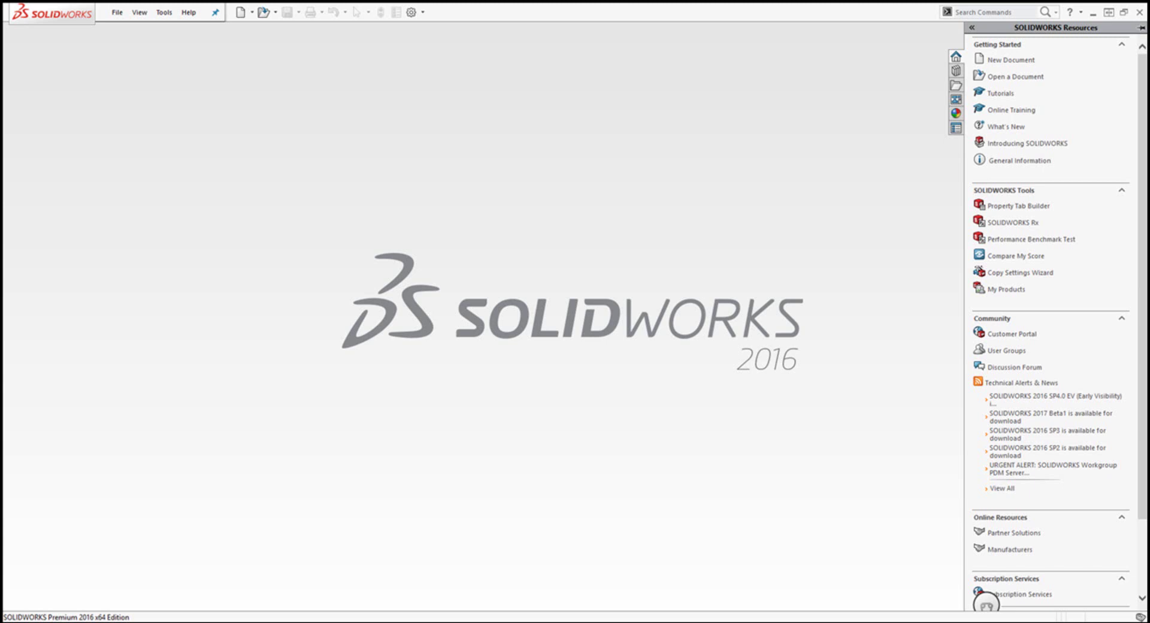
Step: Create a new part document from the Part template
left_click(115, 13)
left_click(115, 34)
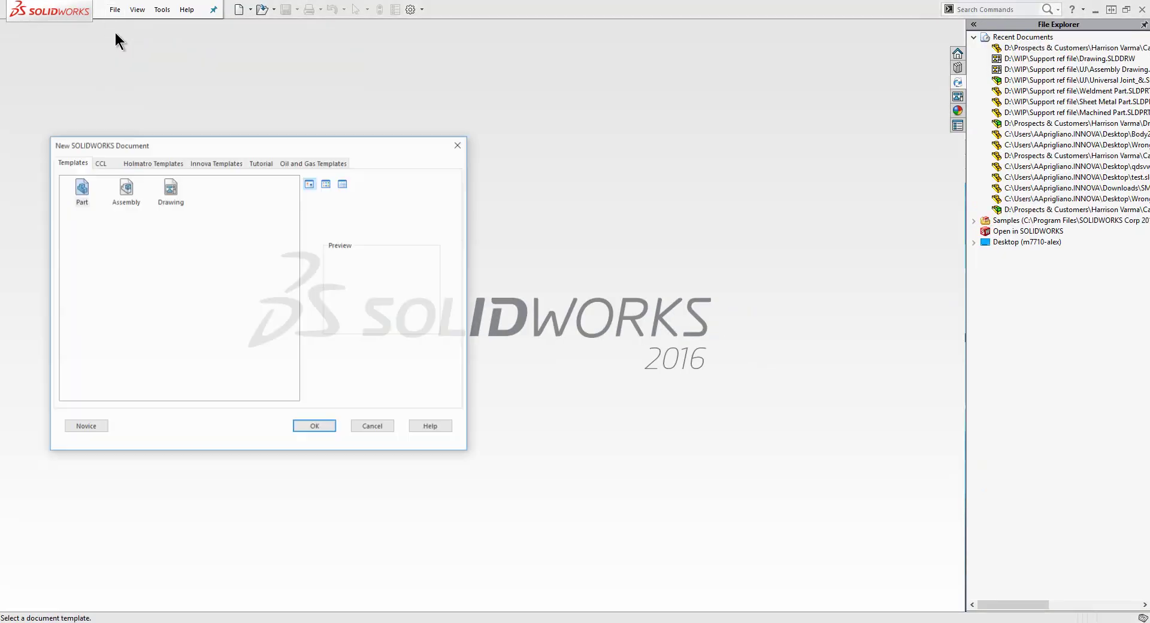
left_click(312, 429)
Step: Create a reference plane offset upward from the Top Plane for the upper frame
left_click(33, 230)
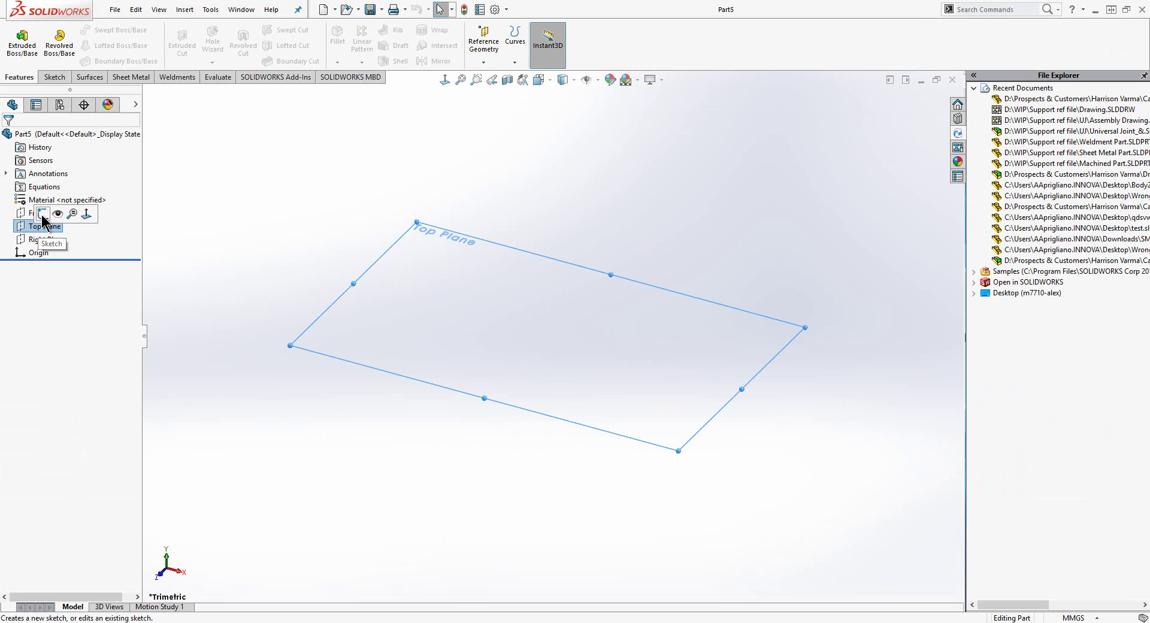
left_click_drag(327, 308, 327, 247, "ctrl")
left_click_drag(75, 288, 1, 263)
type("100")
left_click(8, 142)
Step: Create a second reference plane offset 19 mm above the Top Plane
left_click(42, 226)
scroll(245, 337, "up", 1)
key("f")
left_click(395, 479)
left_click_drag(535, 547, 535, 528, "ctrl")
type("19")
key("Return")
right_click(487, 508)
left_click(513, 420)
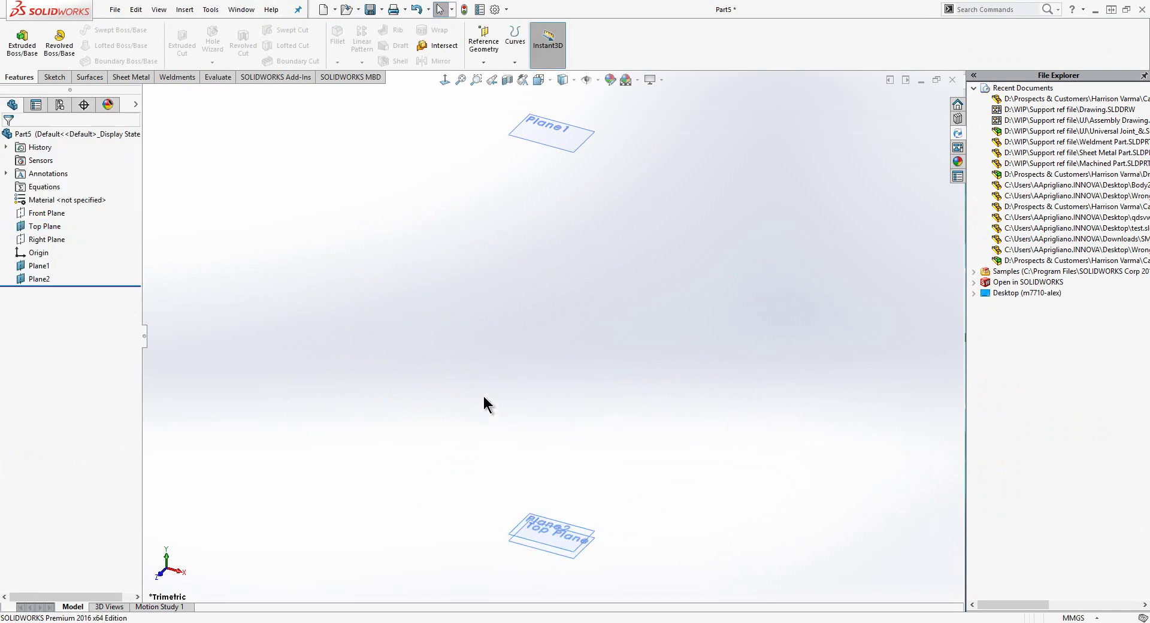
Step: Sketch a centre rectangle with midpoint construction lines on the upper offset plane, centred on the origin
left_click(558, 120)
left_click(609, 100)
key("s")
left_click(527, 410)
left_click(560, 442)
left_click(551, 336)
left_click(375, 563)
Step: Dimension the rectangle's width and height to 1200 mm each
key("s")
left_click(425, 520)
left_click(729, 525)
left_click(810, 500)
type("1200")
key("Return")
left_click(573, 597)
type("1200")
key("Return")
key("Escape")
Step: Change the rectangle's two crossing construction lines into regular sketch geometry and exit the sketch
left_click_drag(593, 435, 508, 293)
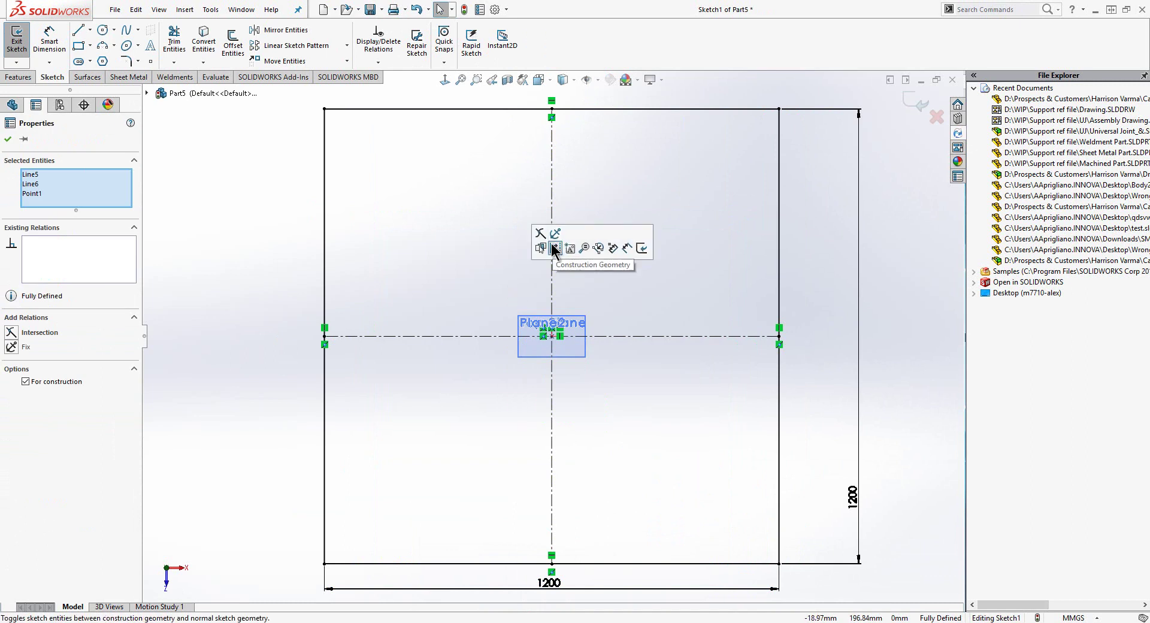
left_click(554, 236)
key("ctrl+7")
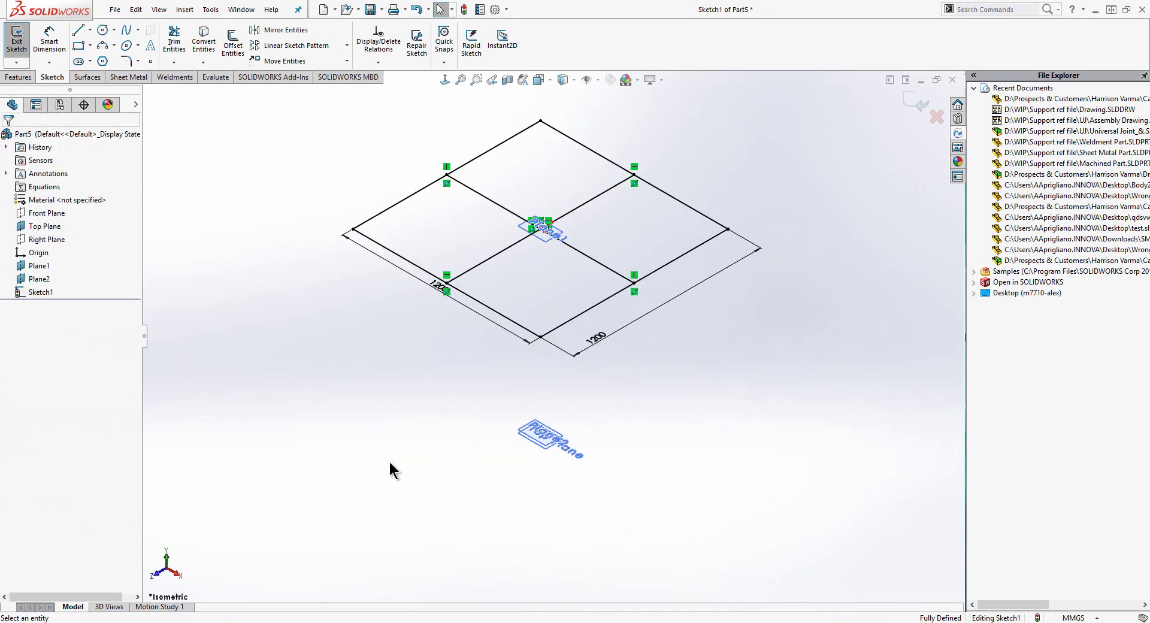
key("d")
left_click(402, 478)
Step: Hide the Top Plane and open a new sketch on the lower offset plane
left_click(50, 226)
left_click(74, 209)
left_click(452, 443)
left_click(490, 425)
Step: Sketch two narrow, full-height corner rectangles, one inside the square's right edge and one beyond its left side
key("s")
left_click(526, 485)
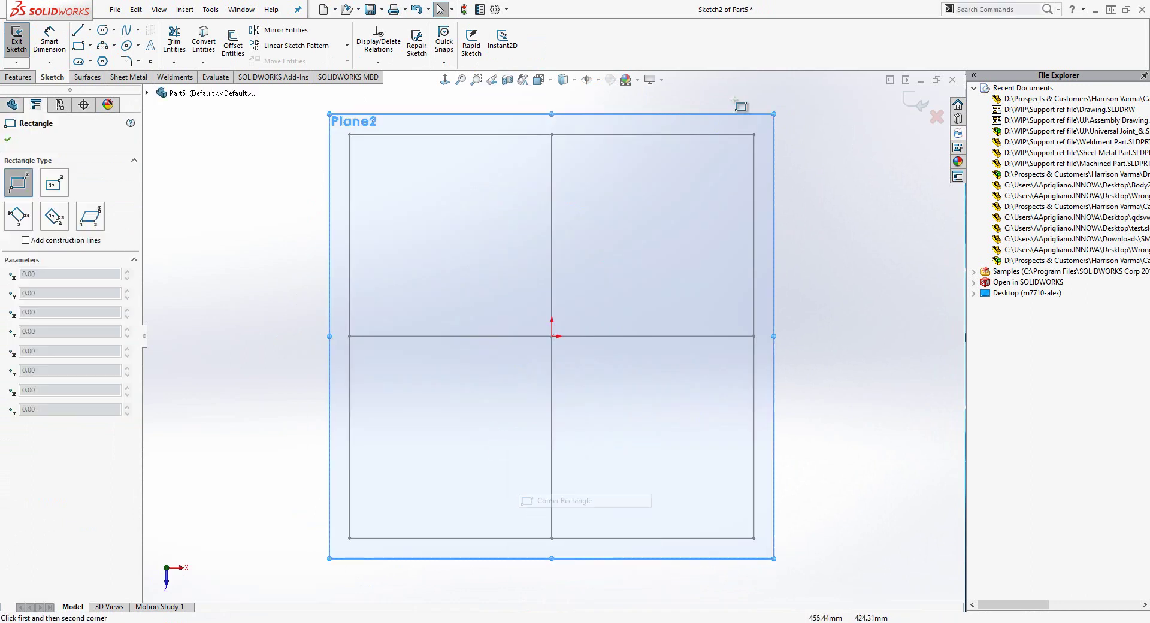
left_click(755, 133)
left_click(705, 539)
key("z")
key("z")
left_click(325, 476)
left_click(295, 196)
key("Escape")
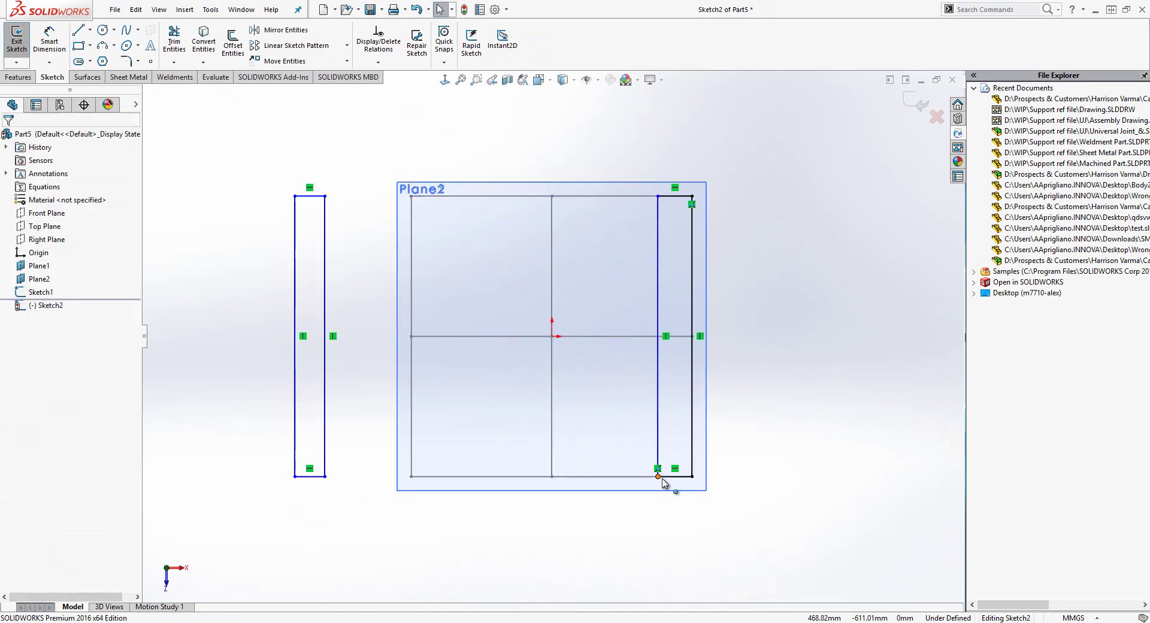
Step: Make the two narrow rectangles' bottom edges collinear and equal, and their top edges collinear
left_click(669, 476)
left_click(317, 476, "ctrl")
left_click(422, 426)
left_click(377, 426)
left_click(310, 196)
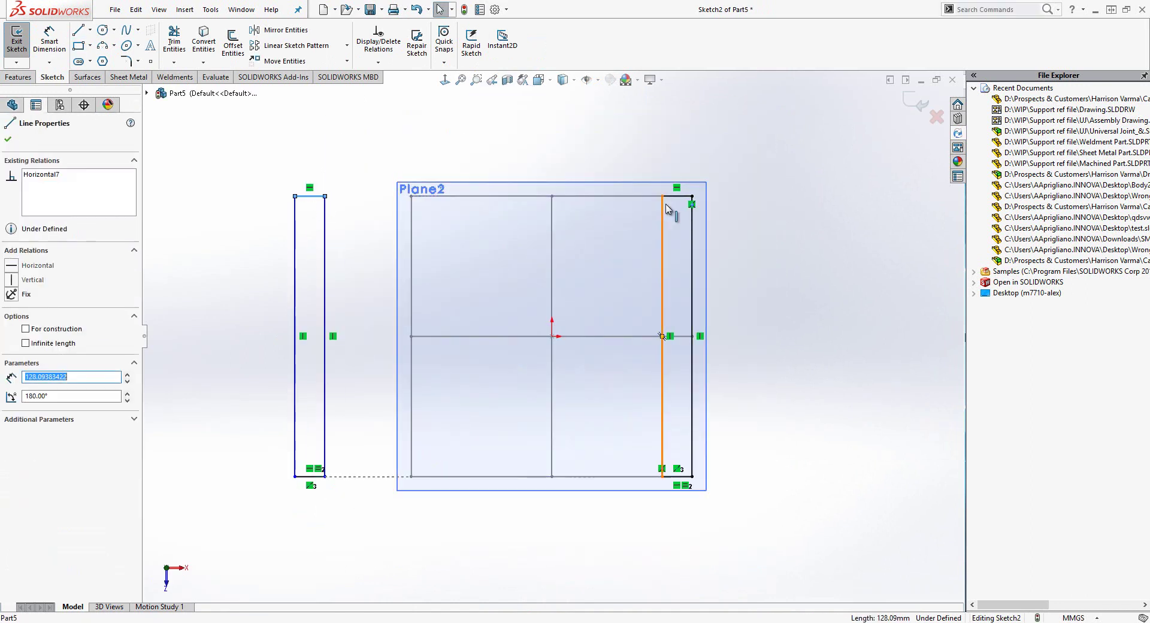
left_click(677, 197, "ctrl")
left_click(732, 150)
key("Escape")
Step: Dimension the narrow right rectangle's width to 18 mm
key("s")
left_click(482, 386)
left_click(677, 476)
left_click(638, 535)
type("18")
key("Return")
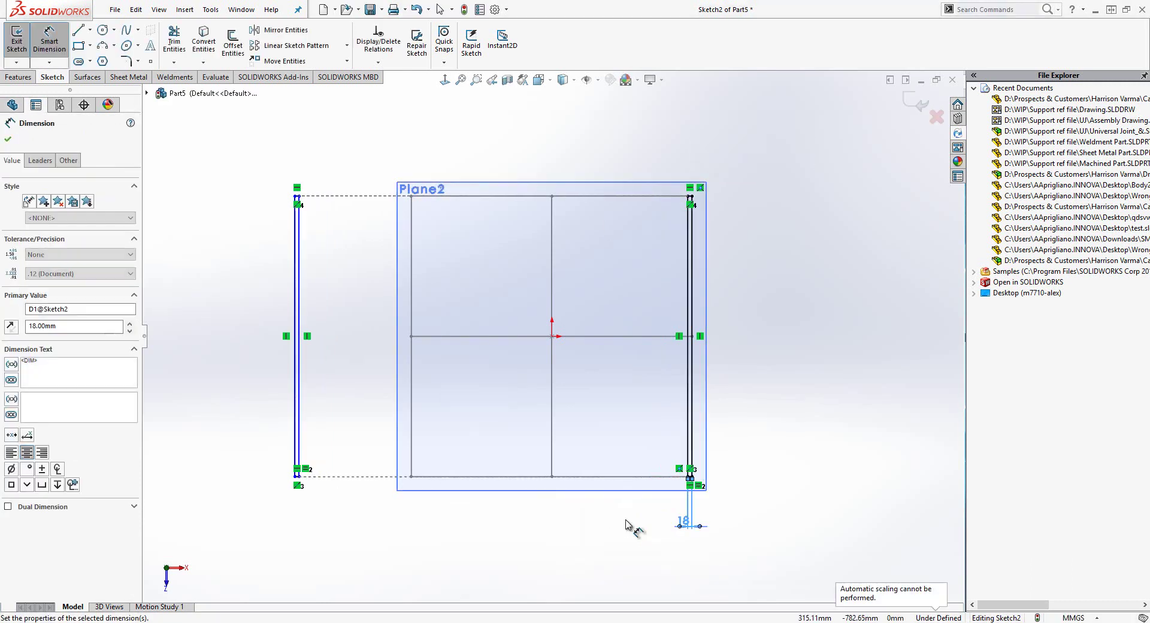
Step: Set the distance between the two narrow rectangles' inner edges to 1655 mm and exit the sketch
left_click(299, 407)
left_click(688, 389)
left_click(536, 157)
type("1655")
key("Return")
left_click(388, 241)
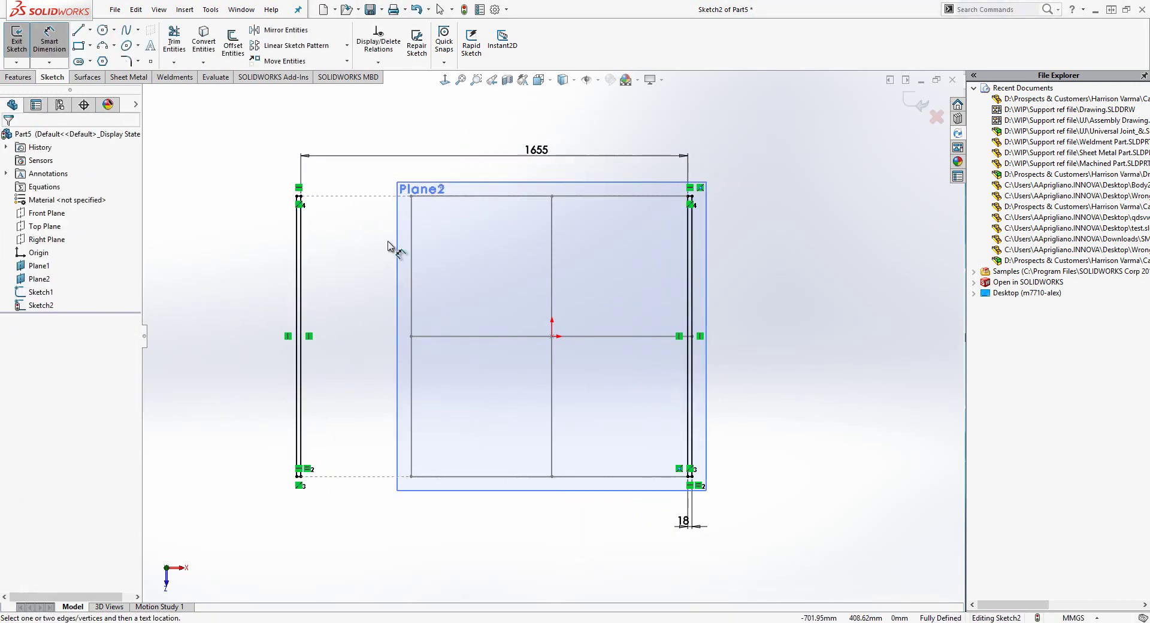
key("d")
left_click(398, 252)
Step: In a new sketch on the lower plane, draw horizontal lines joining the narrow rectangles' inner corners along the bottom and top
left_click(36, 278)
left_click(46, 261)
key("s")
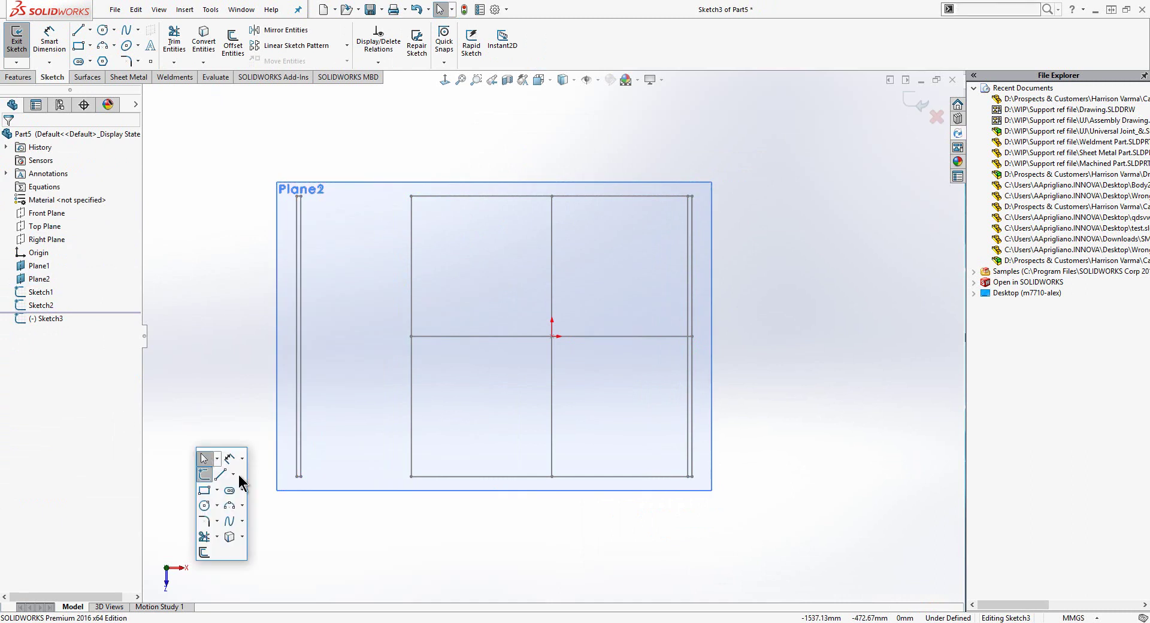
left_click(206, 458)
left_click(687, 477)
double_click(420, 275)
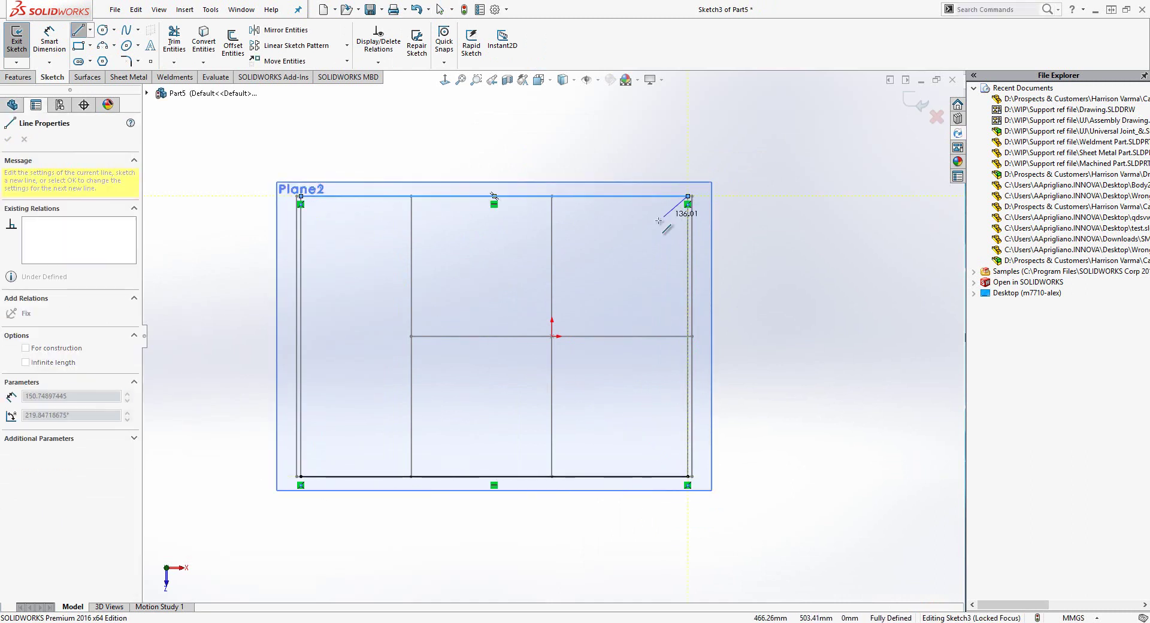
left_click(301, 196)
left_click(688, 195)
key("Escape")
left_click(618, 261)
Step: Convert the upper square's left edge and parallel centre line into the lower sketch, then exit it
key("ctrl+7")
left_click(467, 238)
left_click(555, 282, "ctrl")
right_click_drag(584, 313, 587, 372)
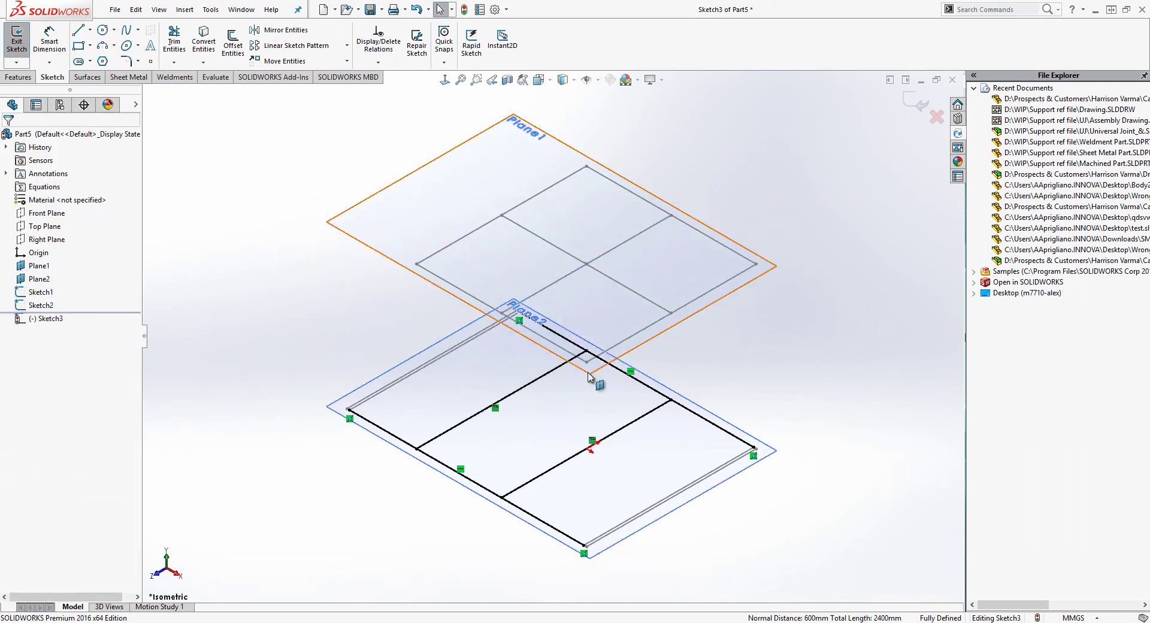
key("d")
left_click(365, 370)
Step: Hide both offset reference planes
left_click(347, 409)
left_click(392, 389)
left_click(407, 229)
left_click(448, 212)
Step: Start a weldment structural member
scroll(522, 208, "down", 1)
left_click(530, 238)
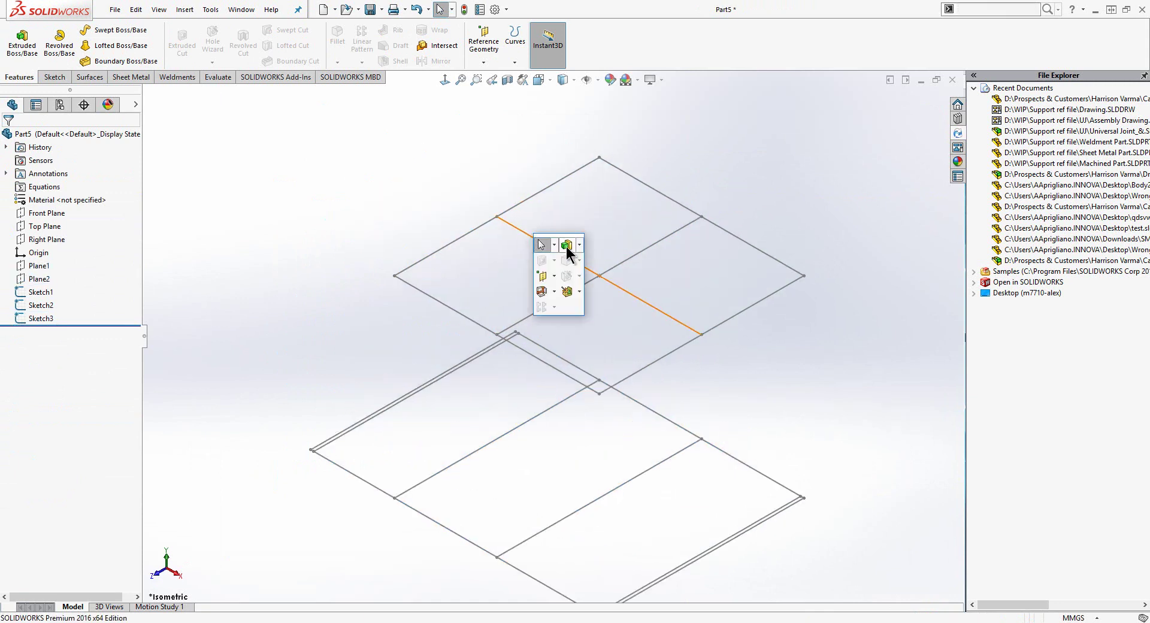
left_click(571, 293)
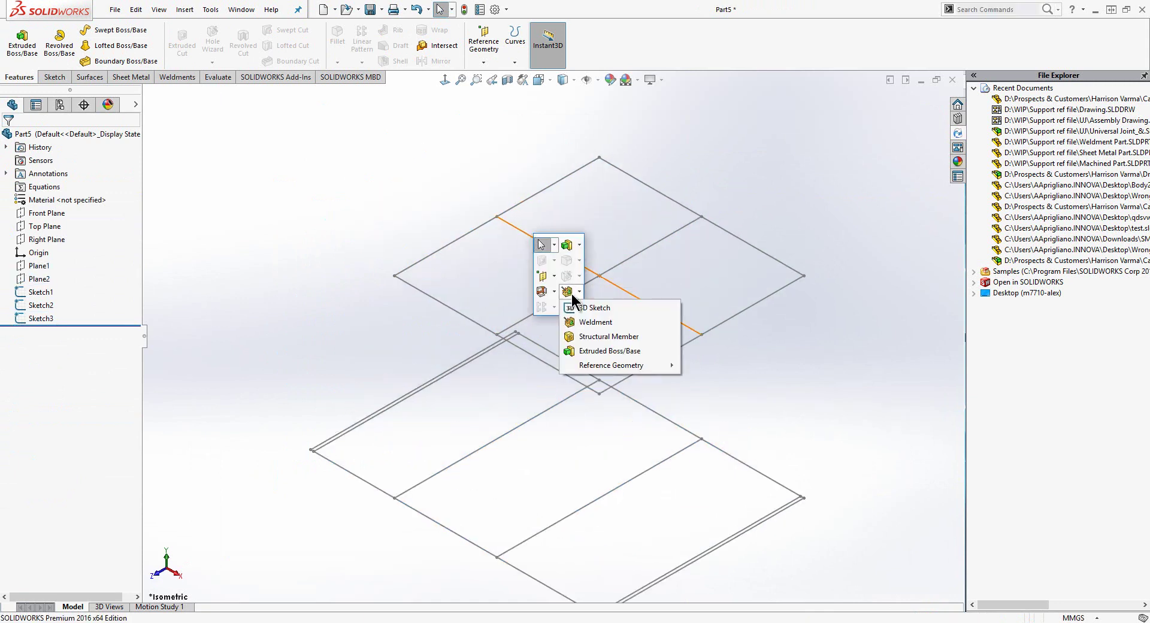
left_click(582, 338)
Step: Browse the structural member sizes available for the BSI standard's Tube (square) type
left_click(52, 217)
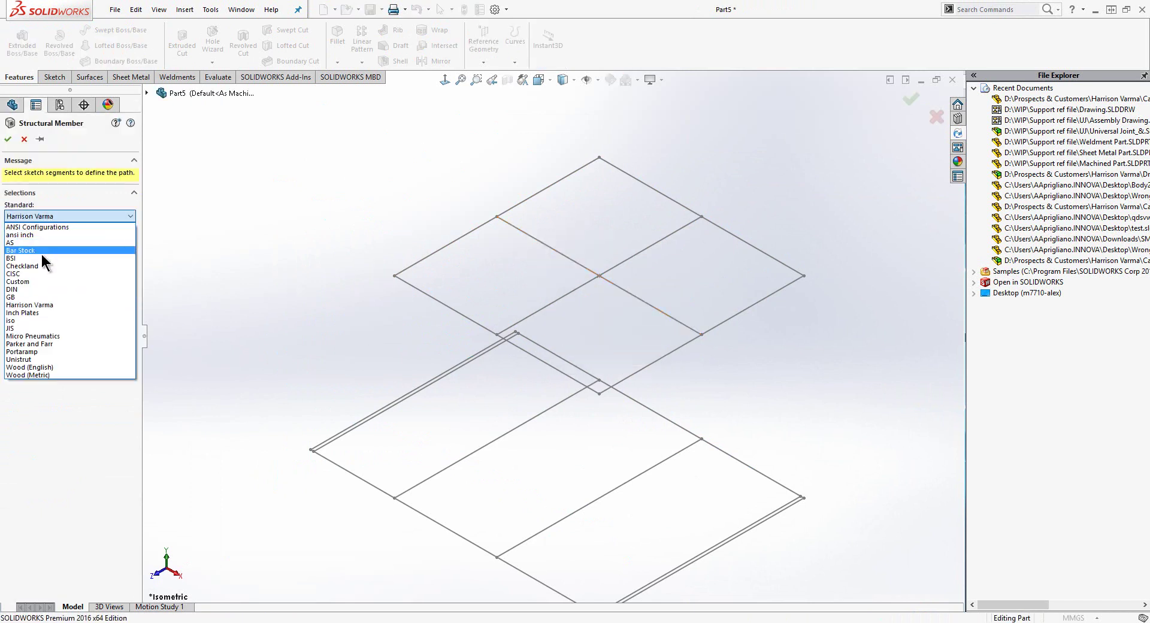
left_click(41, 257)
left_click(42, 242)
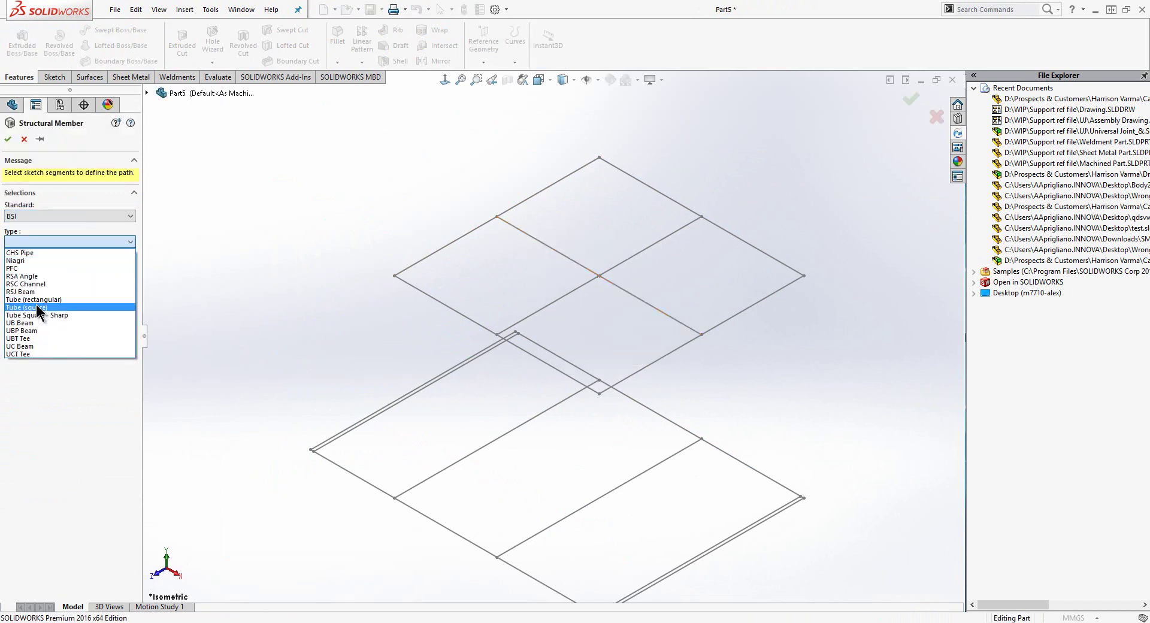
left_click(36, 307)
left_click(41, 269)
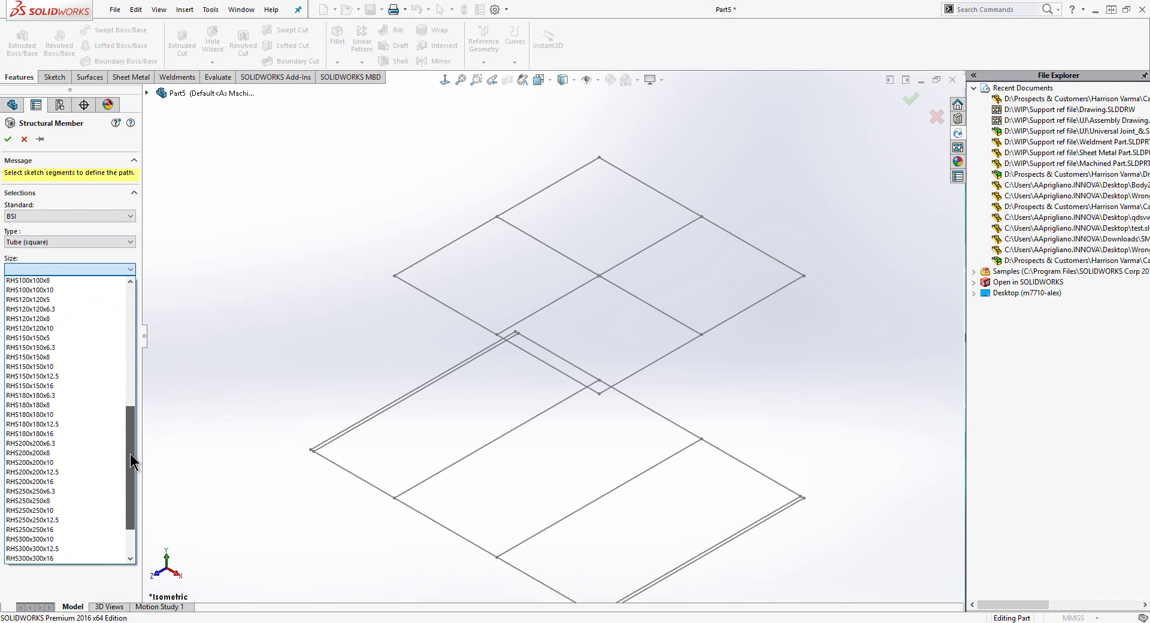
Step: Set the structural member to the Harrison Varma standard, Custom Profiles type, size T Profile 106 x 50
left_click(52, 217)
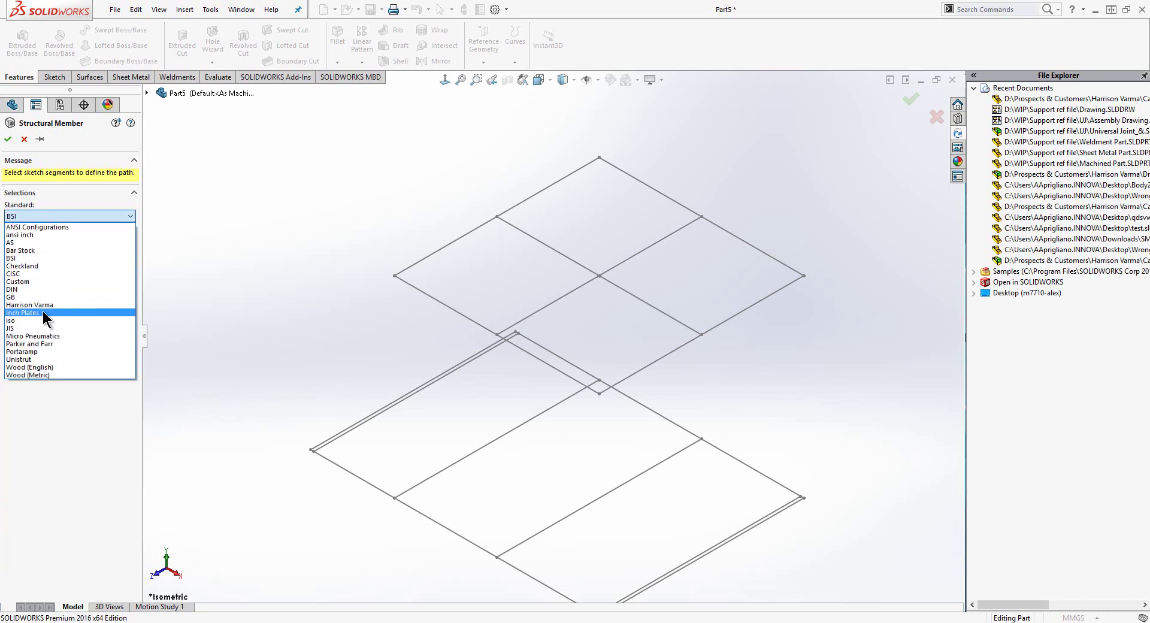
left_click(41, 305)
left_click(42, 242)
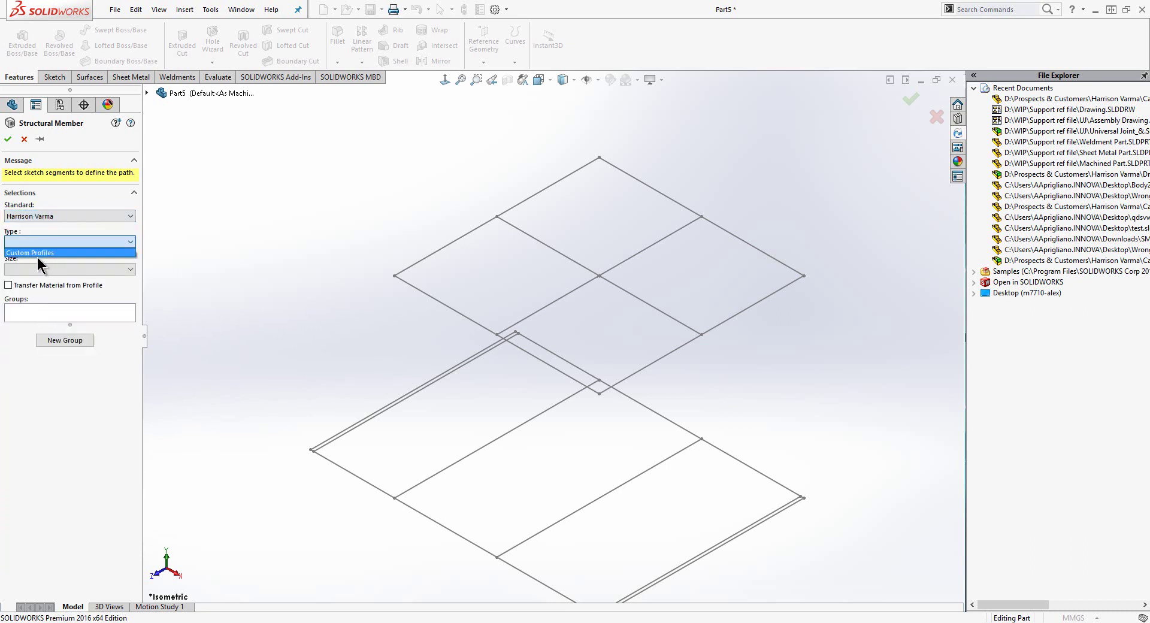
left_click(37, 254)
left_click(37, 270)
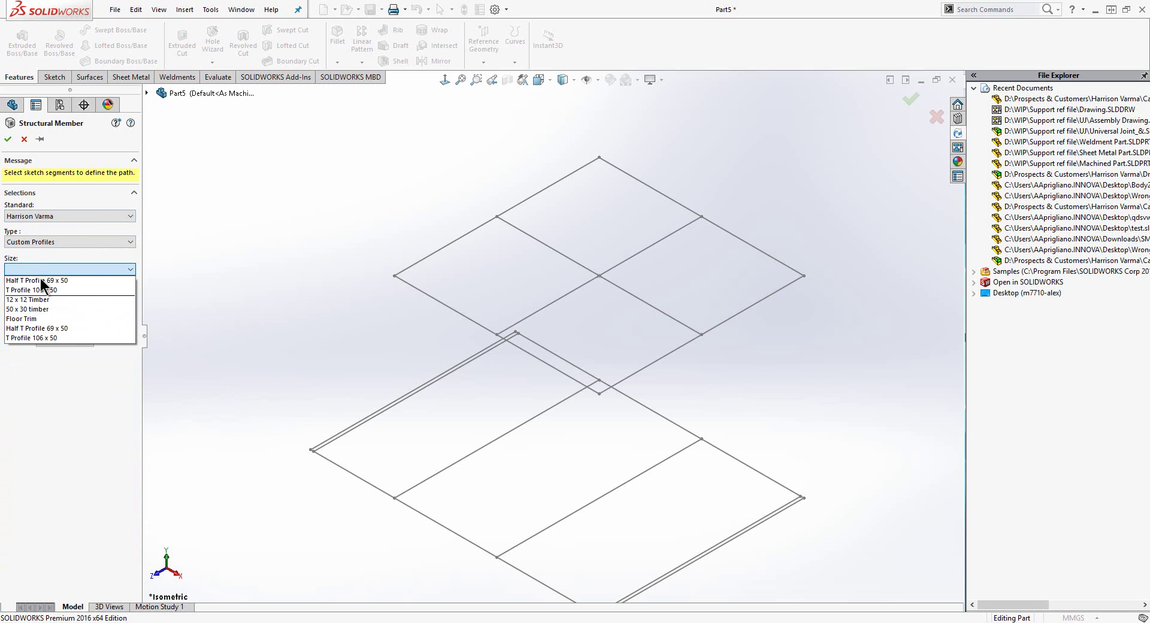
left_click(38, 337)
Step: Apply the T profile to one centre line of the upper square, locating it by its top-centre point
left_click(535, 319)
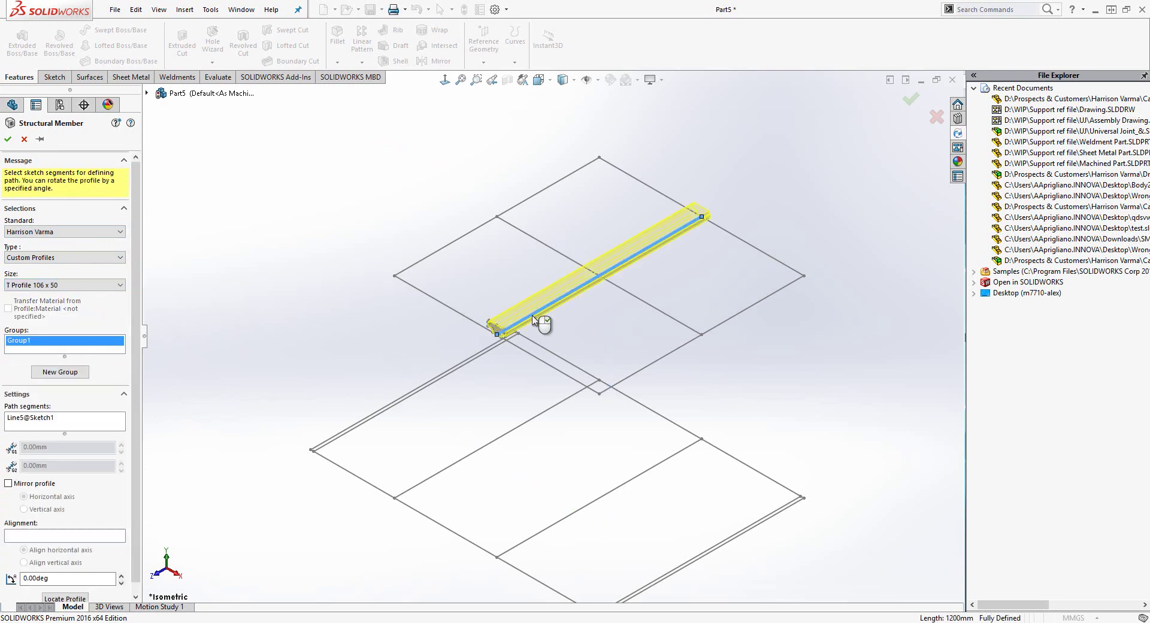
left_click(76, 593)
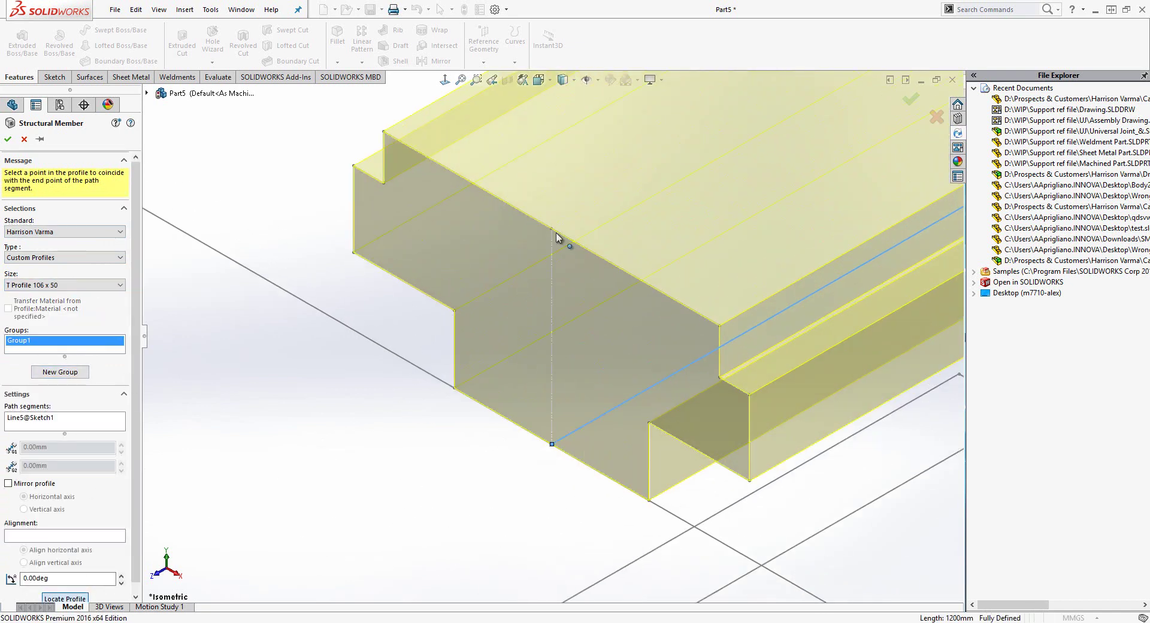
left_click(550, 233)
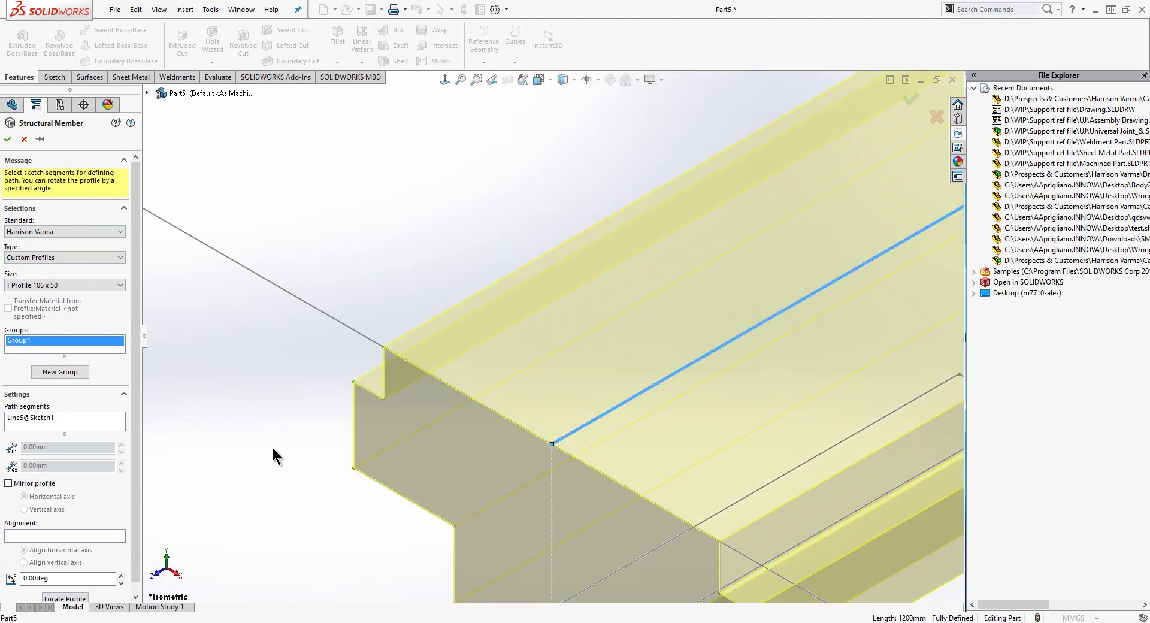
Step: Add a new group for the crossing centre line, locate its profile by the top-centre point, and finish the members
left_click(42, 372)
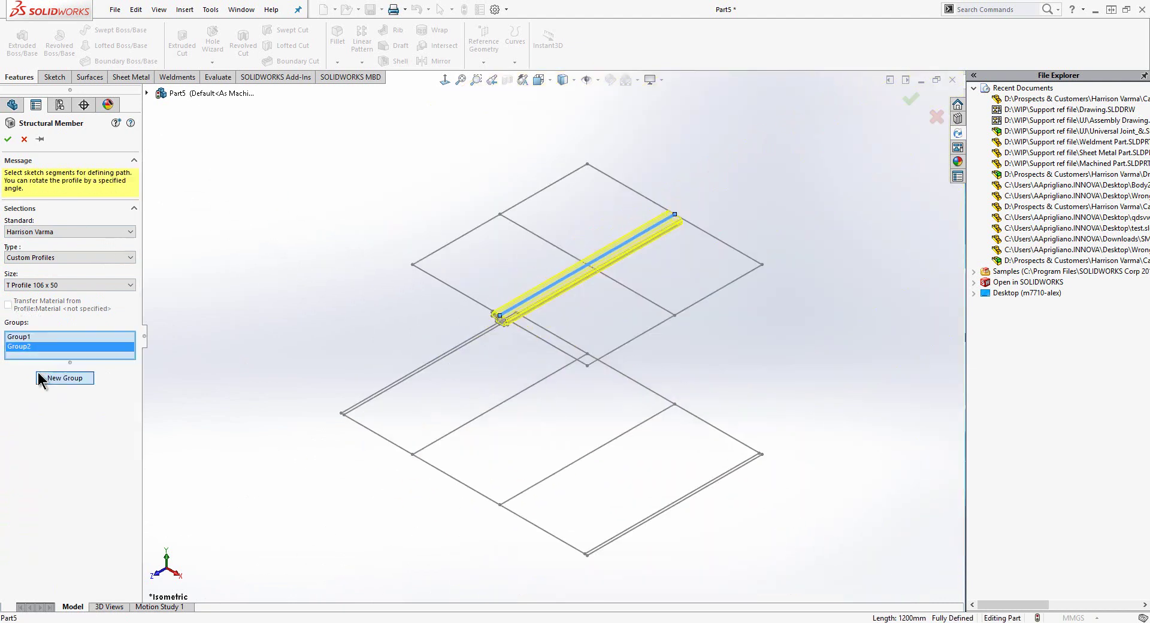
left_click(531, 235)
scroll(136, 442, "down", 1)
left_click(64, 588)
left_click(552, 231)
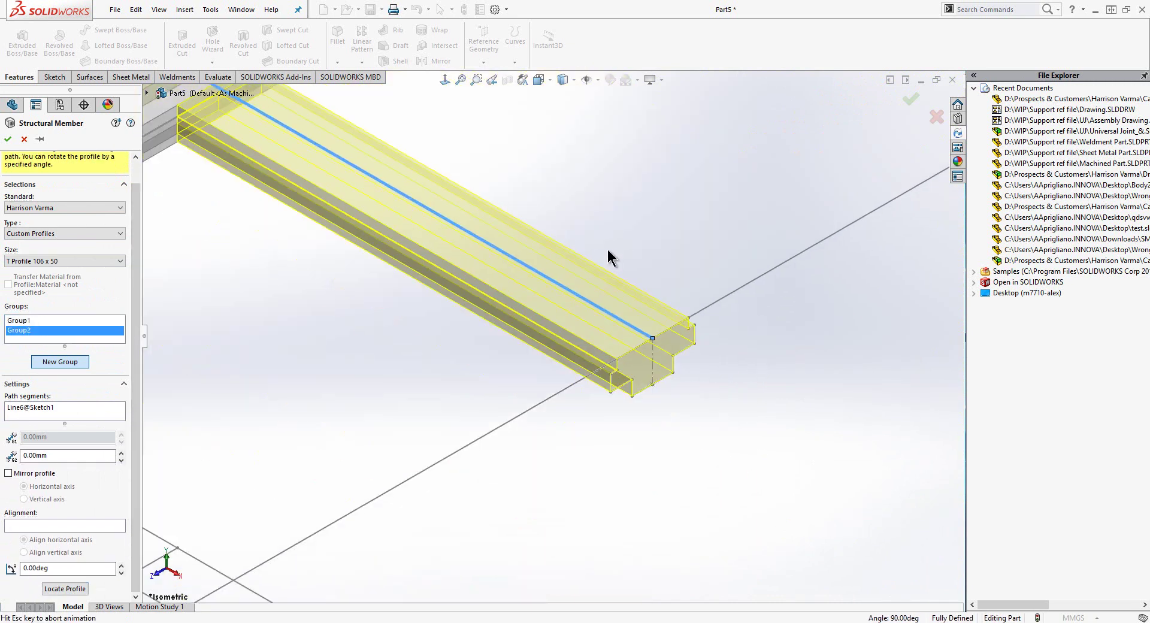
left_click(8, 138)
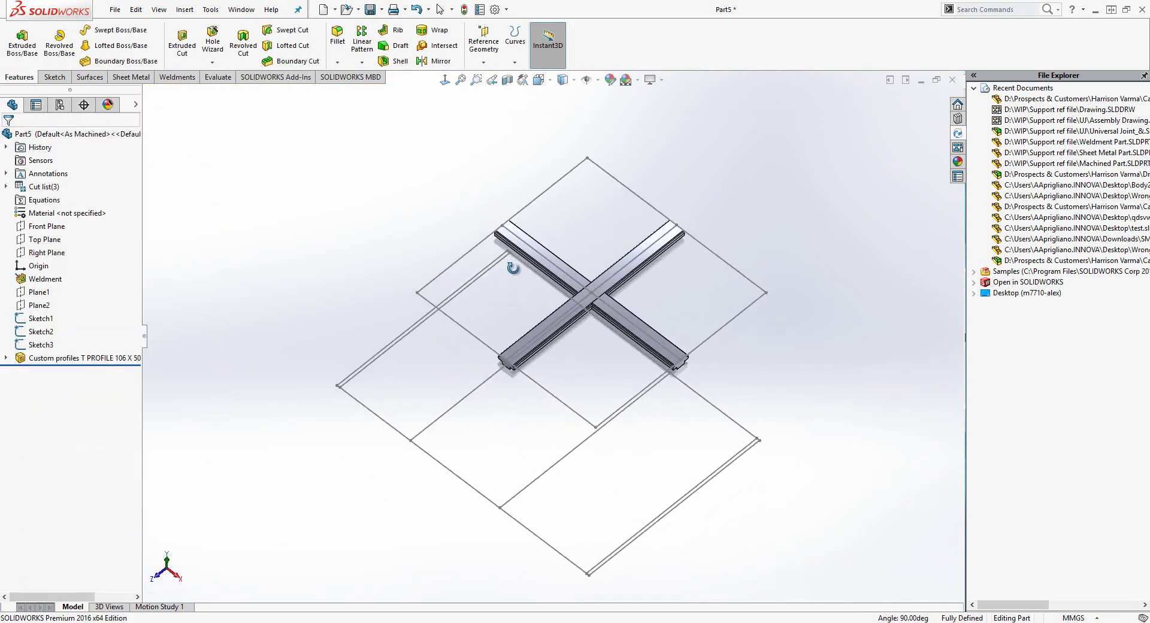
Step: Add a Half T Profile 69 x 50 structural member along all four outer edges of the upper square
scroll(522, 234, "down", 1)
key("s")
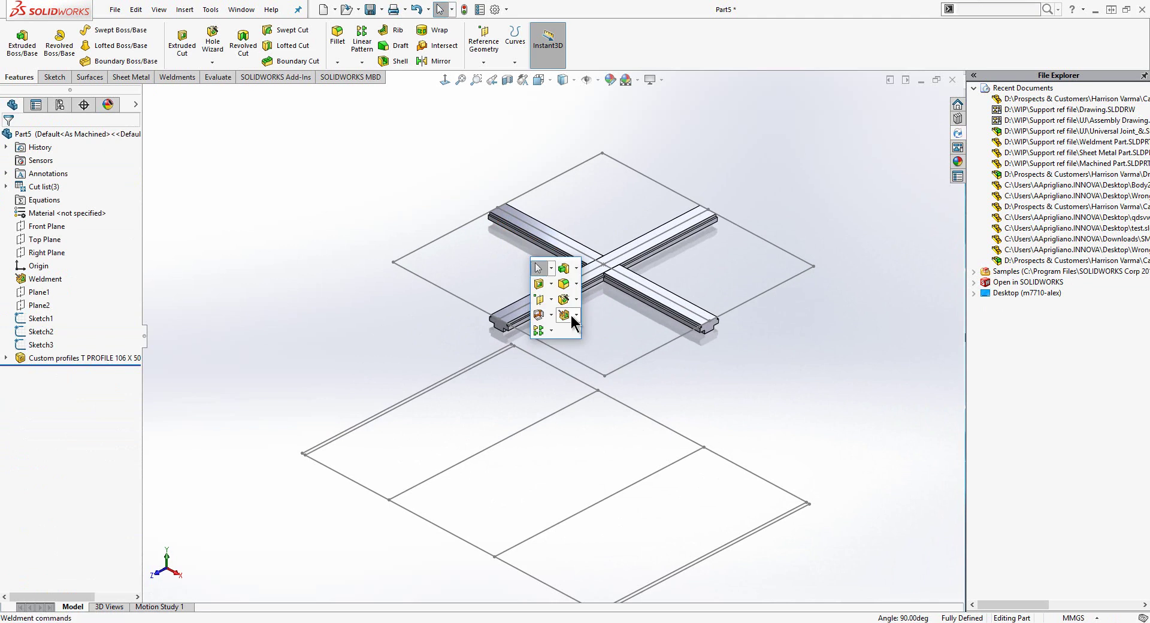
left_click(571, 315)
left_click(605, 345)
left_click(98, 270)
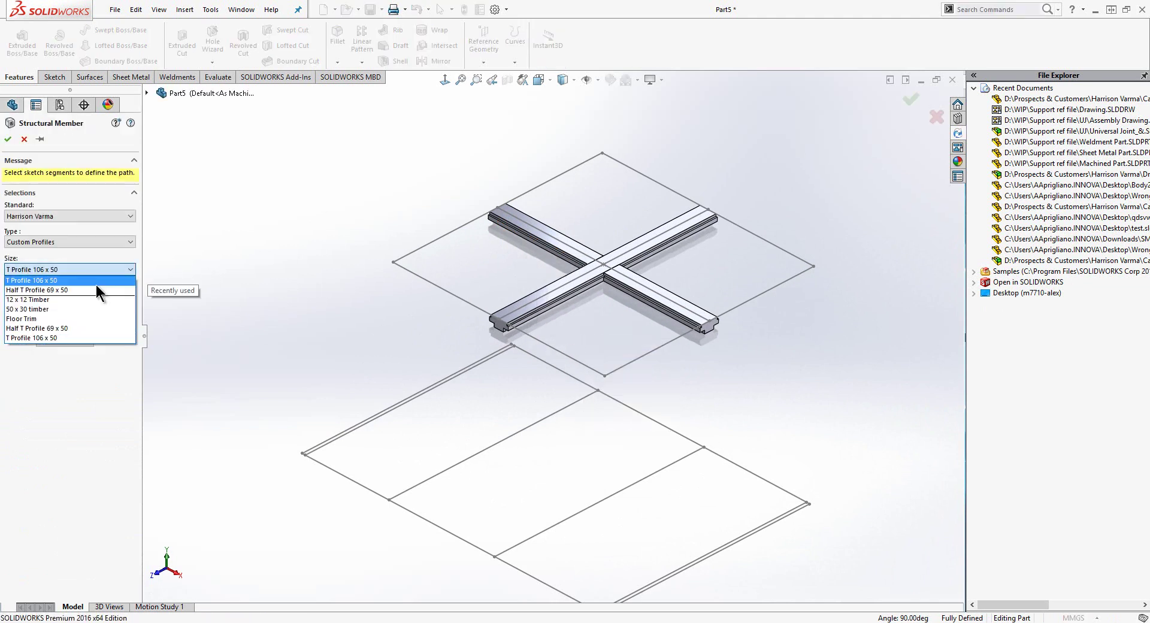
left_click(91, 291)
left_click(548, 180)
left_click(457, 297)
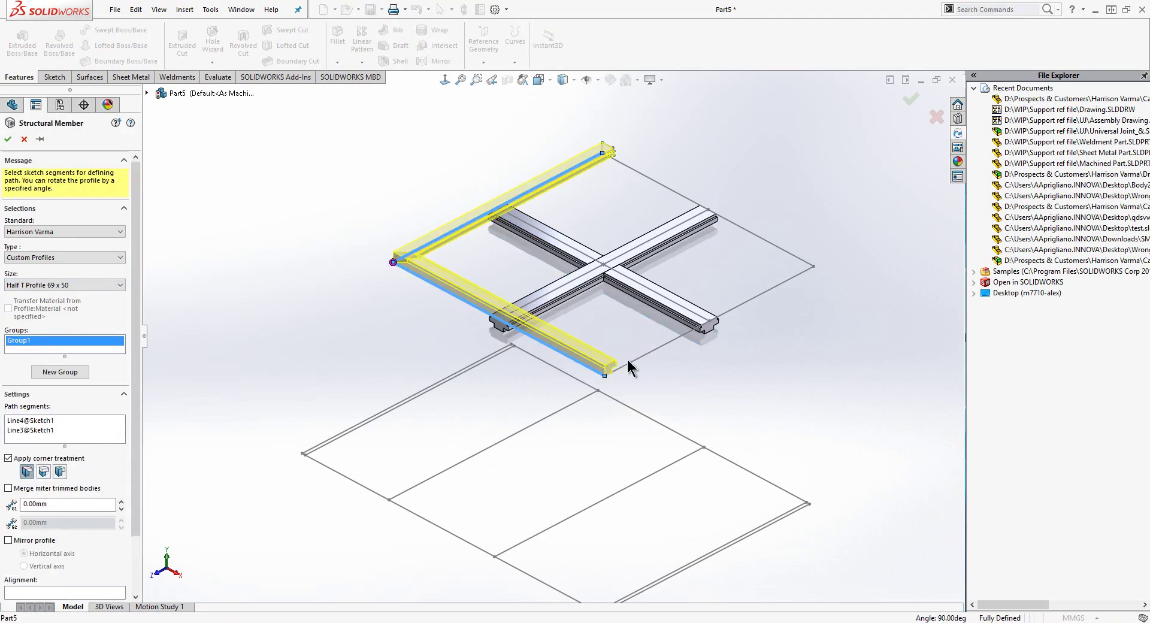
left_click(636, 360)
left_click(757, 237)
Step: Locate the half-T profile by its upper outer corner and finish the perimeter frame
left_click_drag(136, 353, 135, 470)
left_click(64, 588)
left_click(397, 115)
left_click(8, 139)
Step: Start a Trim/Extend with the three crossing T-profile members as the bodies to trim, turning off extension for them
key("f")
scroll(585, 238, "down", 2)
key("s")
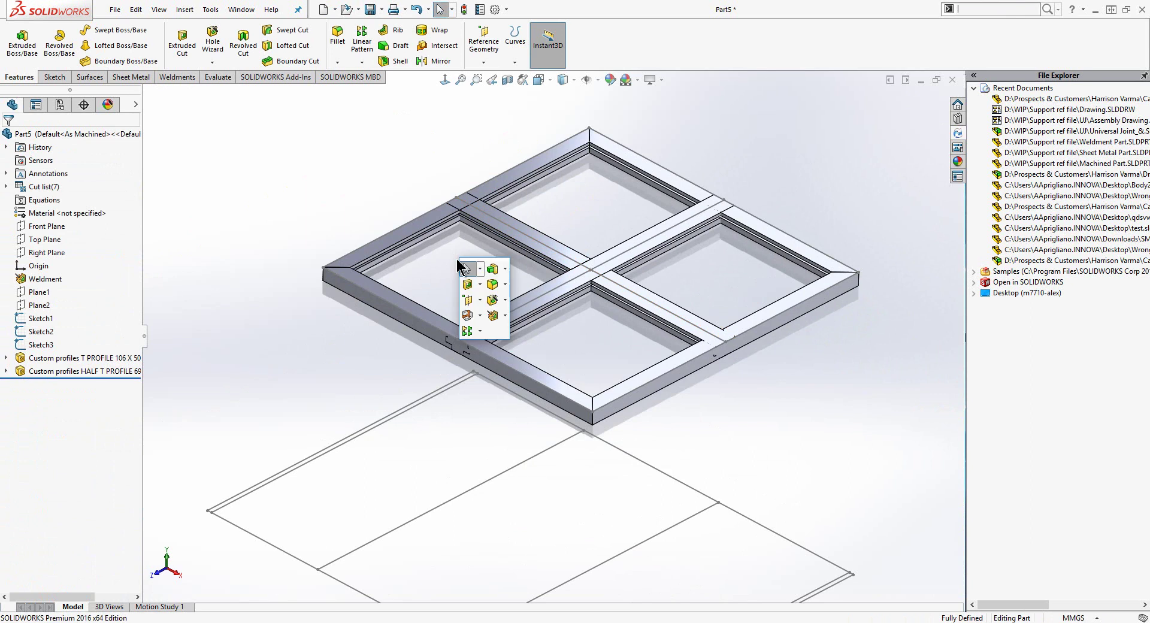
left_click(505, 315)
left_click(515, 362)
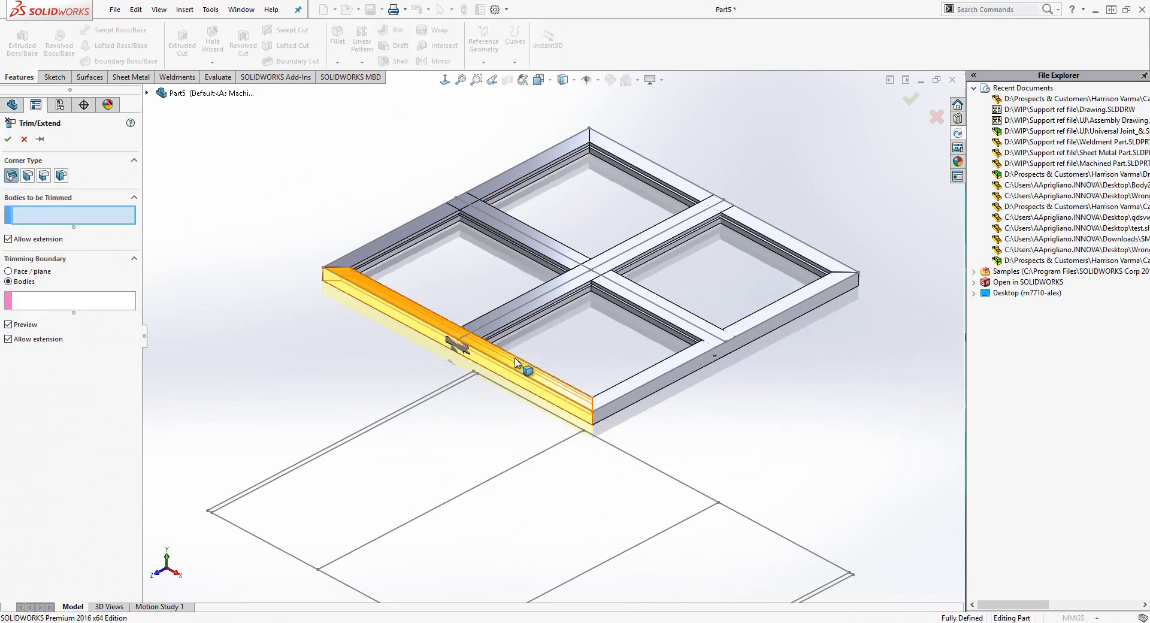
left_click(497, 257)
left_click(616, 298)
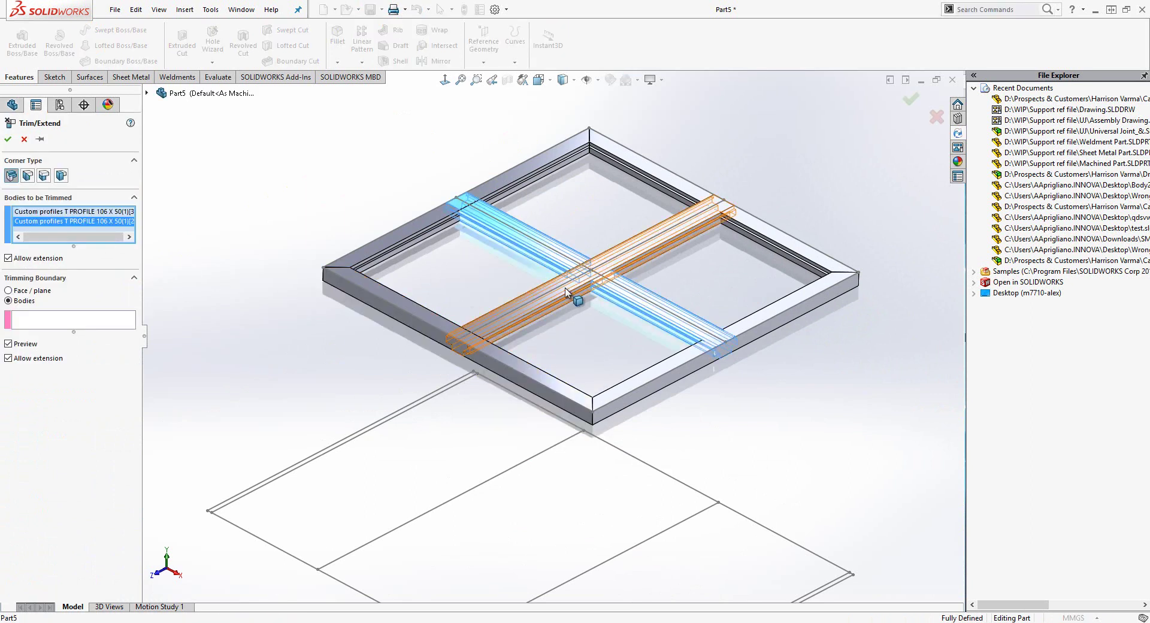
left_click(578, 297)
left_click(23, 331)
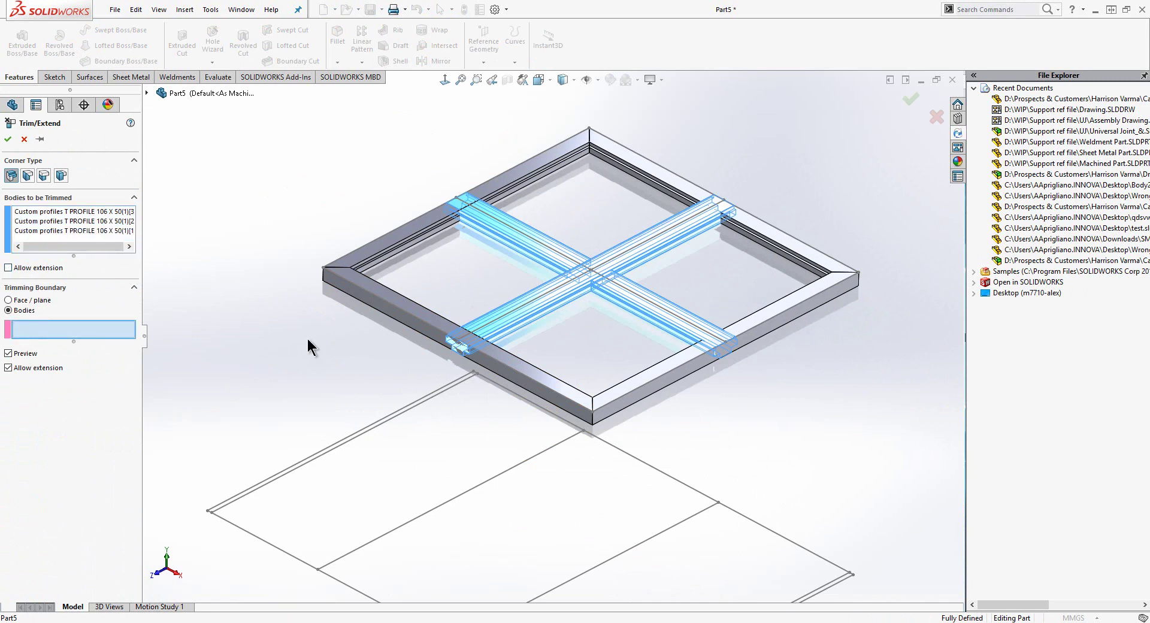
Step: Trim the crossing members against all four half-T perimeter members as the boundary bodies
left_click(418, 326)
left_click(393, 249)
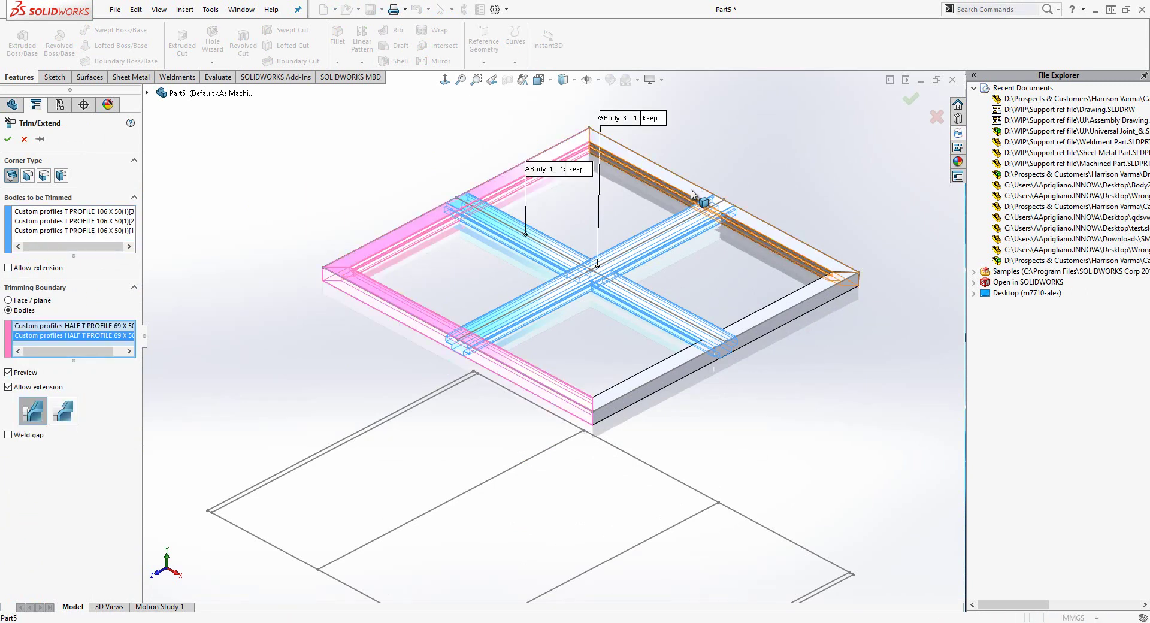
left_click(705, 200)
left_click(772, 309)
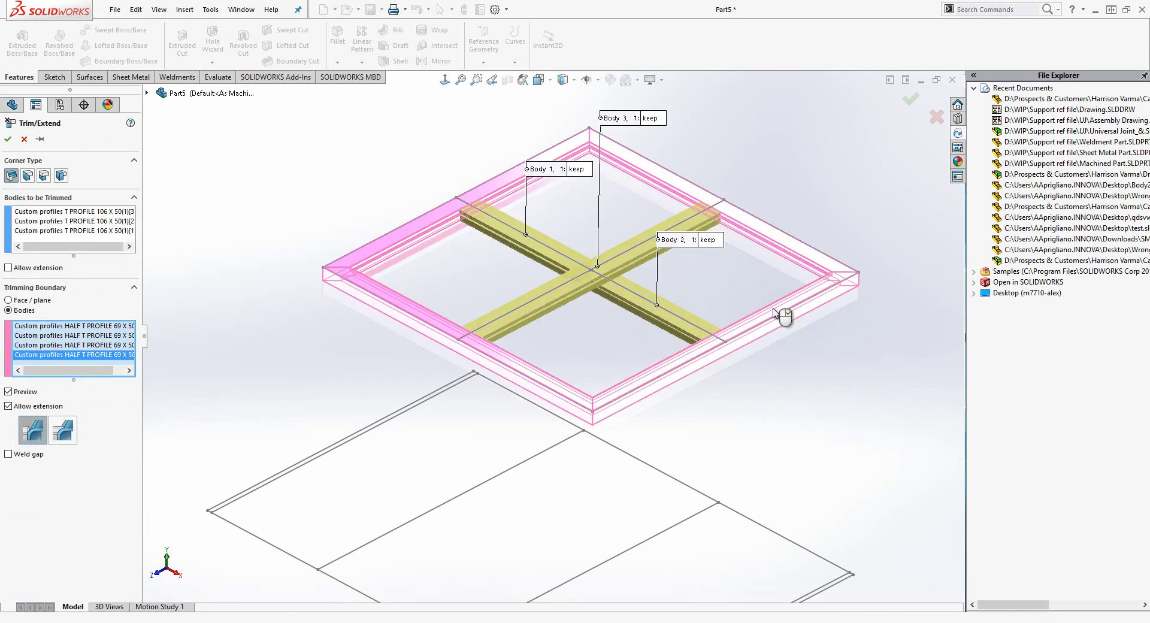
right_click(781, 315)
Step: Add a 50 x 30 timber structural member along one long line of the lower layout
key("s")
left_click(547, 539)
left_click(36, 269)
left_click(42, 306)
left_click(359, 440)
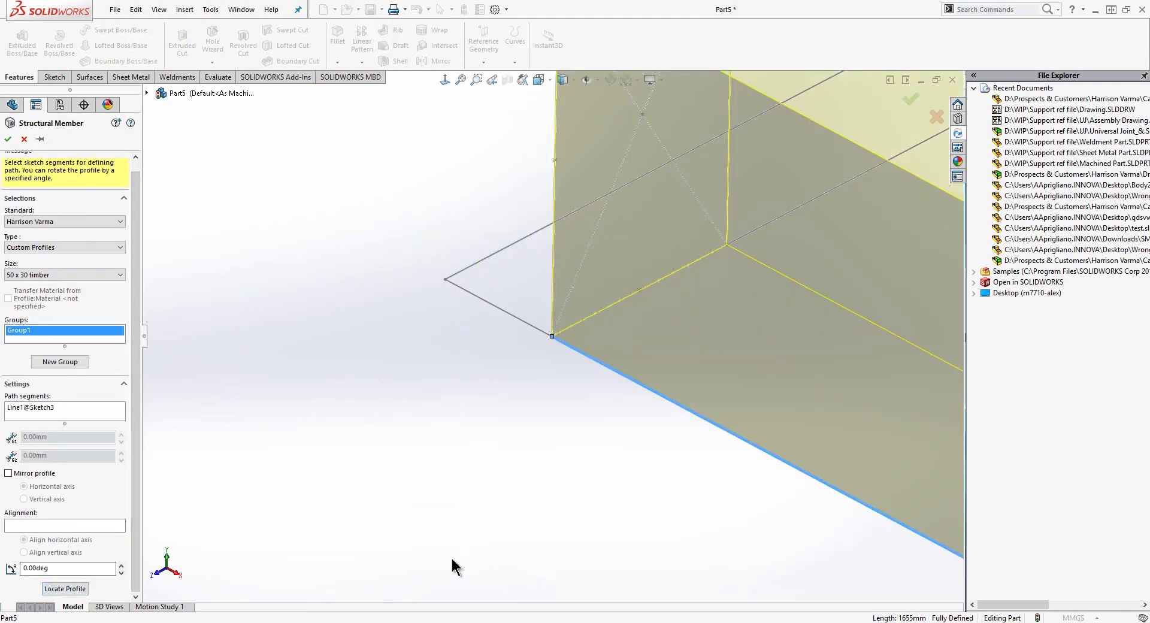
Step: Add a new group for the opposite long line, locate its profile by a lower corner, and finish the timber members
left_click(60, 362)
left_click(647, 392)
left_click(68, 589)
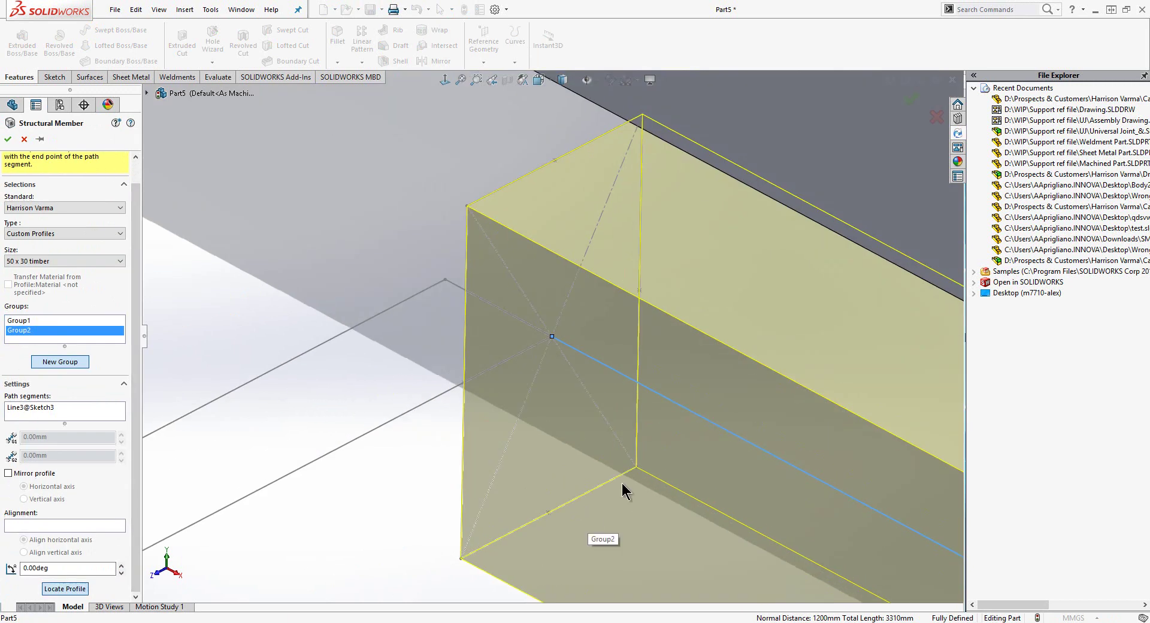
left_click(639, 472)
right_click(649, 474)
Step: Extrude the narrow contour at the low end of the base layout upward by 362 mm
left_click(389, 380)
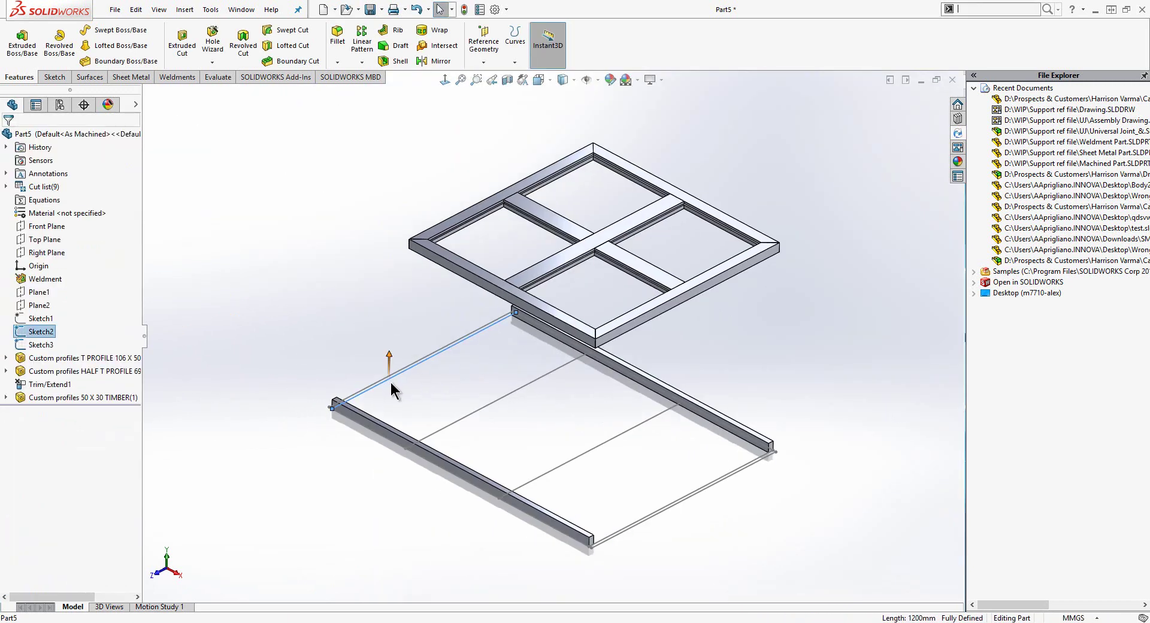
key("s")
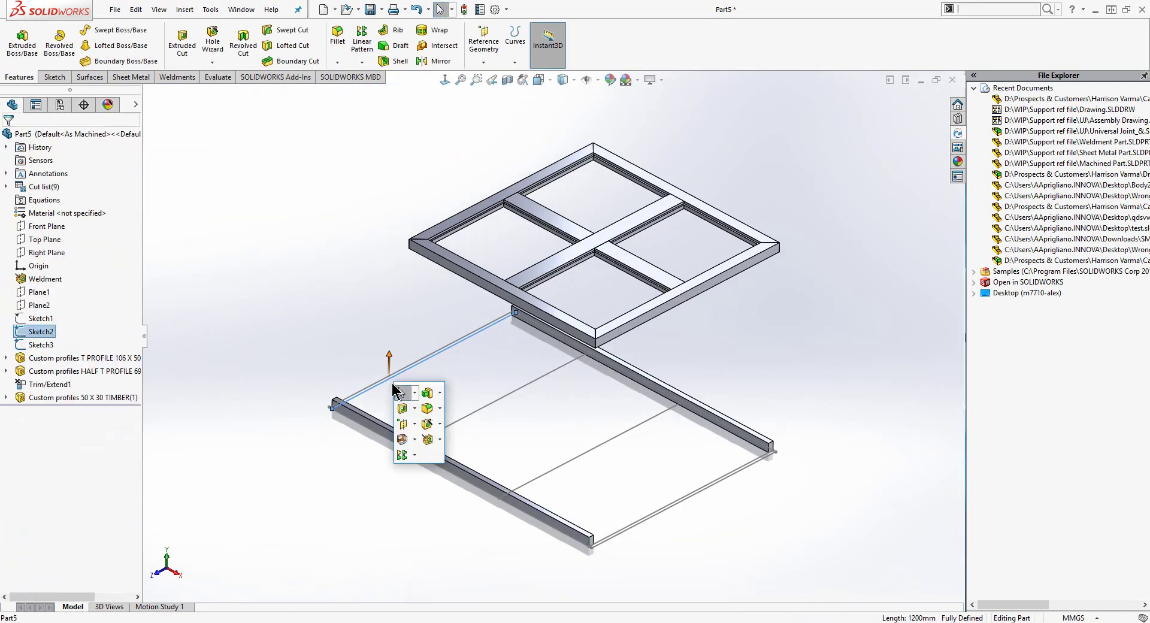
left_click(427, 396)
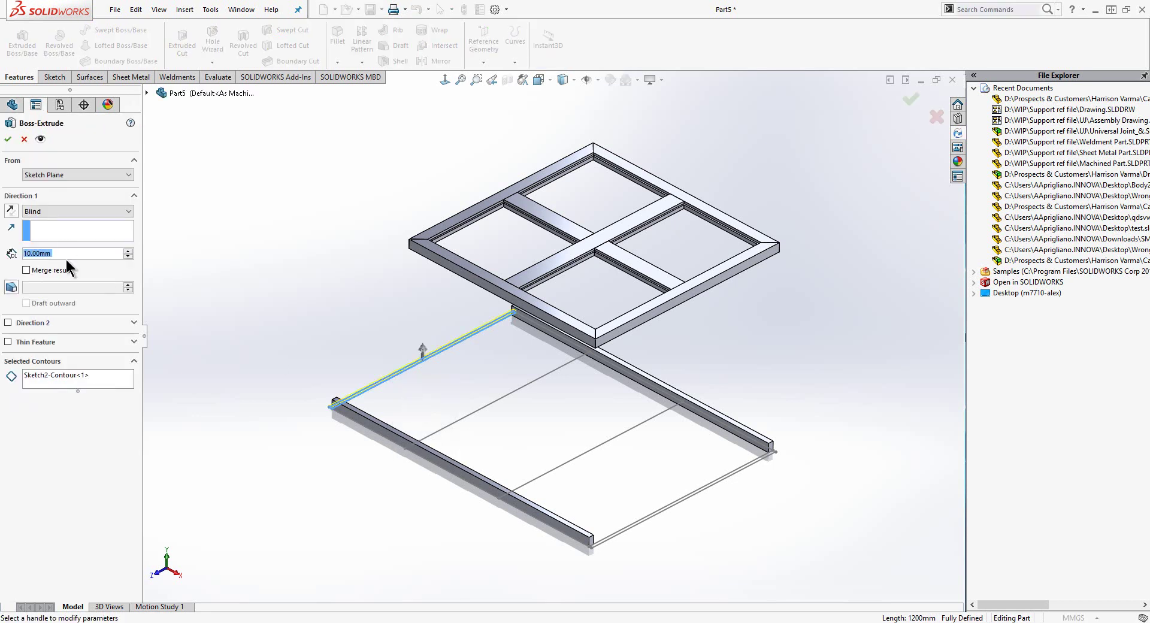
type("36")
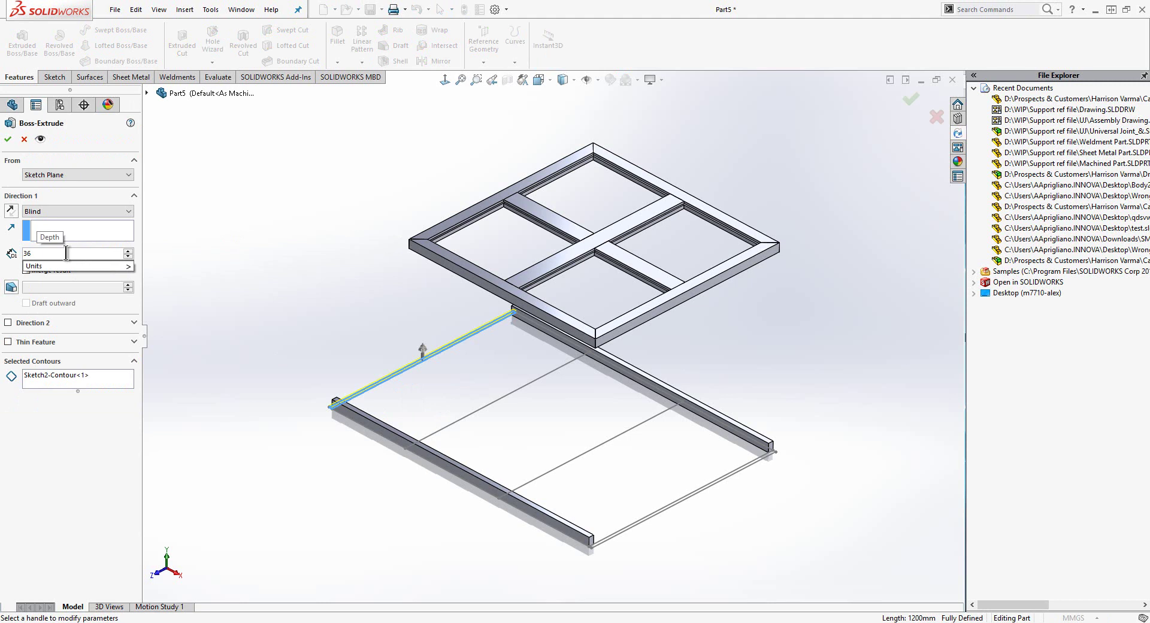
type("2")
key("Return")
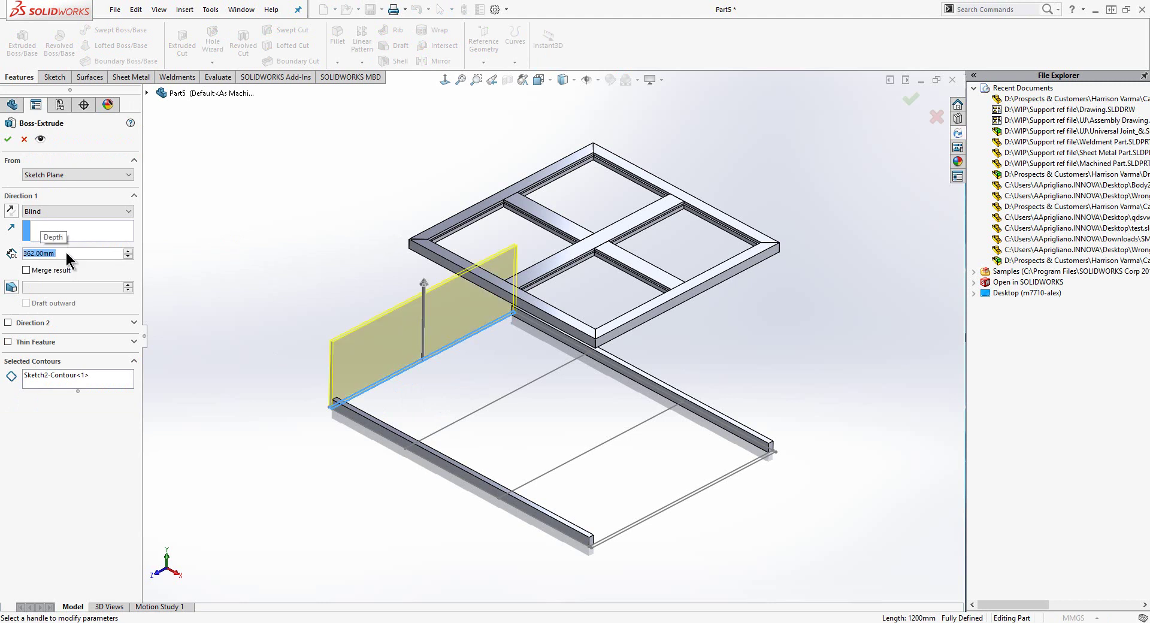
left_click(7, 138)
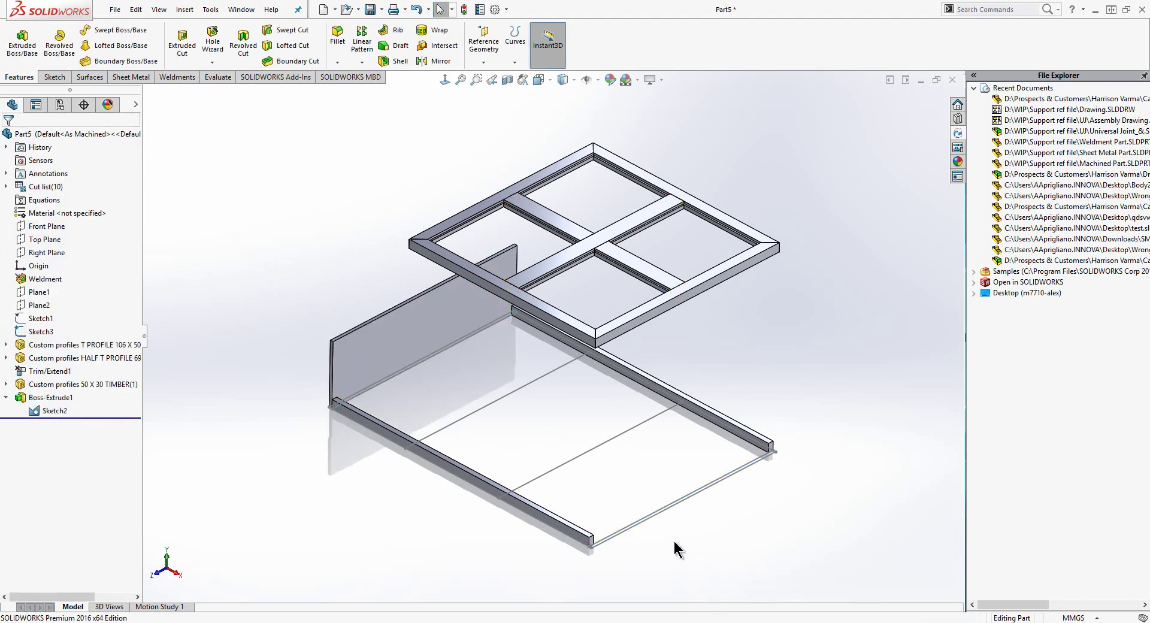
Step: Extrude the narrow contour at the opposite end of the base up to the upper frame's underside, using Up To Surface
left_click(636, 532)
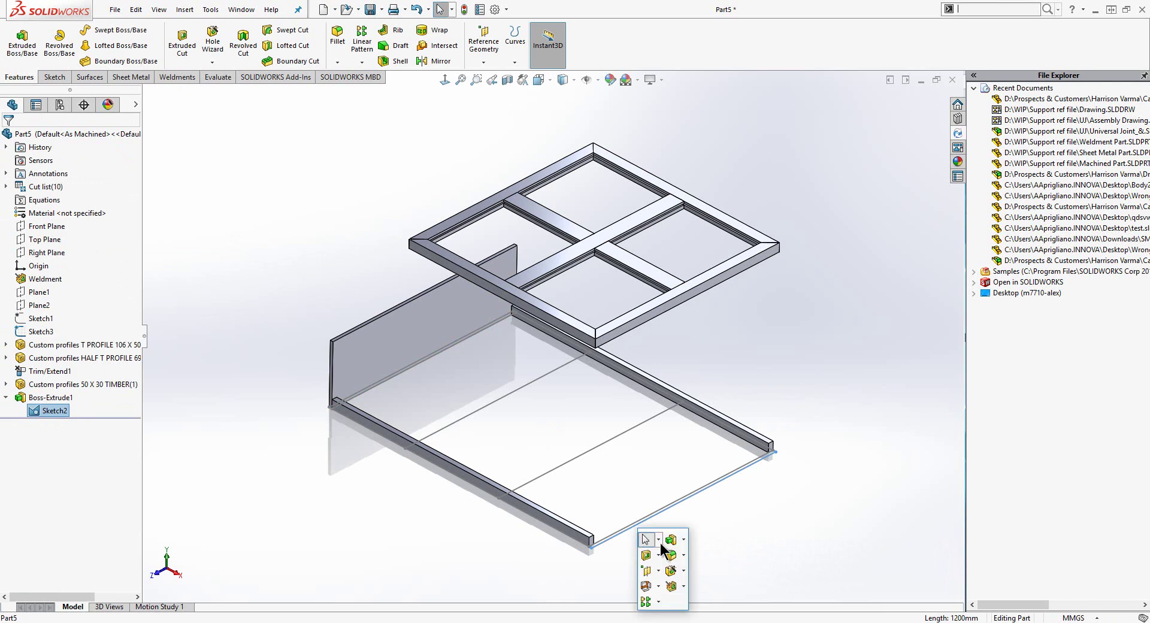
left_click(669, 539)
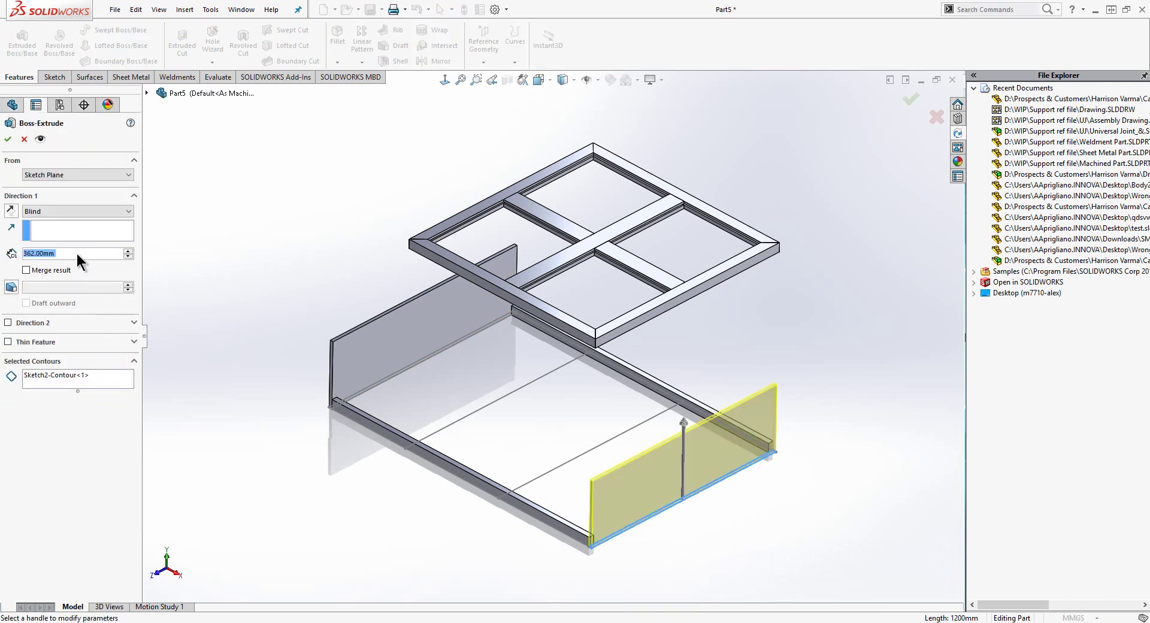
left_click(70, 213)
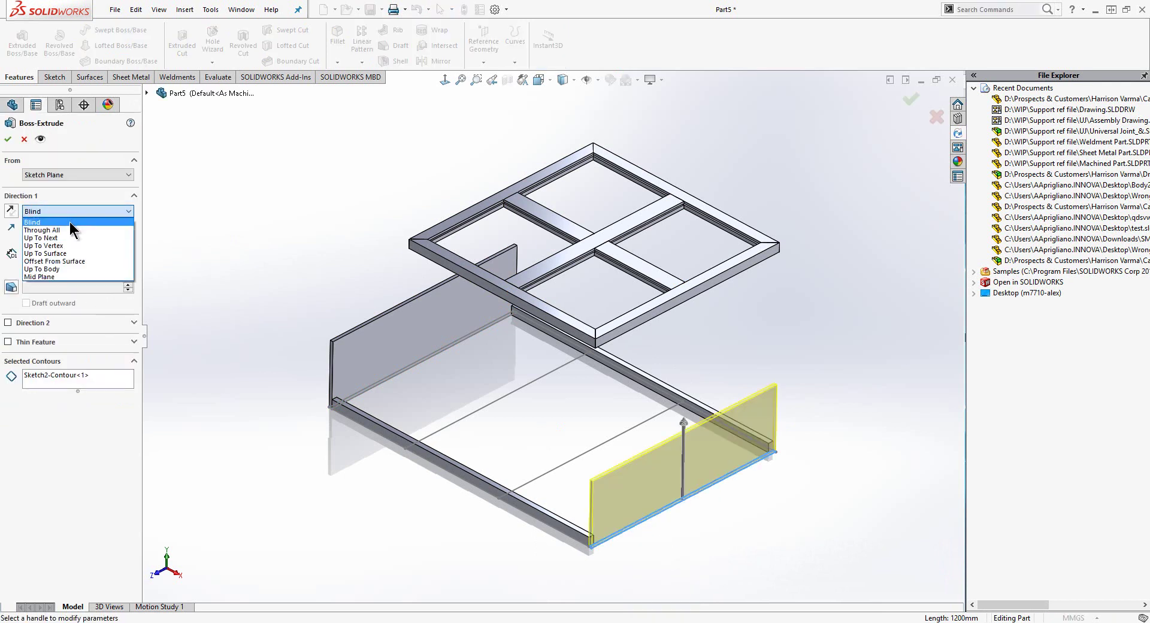
left_click(67, 255)
middle_click_drag(390, 338, 490, 245)
left_click(707, 191)
key("Return")
scroll(668, 249, "up", 3)
middle_click_drag(667, 249, 661, 404)
left_click(764, 359)
left_click(39, 292)
left_click_drag(579, 281, 572, 243)
key("ctrl+z")
Step: Sketch a corner rectangle about 55 x 1200 mm on the lower timber's top face, spanning the frame beneath its low-end edge member
scroll(482, 402, "down", 5)
left_click(498, 389)
left_click(546, 348)
key("s")
left_click(549, 394)
left_click(431, 540)
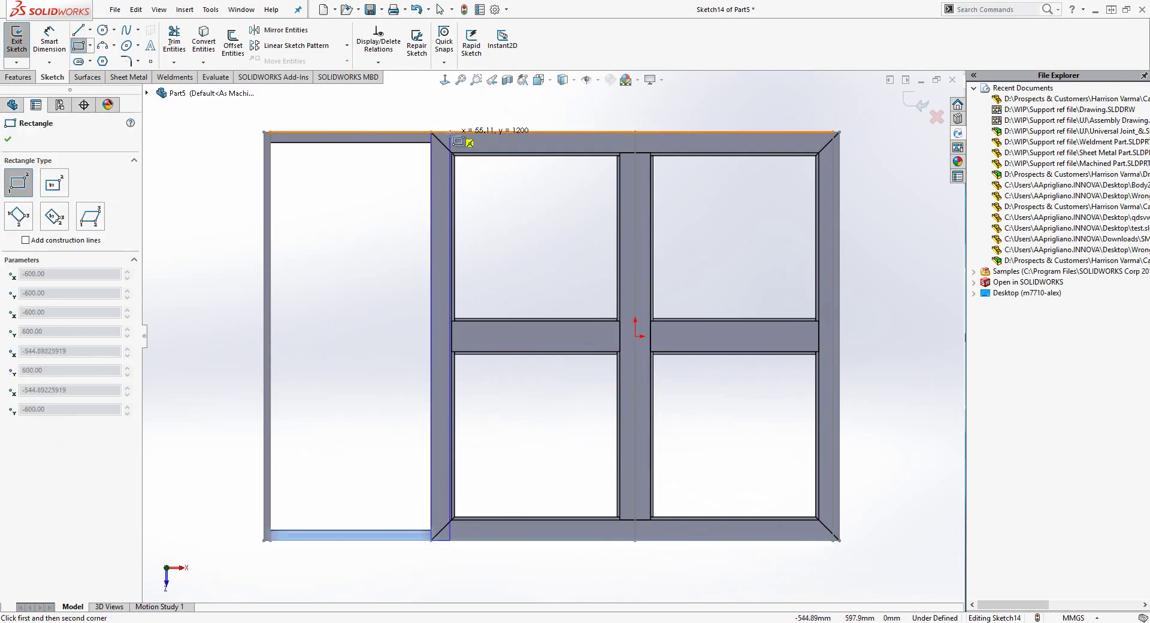
left_click(450, 132)
Step: Draw a narrow center rectangle centred on the origin and spanning the full 1200 mm width of the frame
key("s")
left_click(645, 549)
left_click(682, 505)
left_click(635, 336)
left_click(626, 540)
key("Escape")
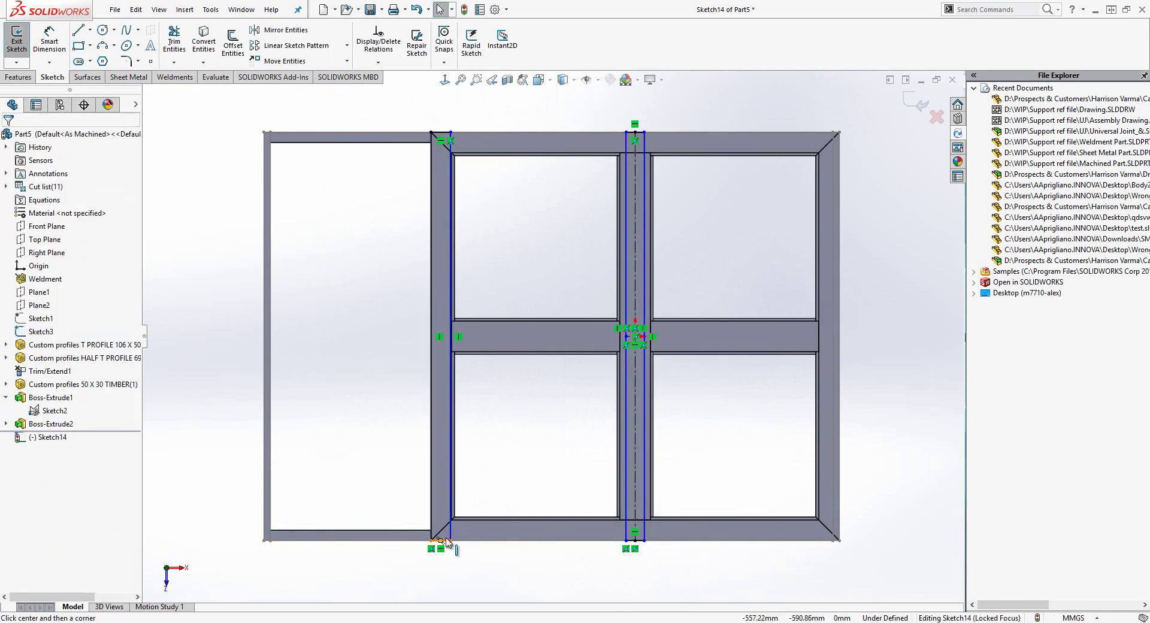
Step: Make the short edges of the two panel rectangles equal
left_click(440, 540)
left_click(640, 540, "ctrl")
left_click(745, 489)
key("s")
left_click(686, 470)
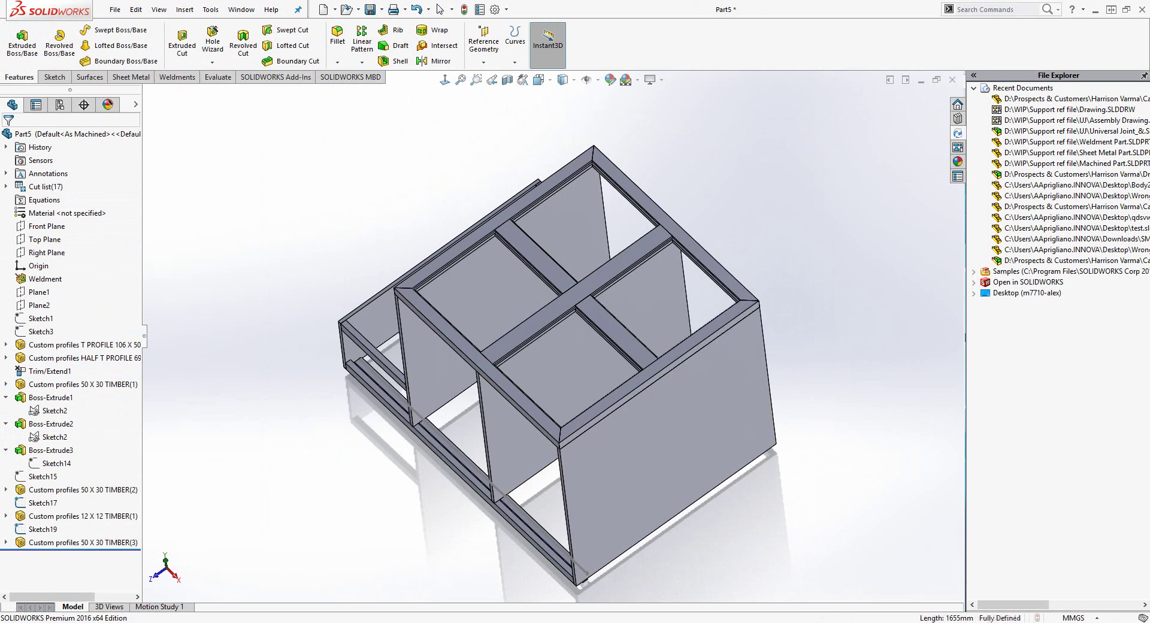
Step: Isolate the 50 x 30 timber and the adjoining 12 x 12 timber strip along one side of the base
scroll(446, 395, "down", 2)
right_click(450, 397)
left_click(476, 393)
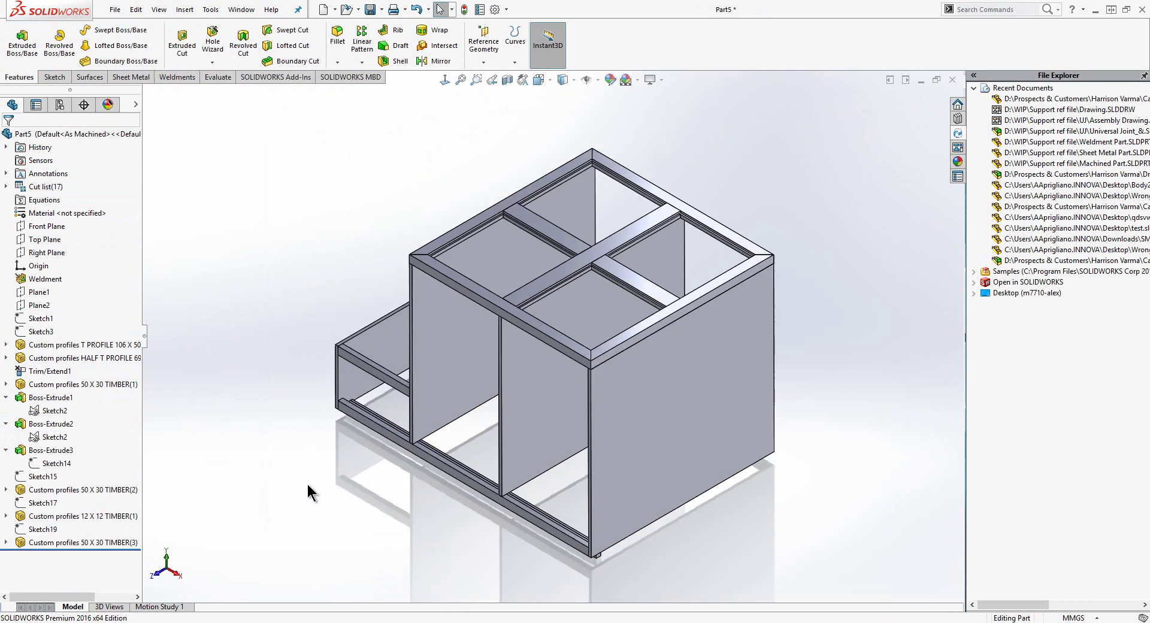
scroll(396, 439, "down", 5)
left_click(422, 395)
left_click(403, 386, "ctrl")
right_click(402, 385)
left_click(437, 592)
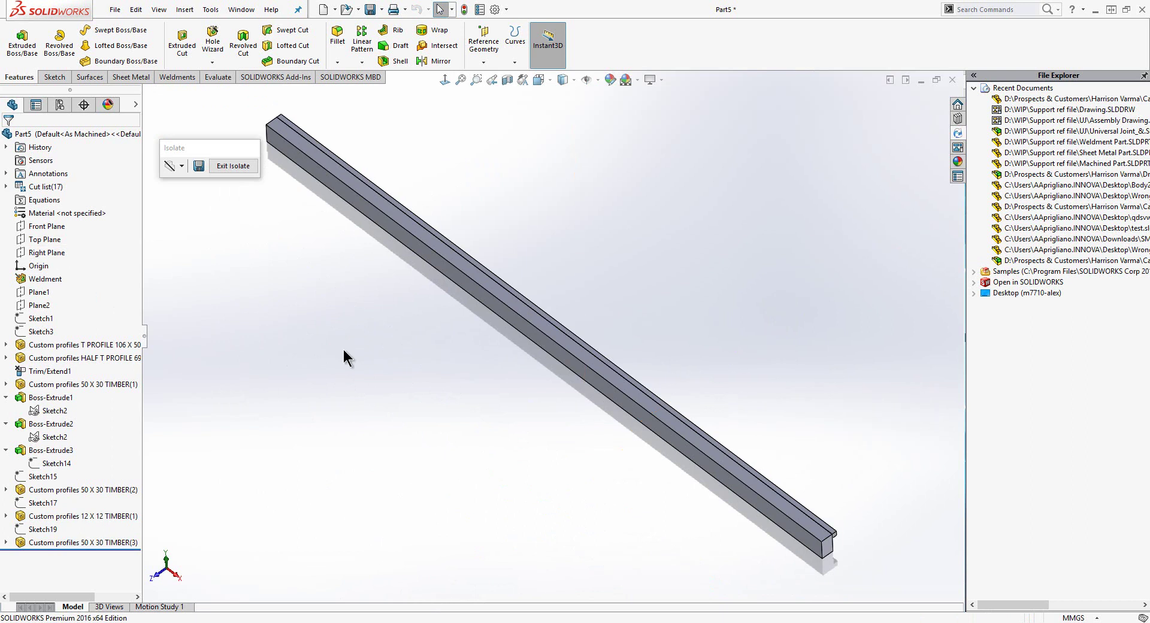
Step: Mirror the isolated 50 x 30 and 12 x 12 timber bodies about the Front Plane, and exit the isolated view
scroll(343, 349, "down", 3)
key("s")
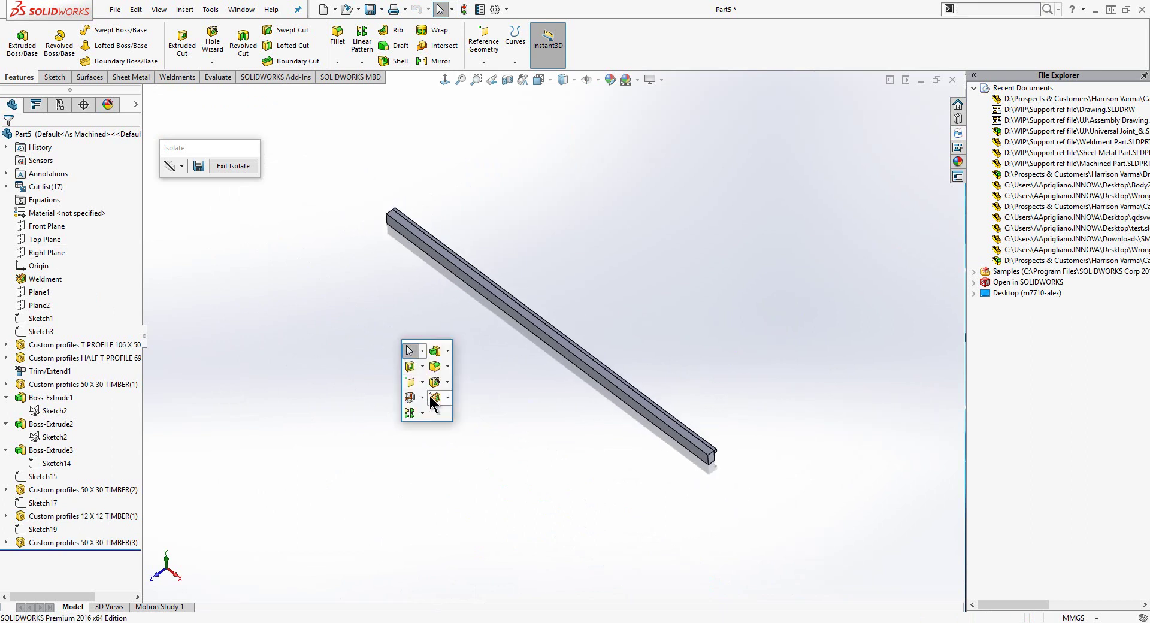
left_click(423, 415)
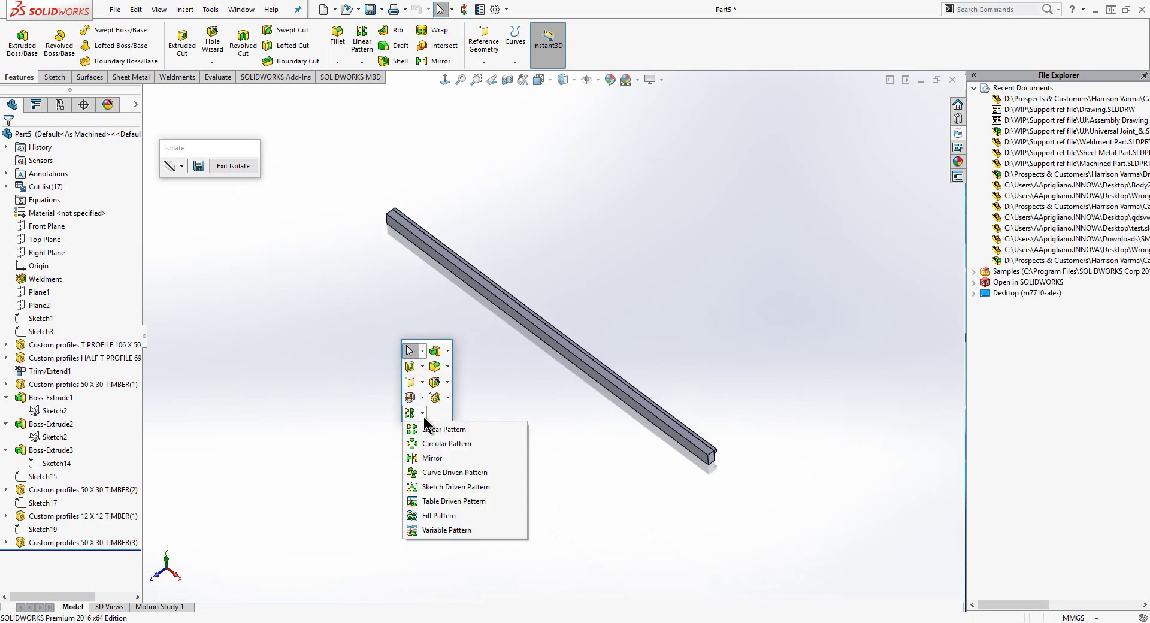
left_click(429, 458)
left_click(147, 93)
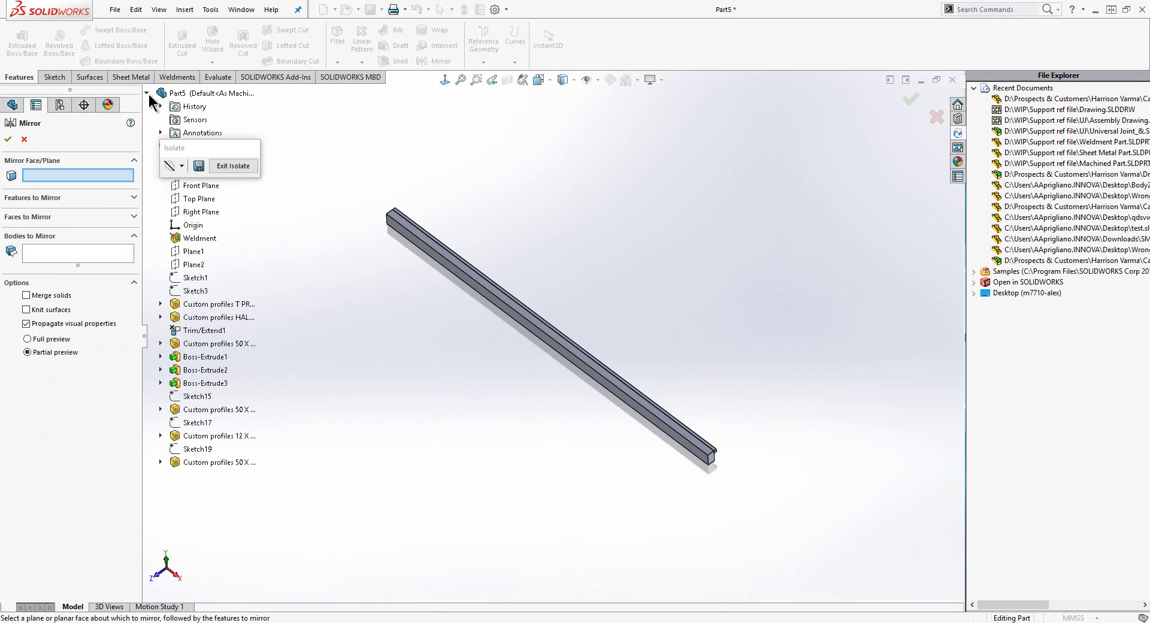
left_click(200, 185)
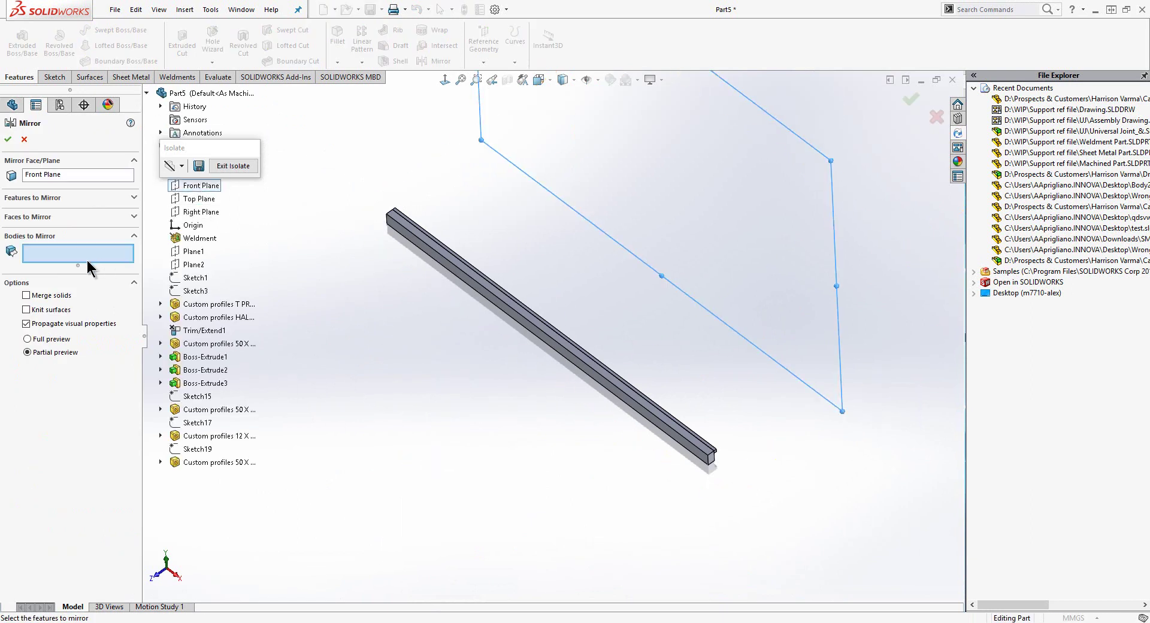
left_click(541, 335)
right_click(547, 327)
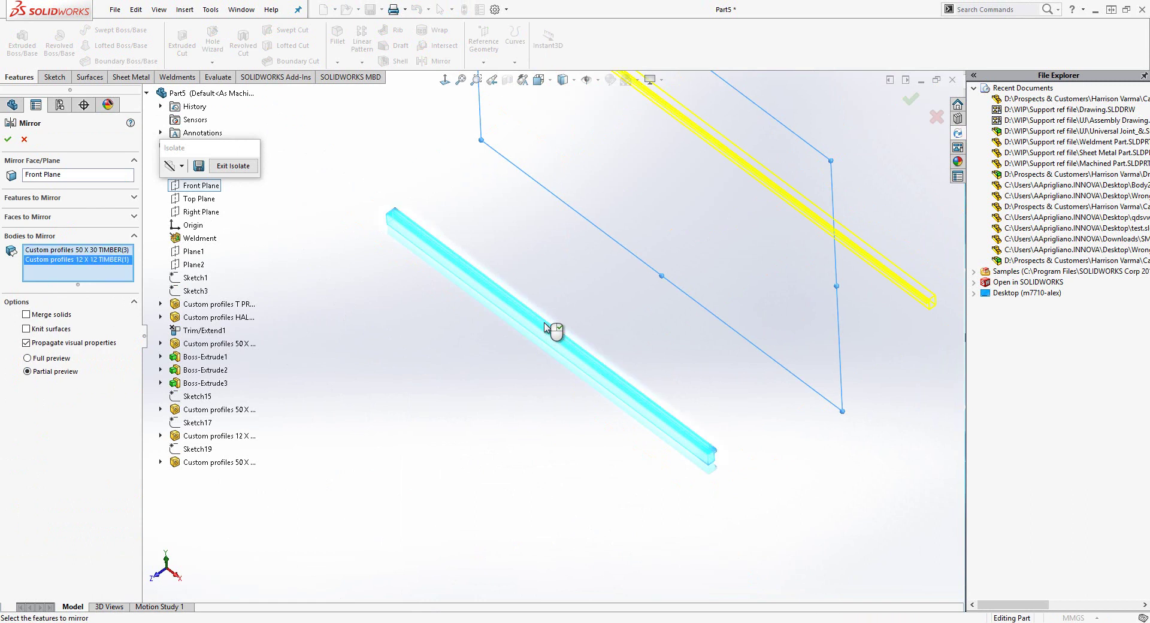
left_click(234, 166)
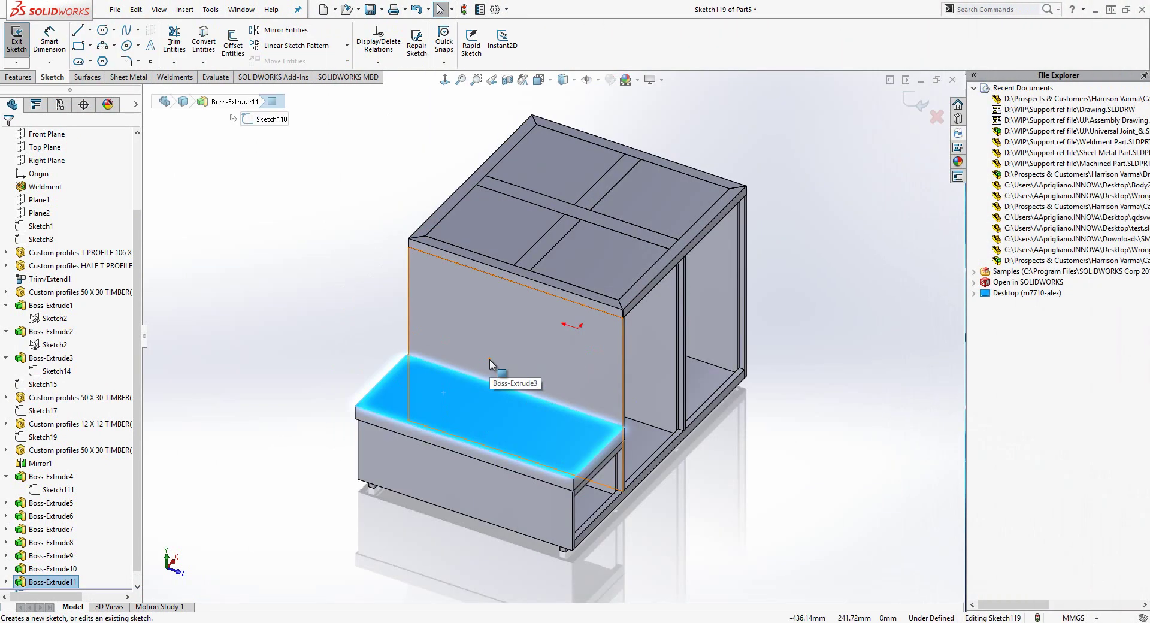
Step: Sketch the backrest panel's footprint on the seat top and extrude it up to the upper frame's top face, using Up To Surface
left_click(490, 360)
left_click(614, 438)
key("s")
left_click(419, 305)
left_click(76, 211)
left_click(79, 255)
left_click(516, 270)
left_click(34, 292)
left_click(7, 139)
Step: Fillet the seat panel's four vertical corner edges with a 20 mm radius and a Curvature Continuous profile
key("s")
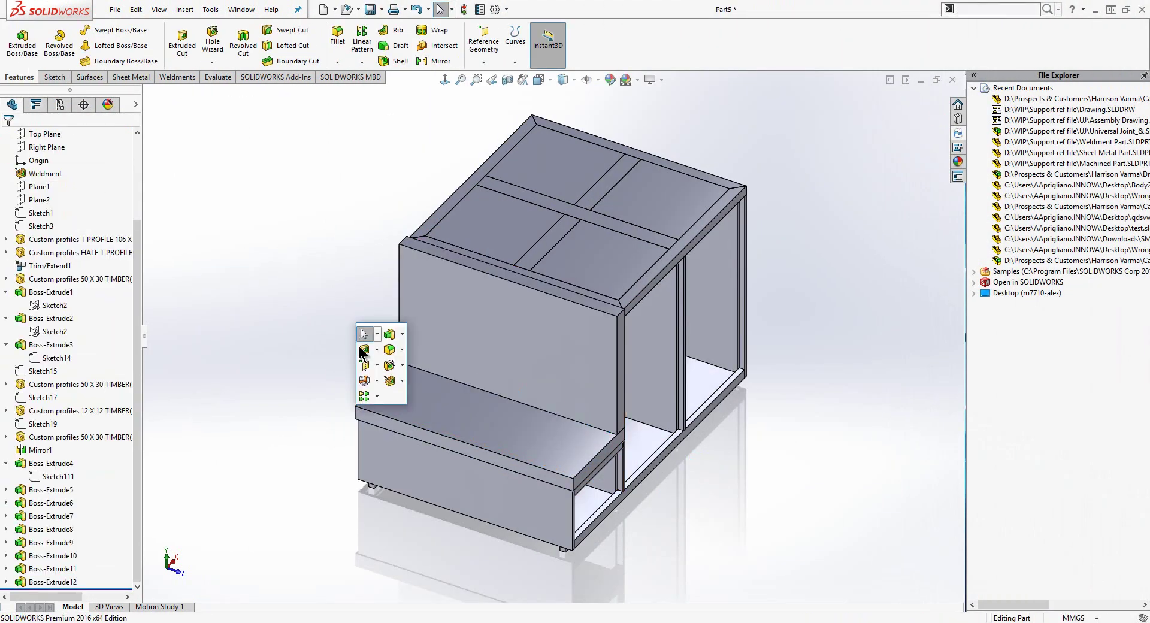
left_click(389, 358)
left_click(44, 407)
left_click(43, 446)
left_click(573, 483)
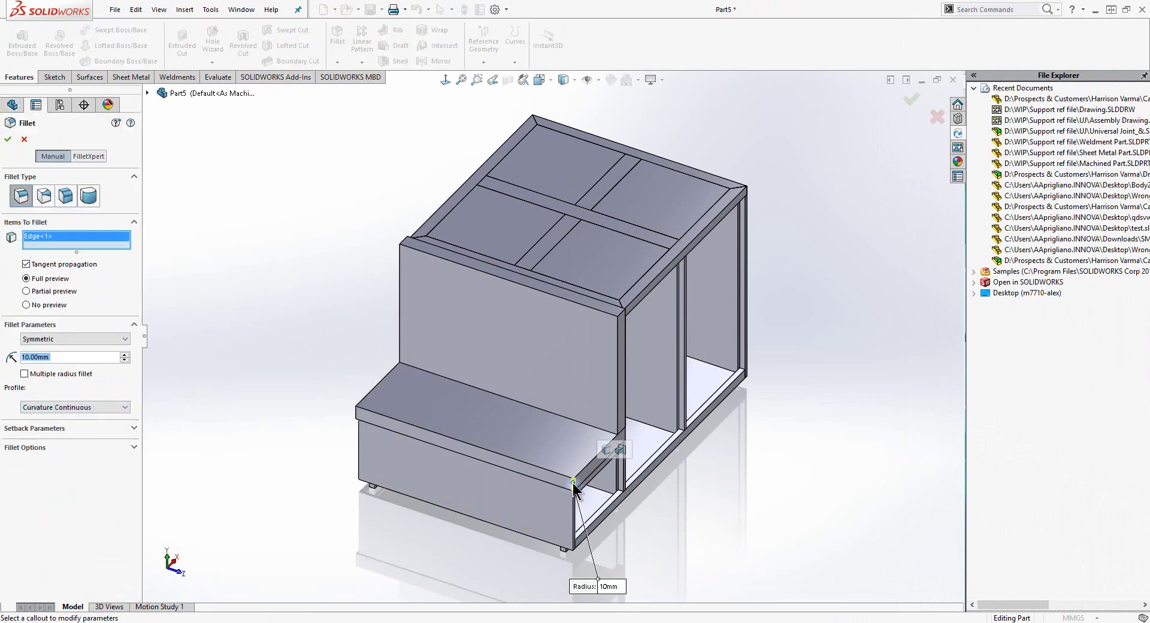
left_click(358, 417)
left_click(404, 366)
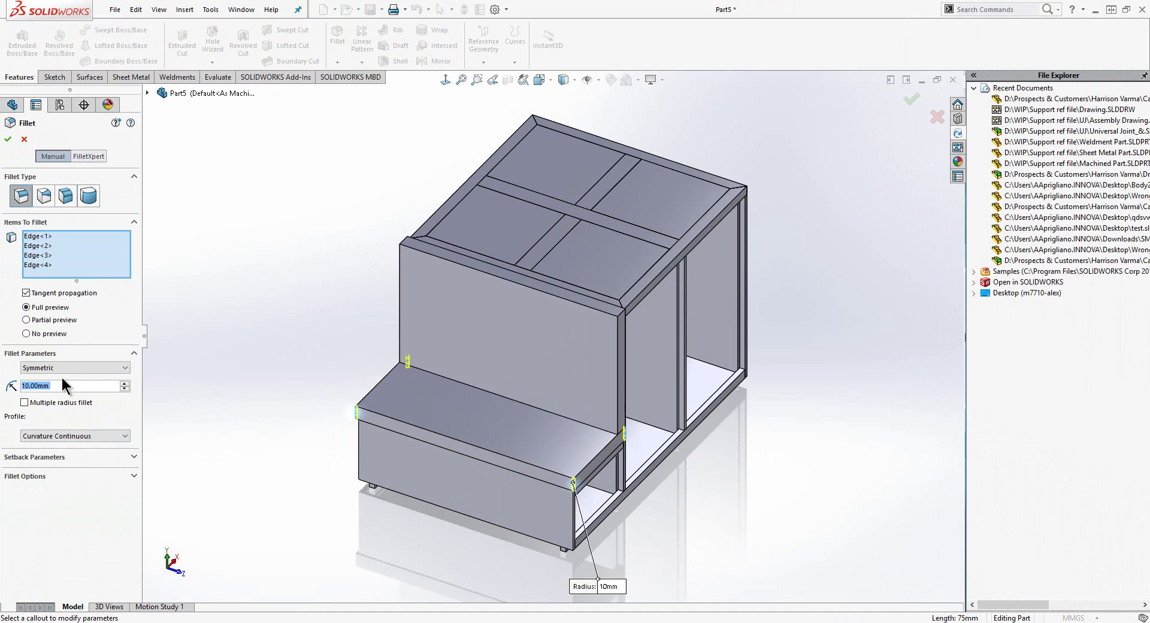
type("20")
key("Return")
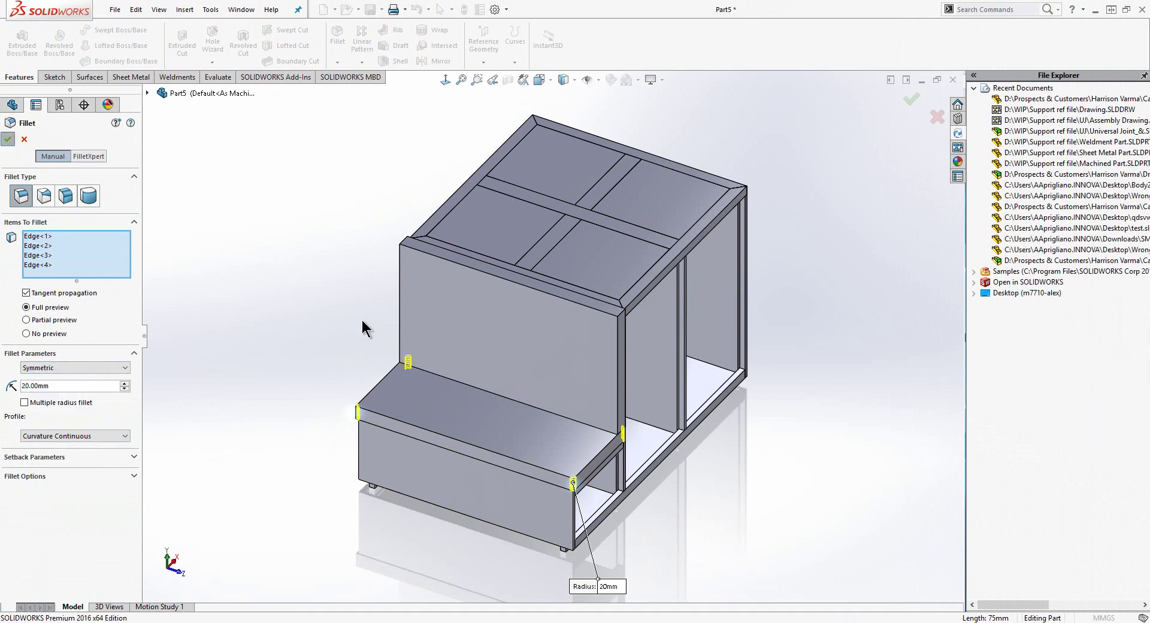
left_click(5, 144)
Step: Fillet the backrest panel's corner edges through its thickness with a 20 mm radius
key("s")
left_click(390, 347)
left_click(622, 316)
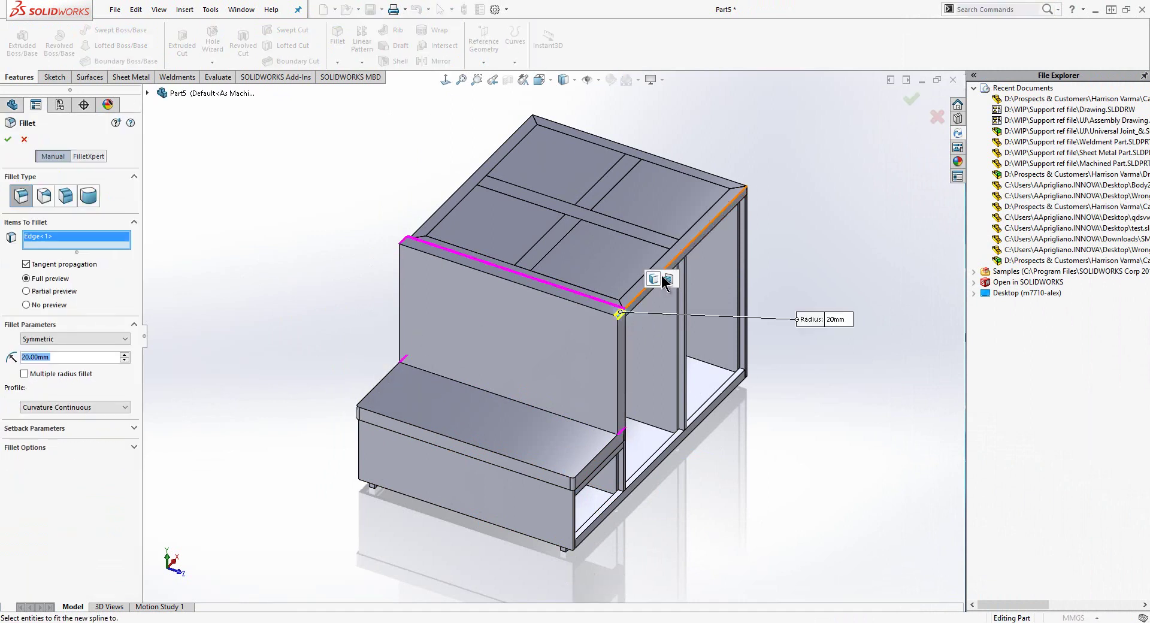
left_click(660, 277)
left_click(8, 141)
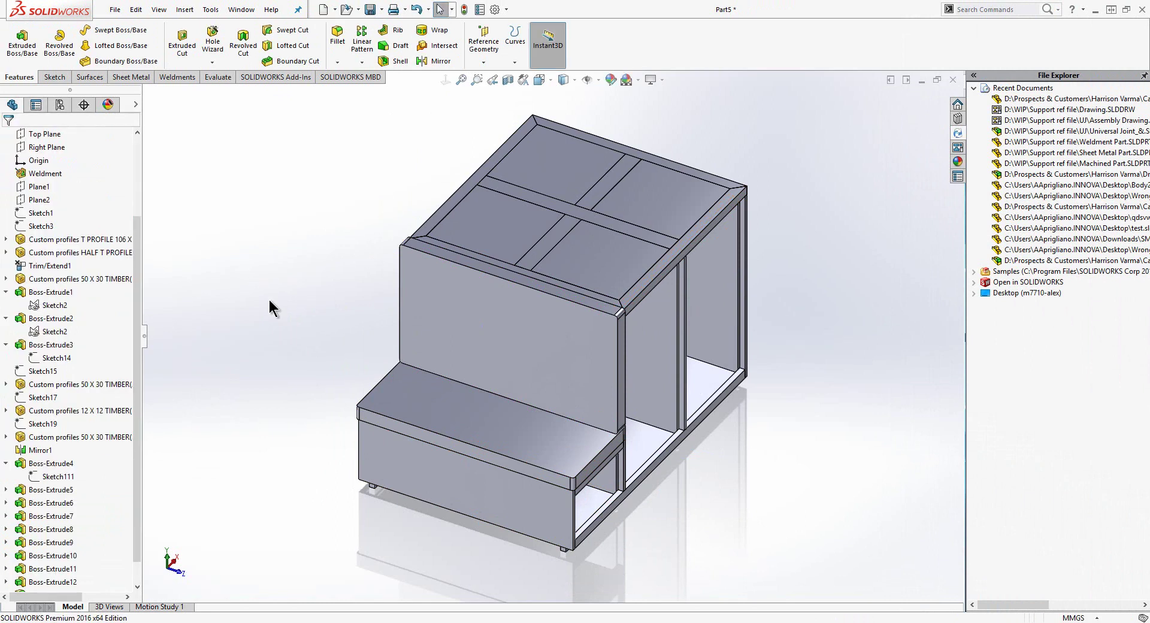
Step: Fillet the seat panel's top face edges and the backrest panel's front face edges with a 20 mm radius and Curvature Continuous profile
key("s")
left_click(299, 331)
left_click(455, 430)
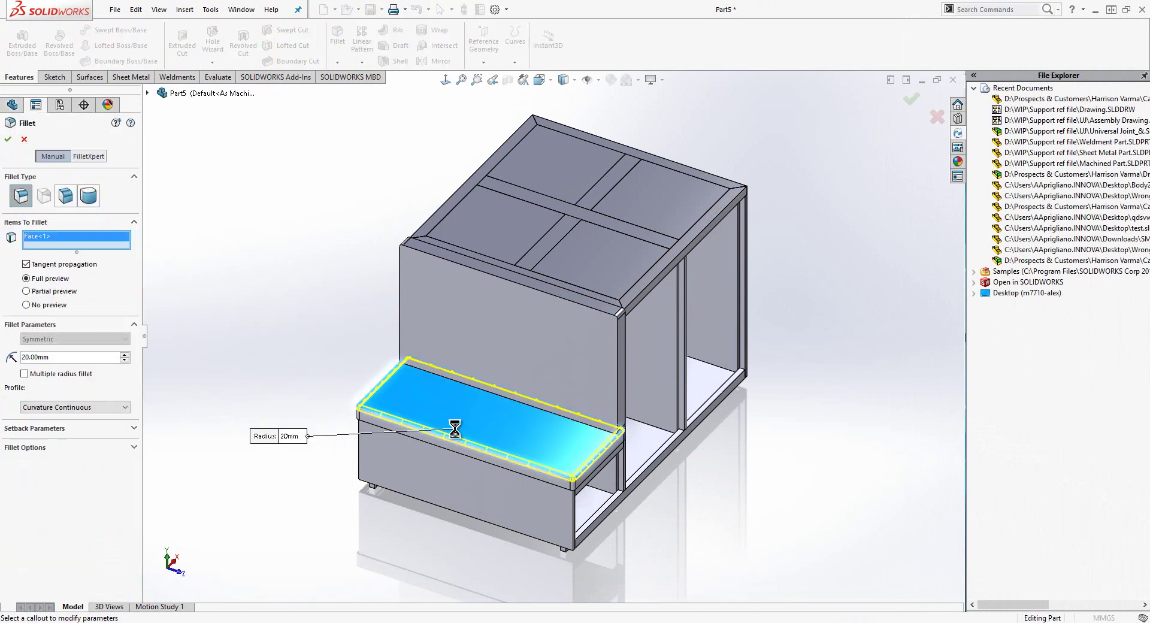
right_click(455, 430)
key("s")
left_click(493, 457)
left_click(440, 323)
key("Return")
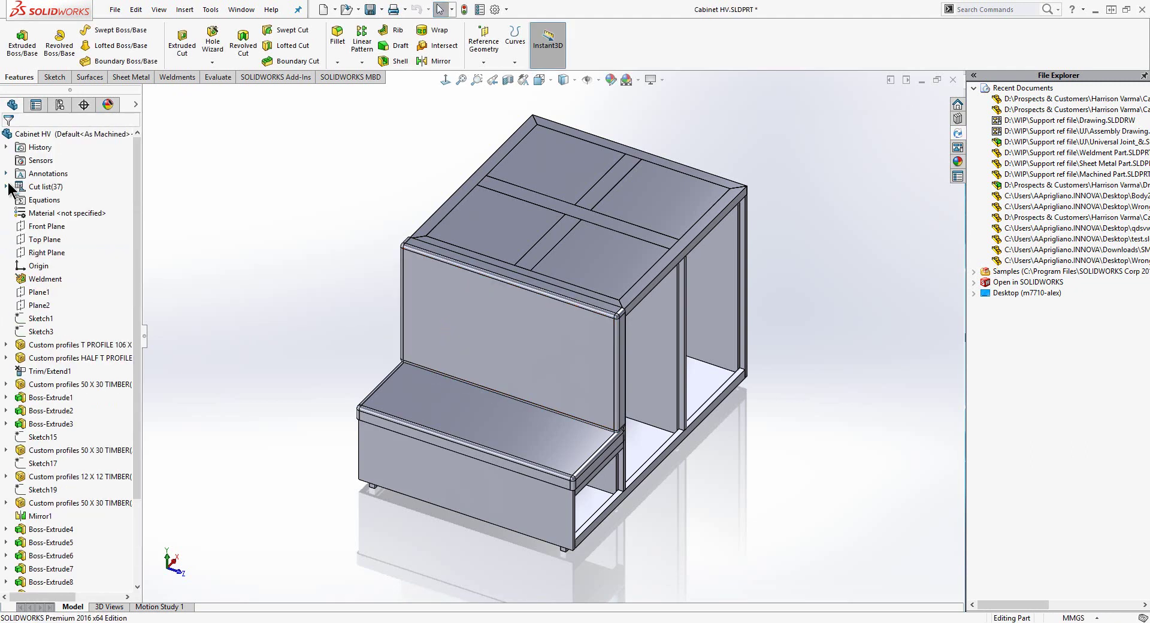
Step: Inspect the cut list properties of the first 106 x 50 T profile, the second 50x30 timber and Cut-List-Item11
left_click(6, 187)
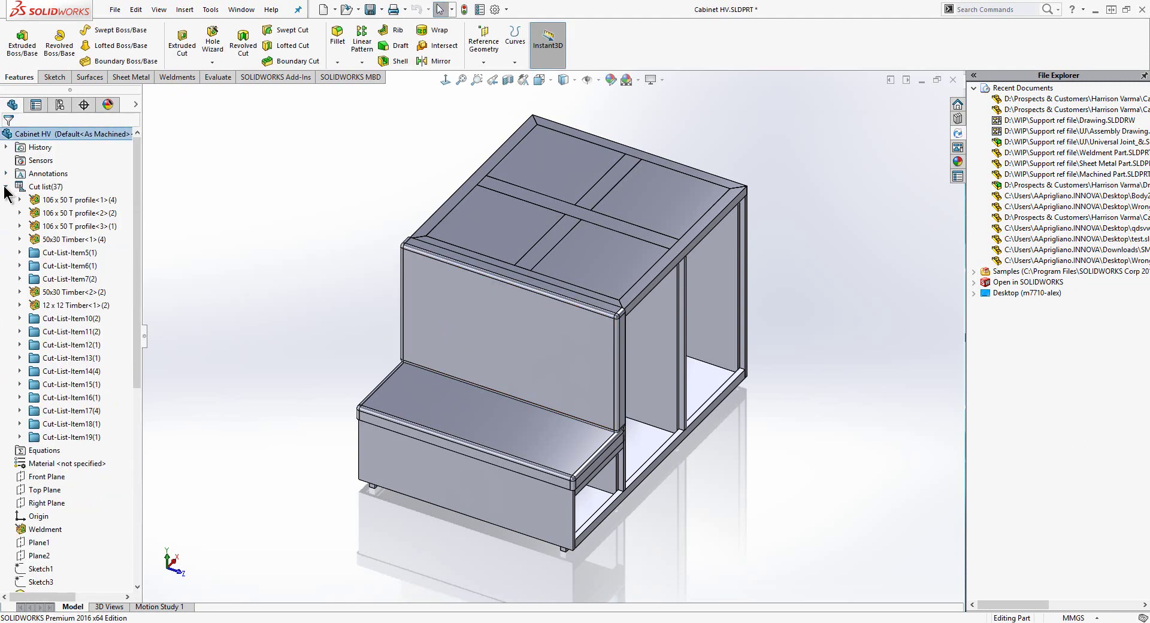
right_click(71, 202)
left_click(98, 220)
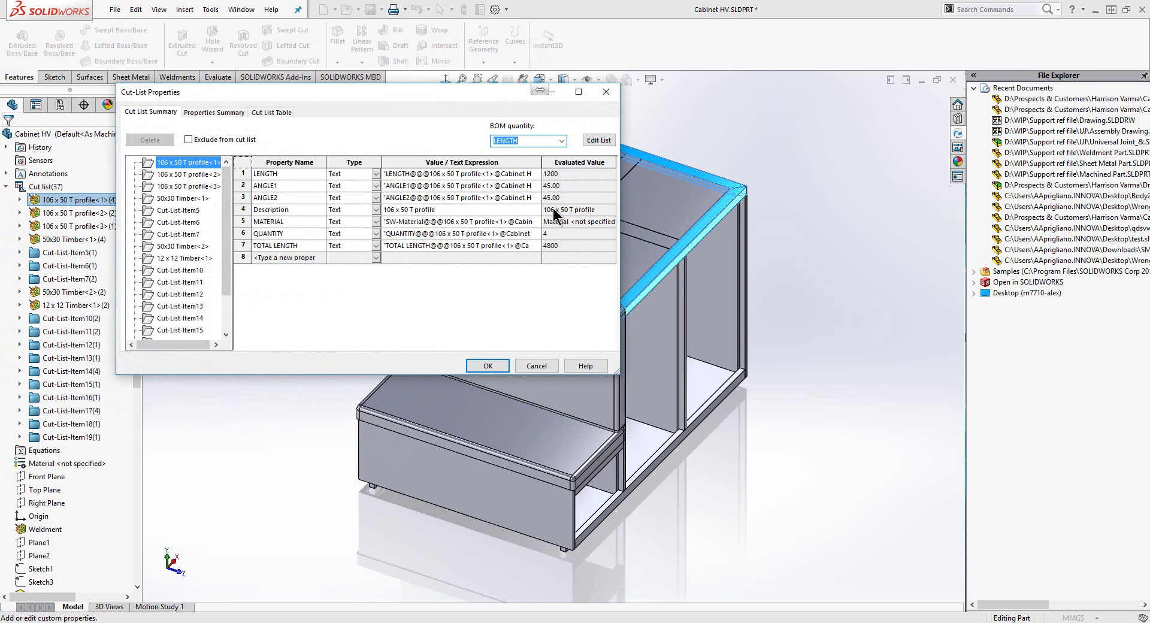
left_click(186, 246)
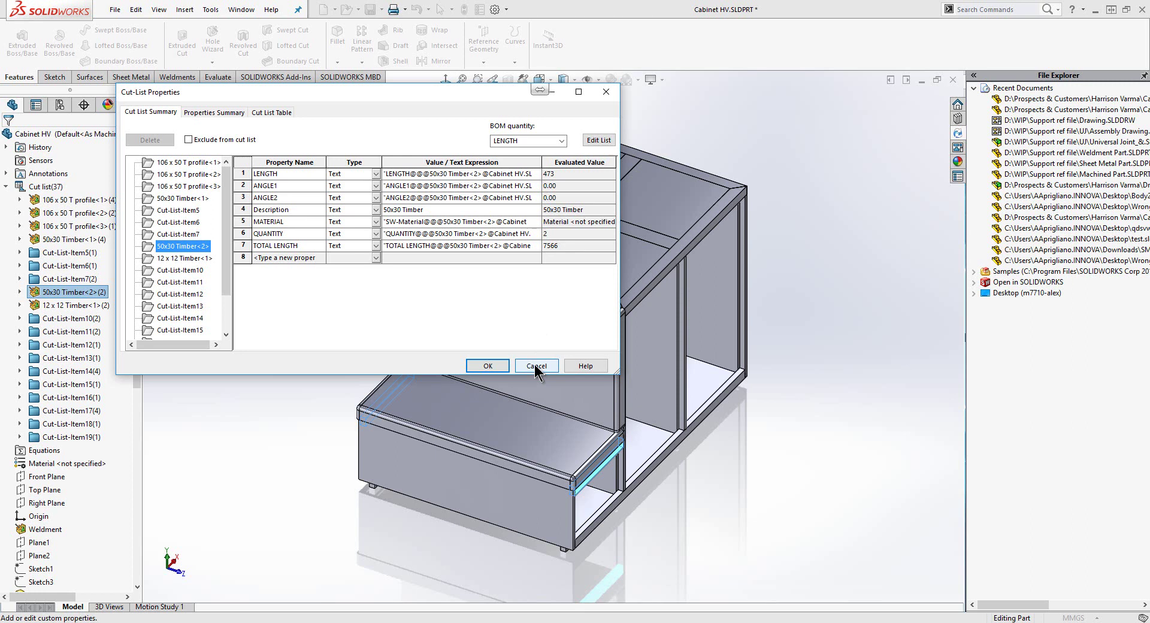
left_click(179, 282)
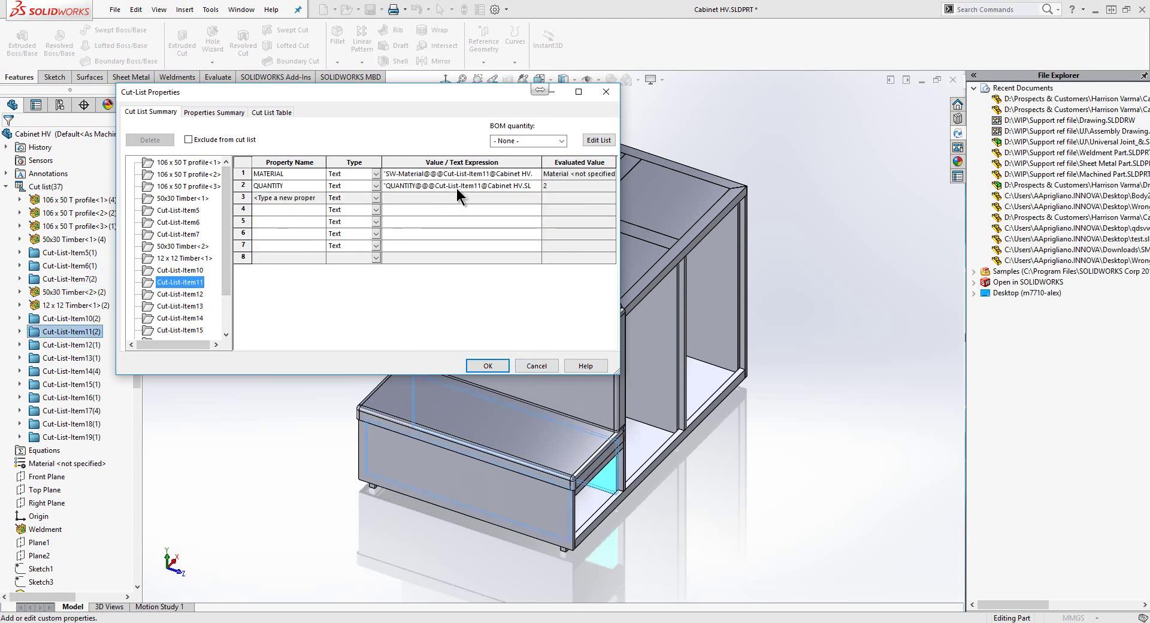
left_click(536, 366)
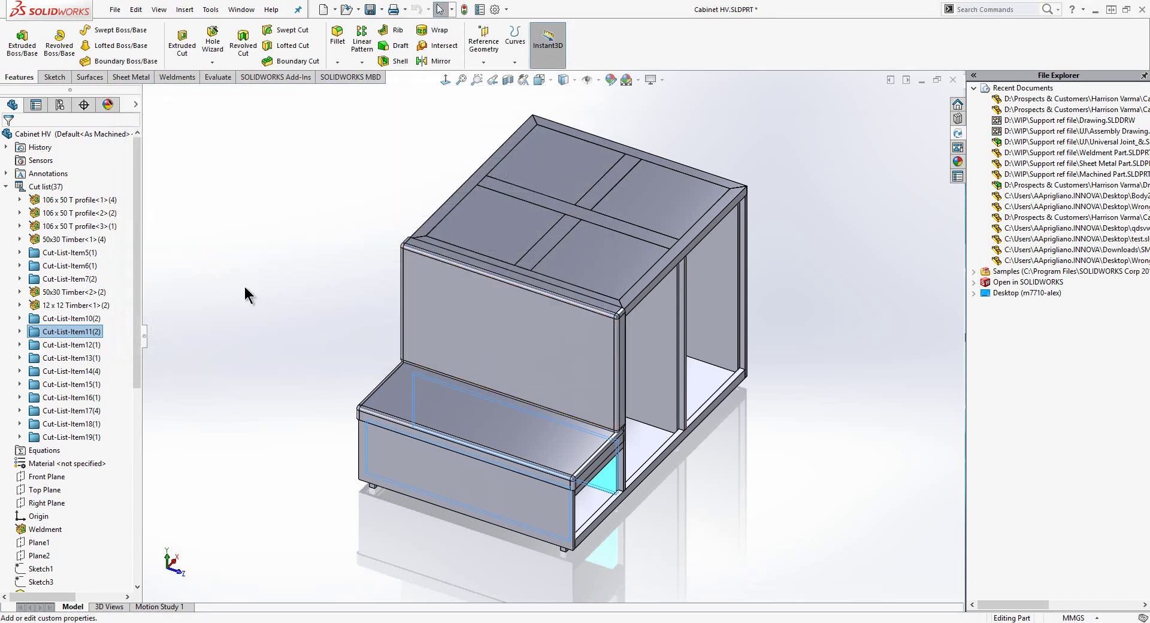
Step: Create bounding boxes for the whole cut list and review the properties of the 18 x 362 x 1200 panel
right_click(48, 190)
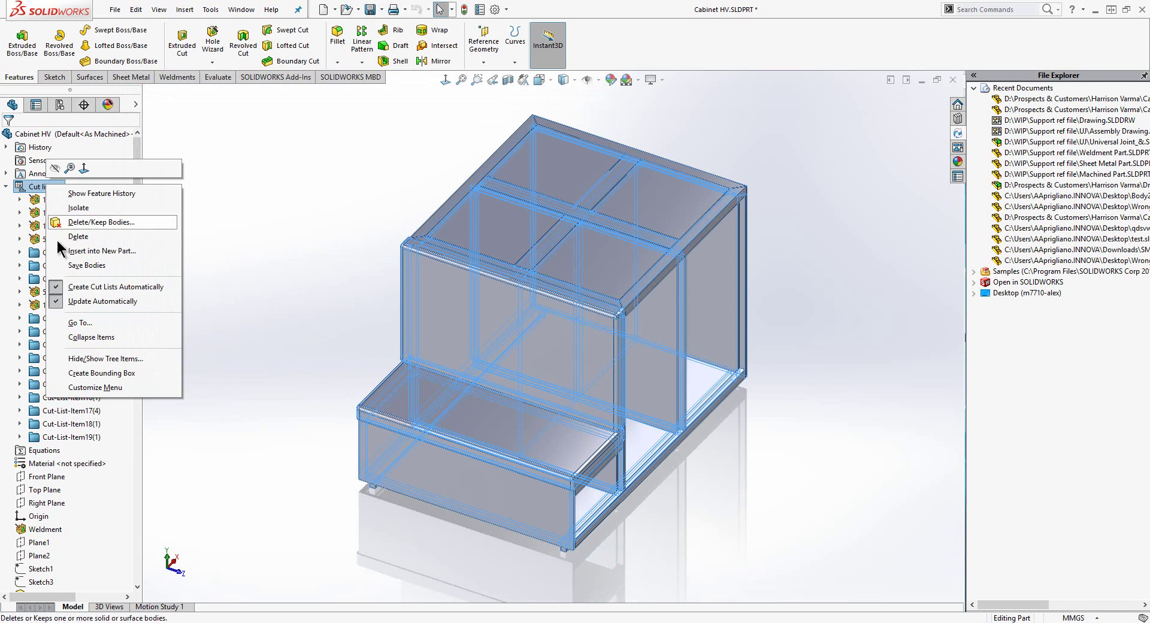
left_click(102, 373)
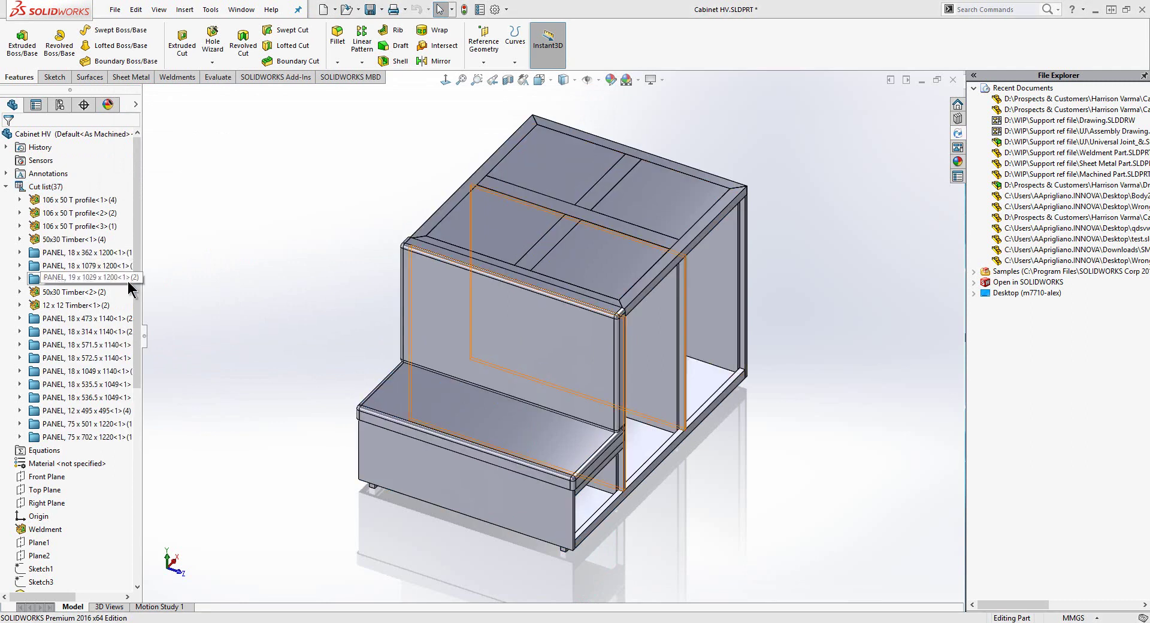
right_click(91, 254)
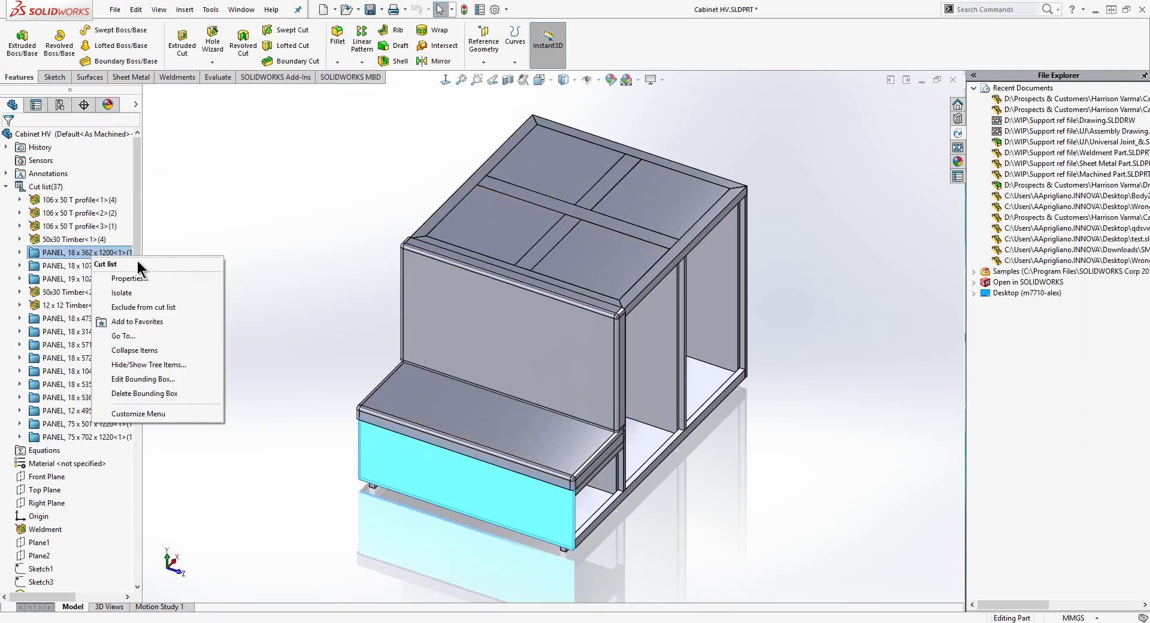
left_click(143, 276)
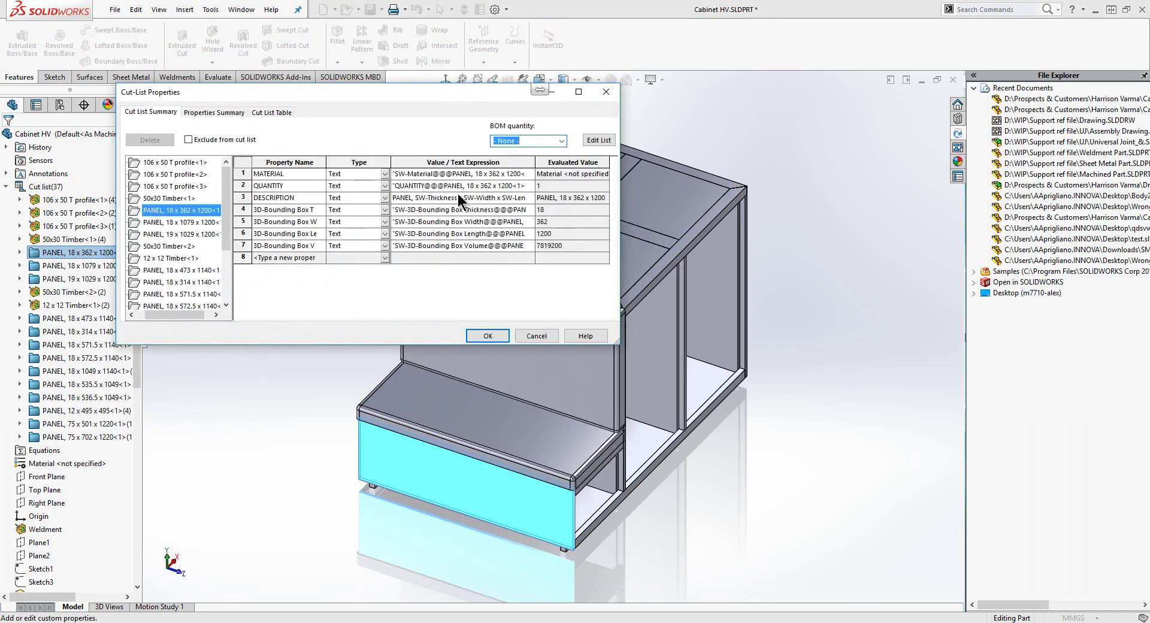
left_click(501, 337)
left_click(308, 305)
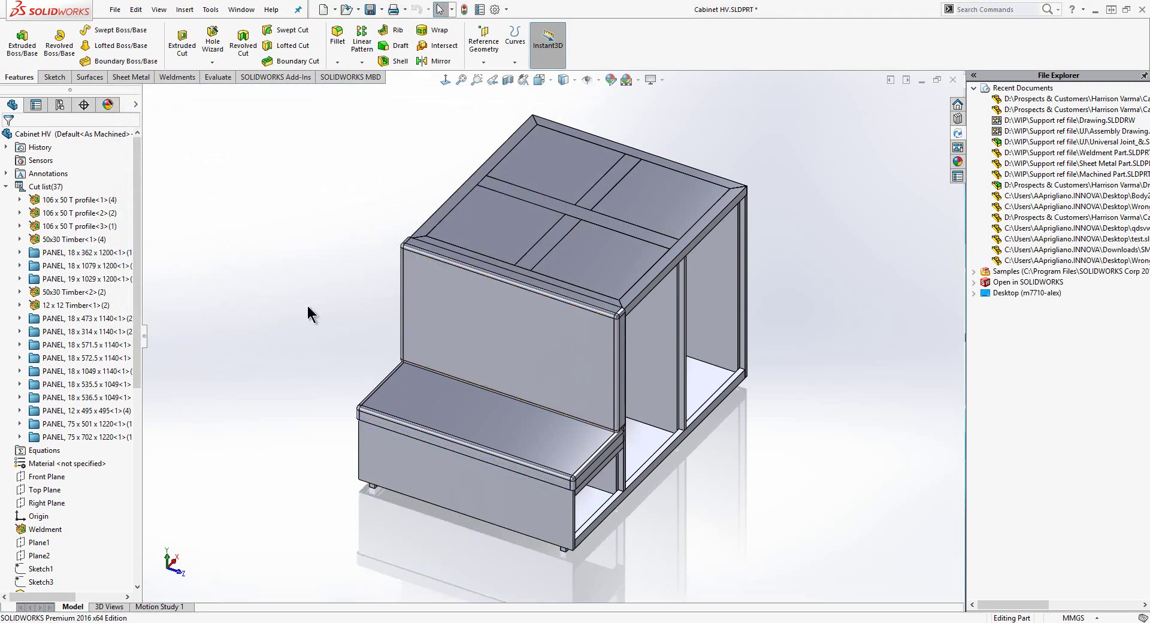
Step: Apply the Balsa wood material to the whole part
right_click(81, 462)
left_click(129, 213)
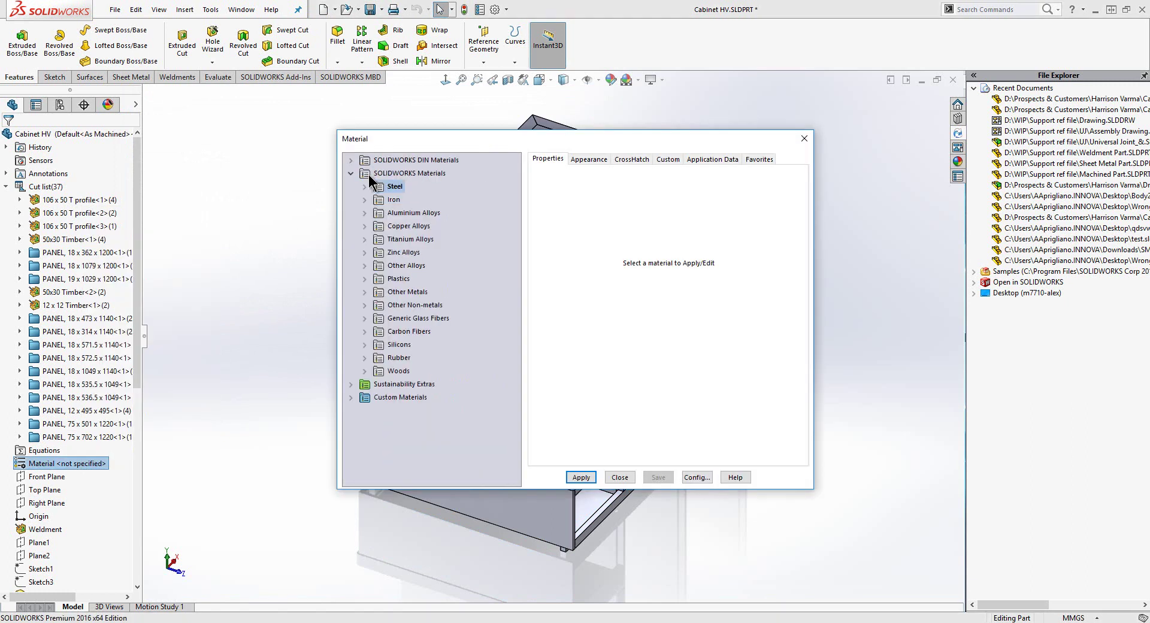
left_click(364, 371)
left_click(409, 357)
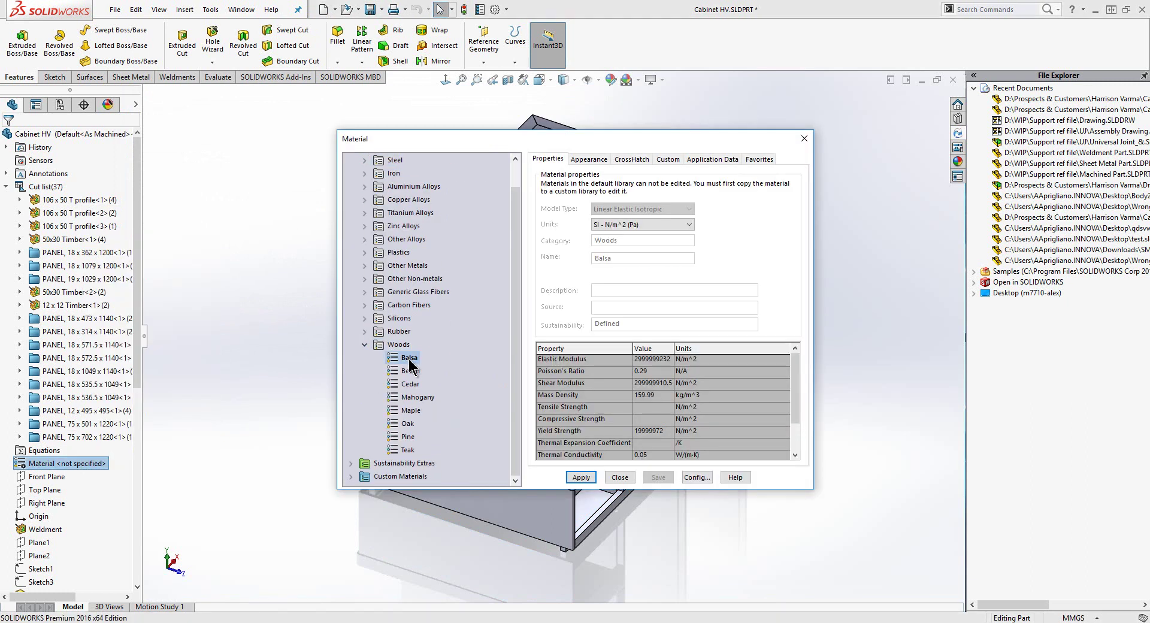
left_click(592, 478)
left_click(610, 477)
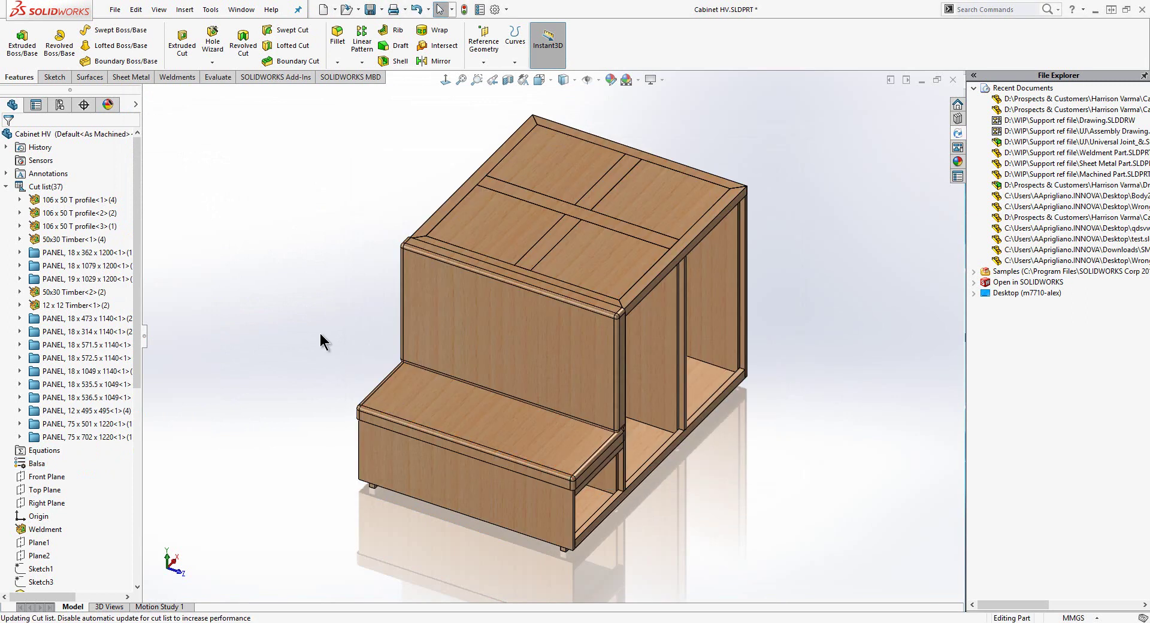
Step: Change the leading word in the DESCRIPTION property of the 12 x 495 x 495 cut list item to GLASS
double_click(57, 411)
right_click(59, 412)
left_click(87, 442)
left_click_drag(417, 197, 393, 197)
key("Caps_Lock")
type("GLASS, SW-Thickness x SW-Width x SW-Len")
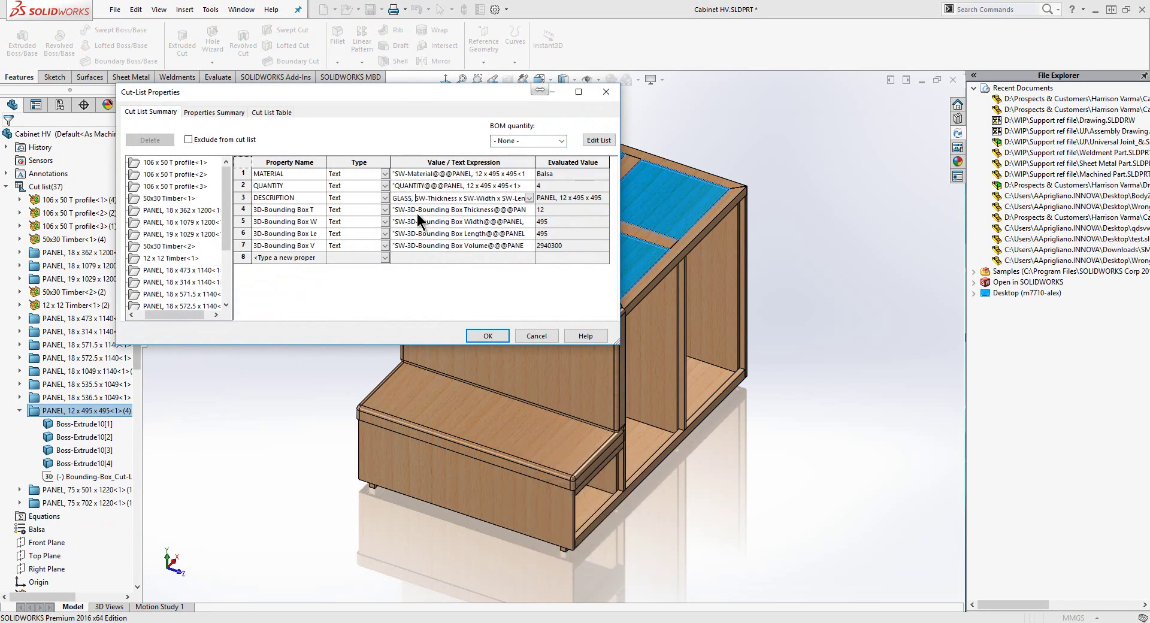
left_click(482, 336)
Step: Assign the Glass material from Other Non-metals to the four top panel bodies in the 12 x 495 x 495 cut list item
left_click(84, 423)
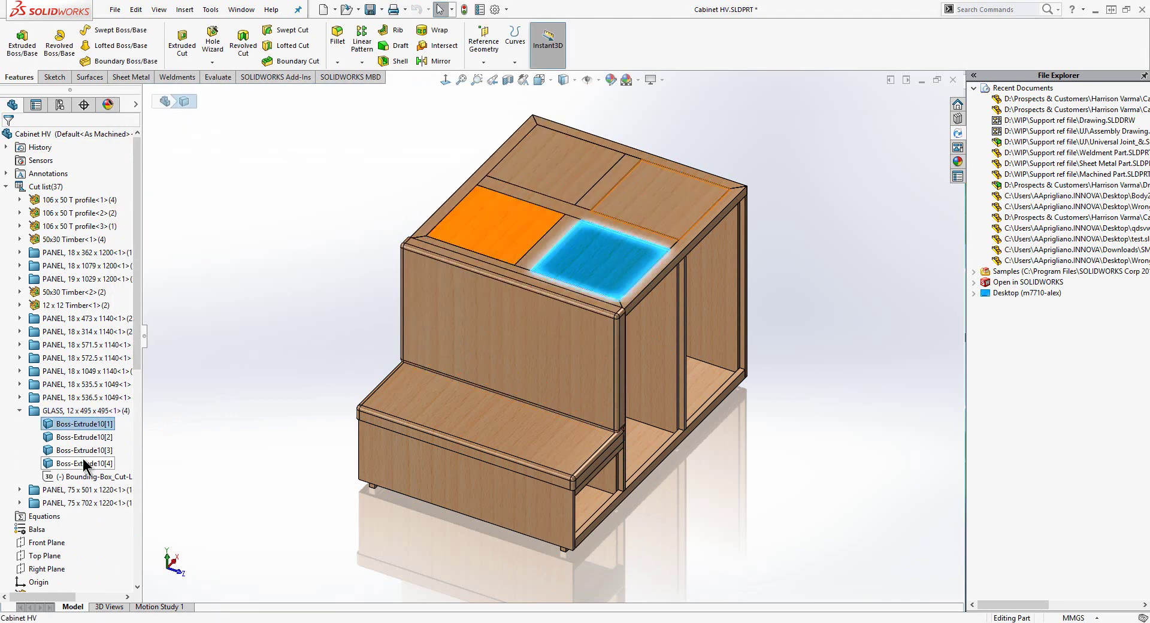
left_click(85, 464, "shift")
right_click(84, 465)
mouse_move(128, 507)
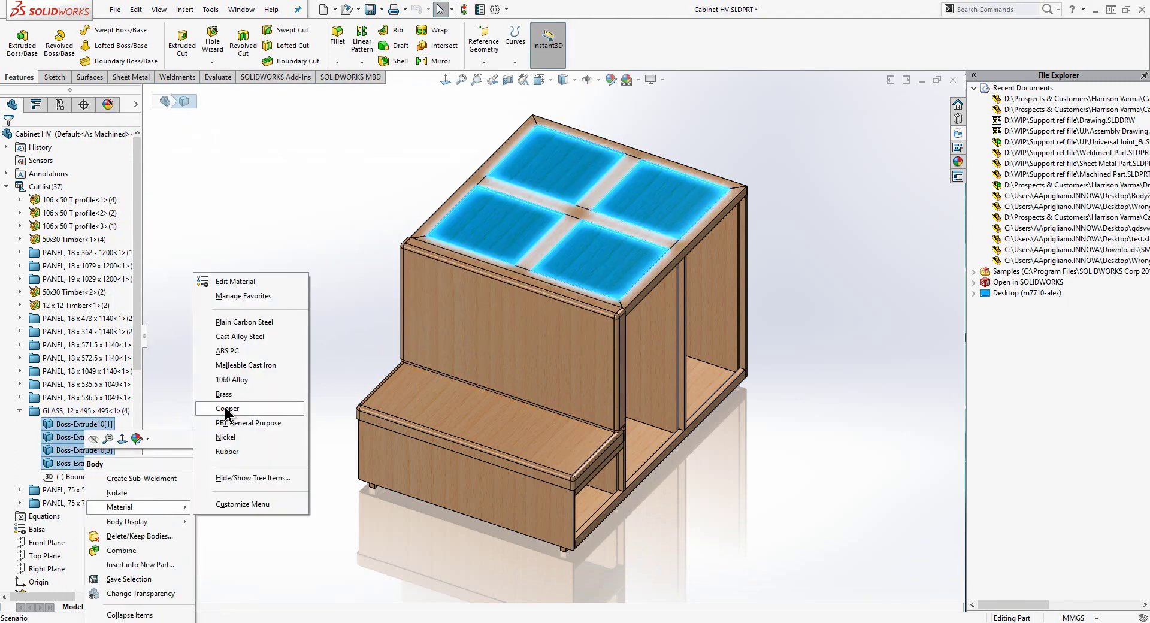
left_click(230, 281)
left_click(364, 371)
left_click(364, 305)
left_click(409, 357)
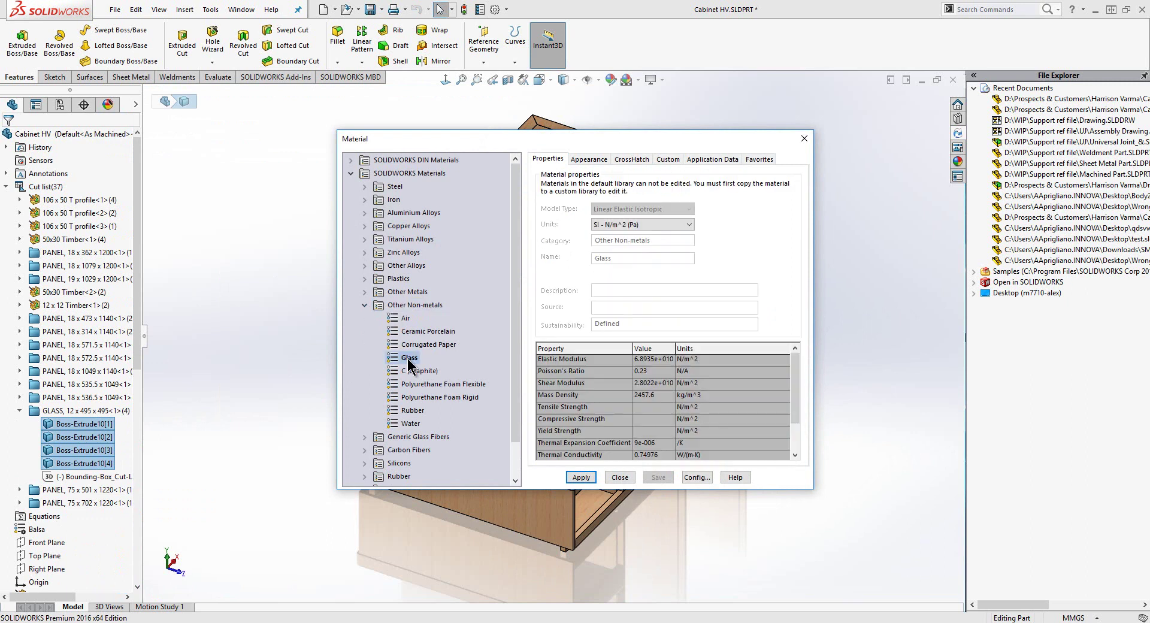
left_click(580, 477)
left_click(620, 478)
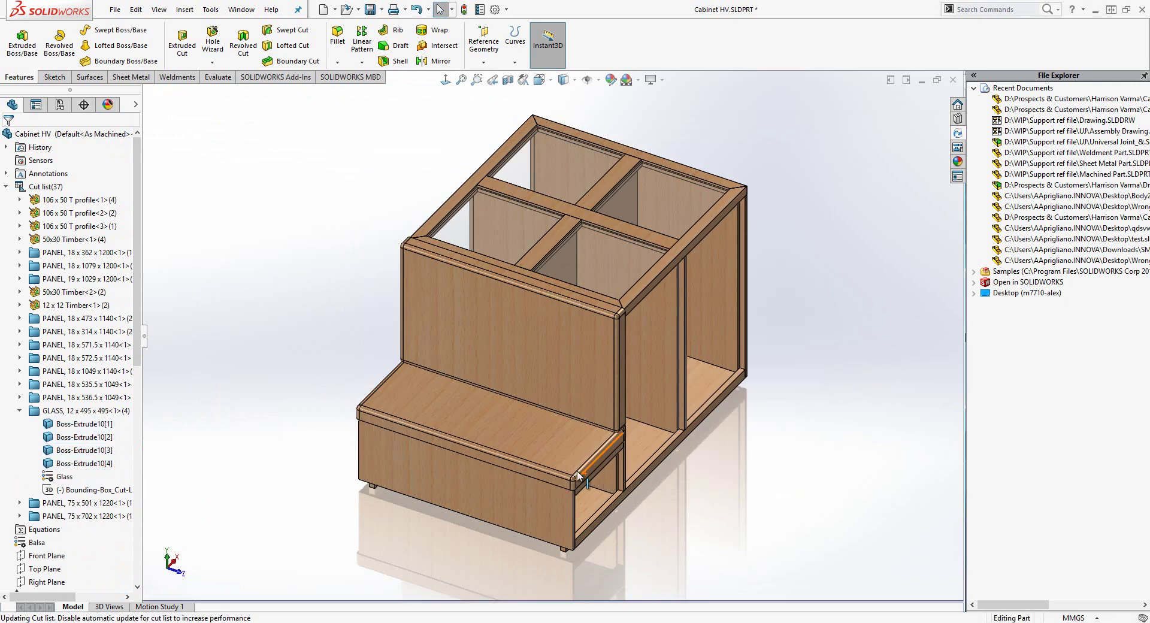
Step: Assign the Polyurethane Foam Flexible material to the seat body in the 75 x 501 x 1220 cut list item
left_click(20, 411)
right_click(50, 425)
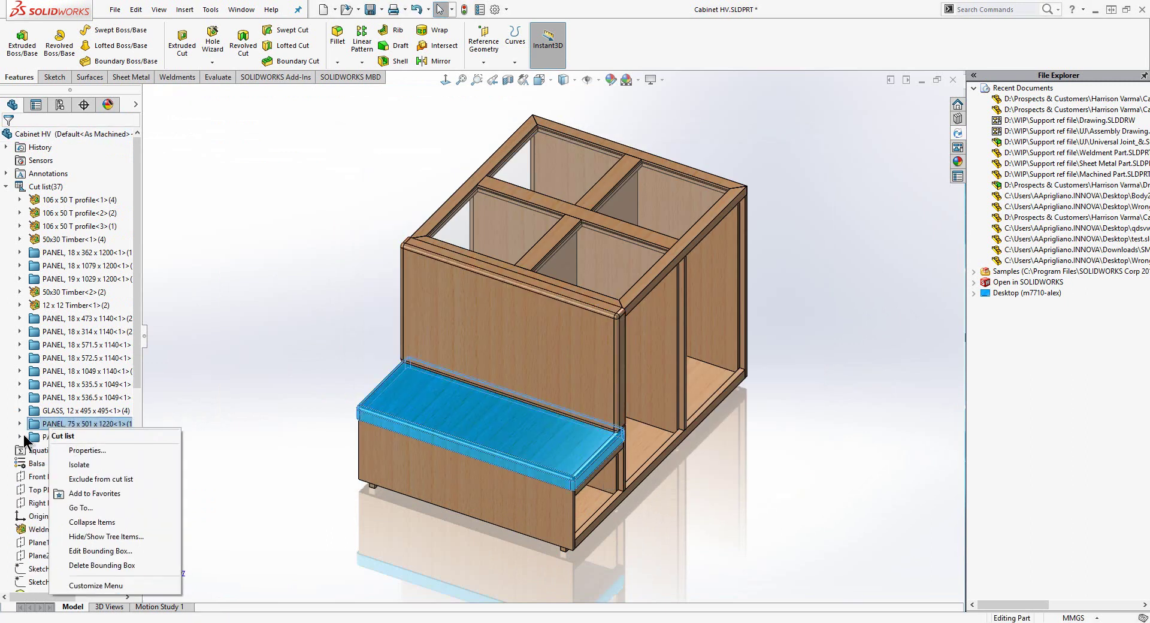
left_click(19, 423)
right_click(60, 436)
mouse_move(95, 487)
left_click(217, 263)
left_click(422, 372)
left_click(581, 478)
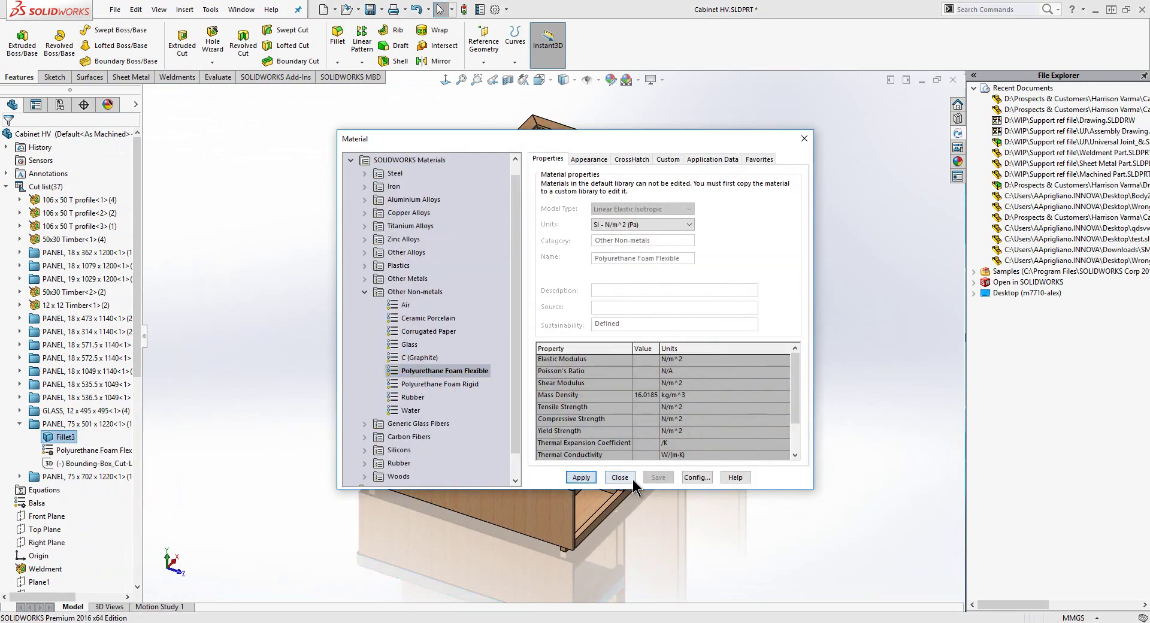
left_click(620, 477)
Step: Assign the Polyurethane Foam Flexible material to the backrest body in the 75 x 702 x 1220 cut list item
left_click(20, 476)
right_click(57, 489)
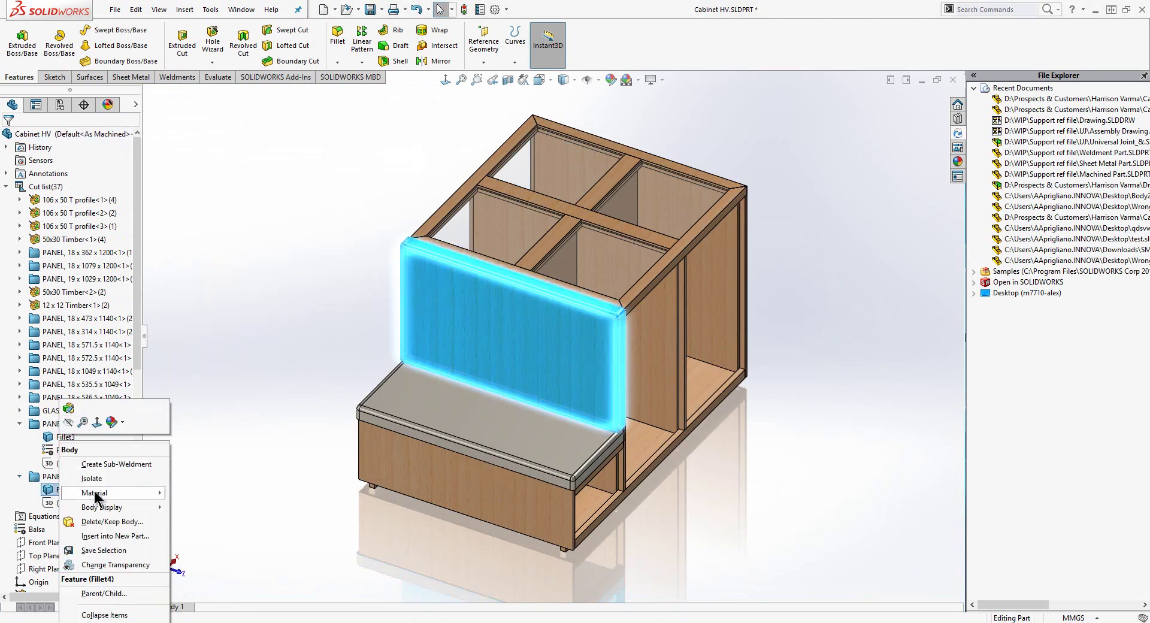
mouse_move(95, 493)
left_click(217, 262)
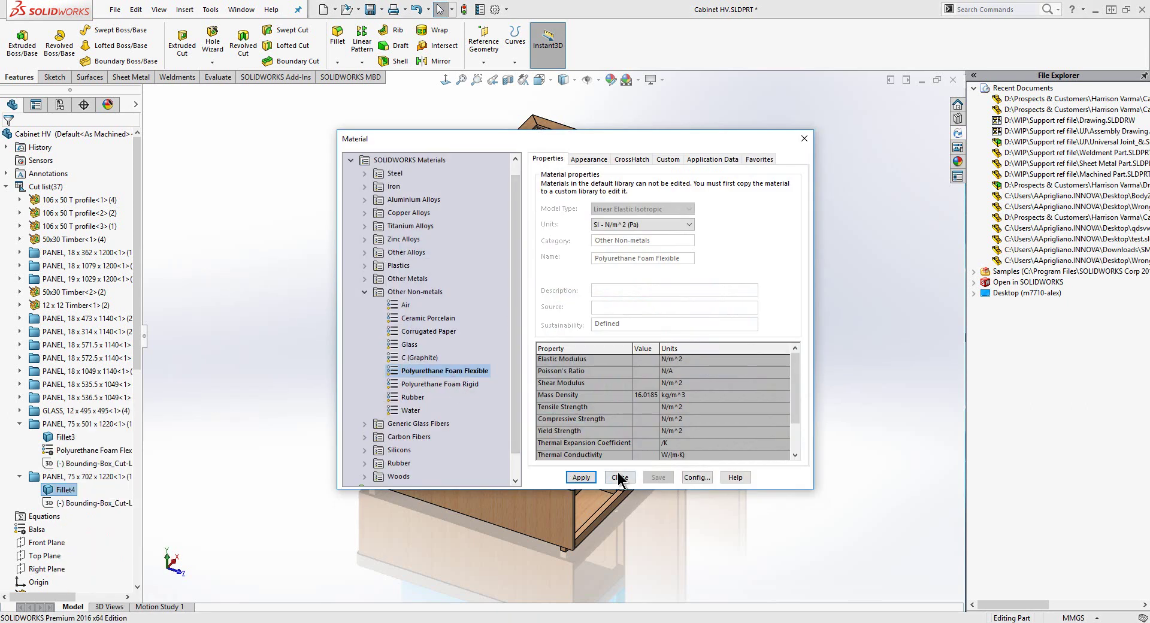
left_click(592, 478)
left_click(620, 477)
Step: Create a drawing from the cabinet part
left_click(114, 10)
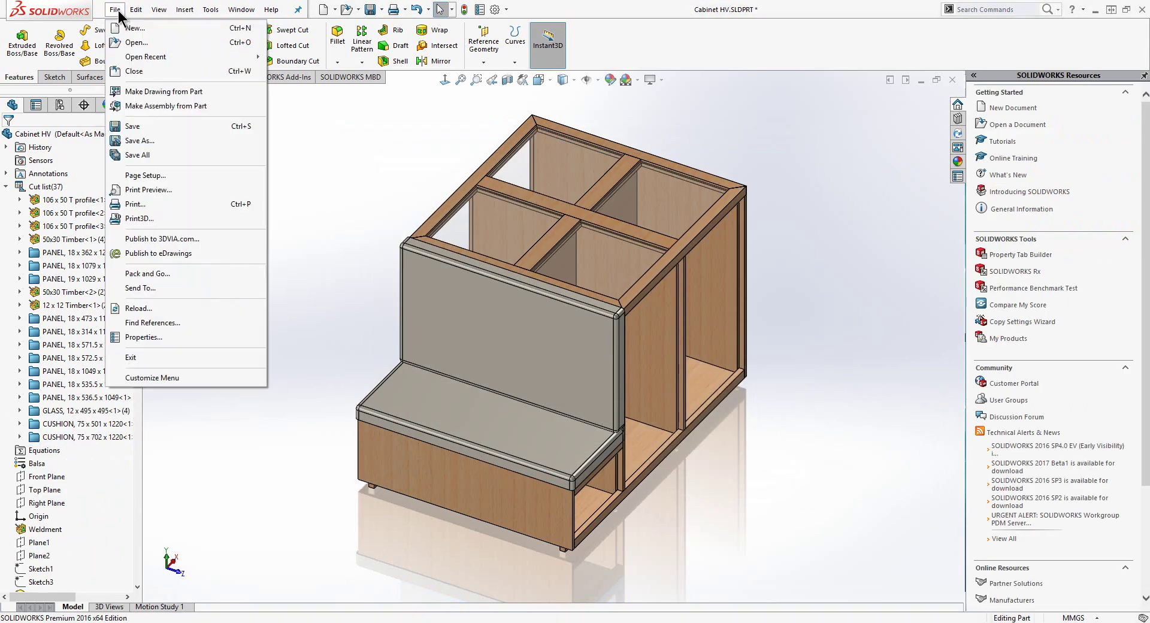
left_click(150, 90)
left_click(326, 424)
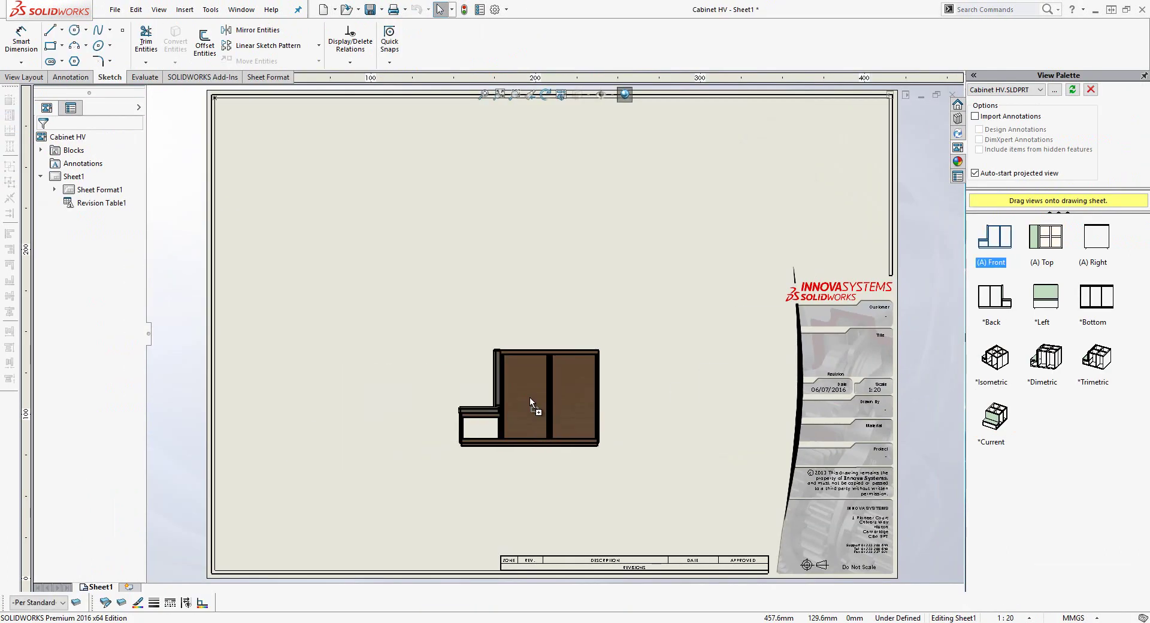
Step: Place the cabinet's front view on the sheet and project a side view, a top view and an isometric view from it
left_click(564, 420)
left_click(355, 421)
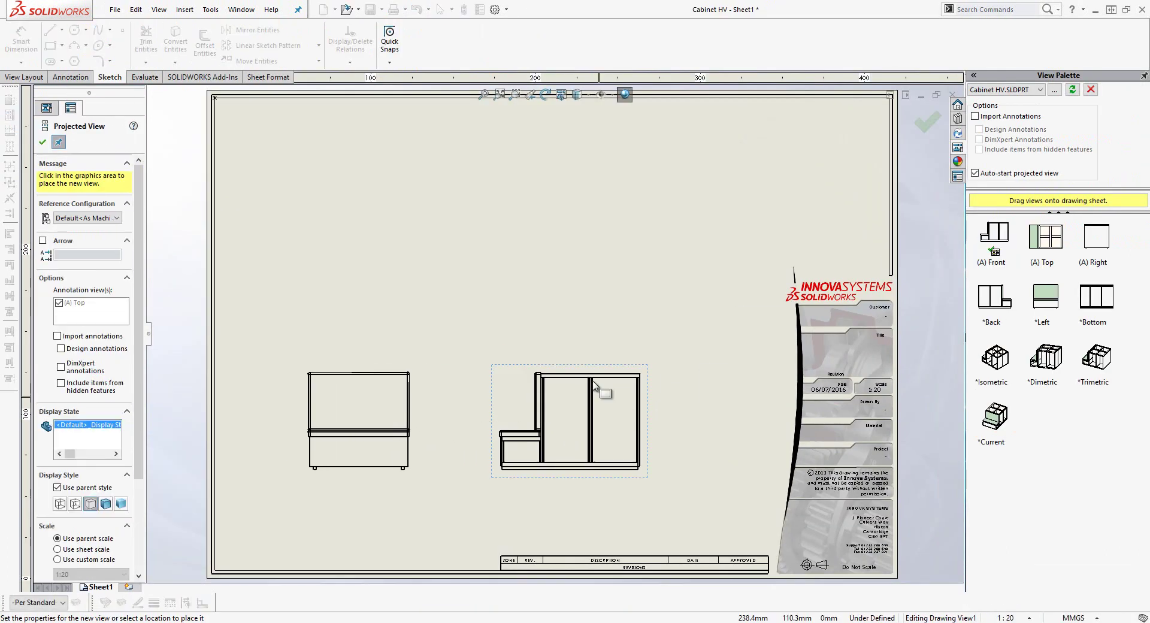
left_click(584, 266)
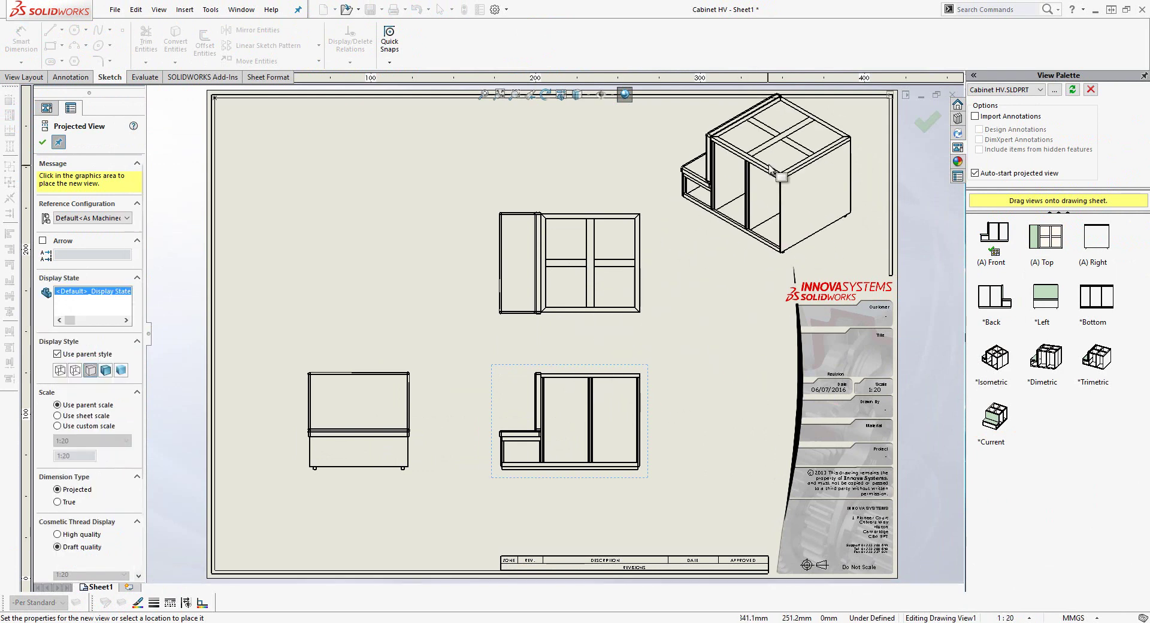
left_click(791, 181)
key("Escape")
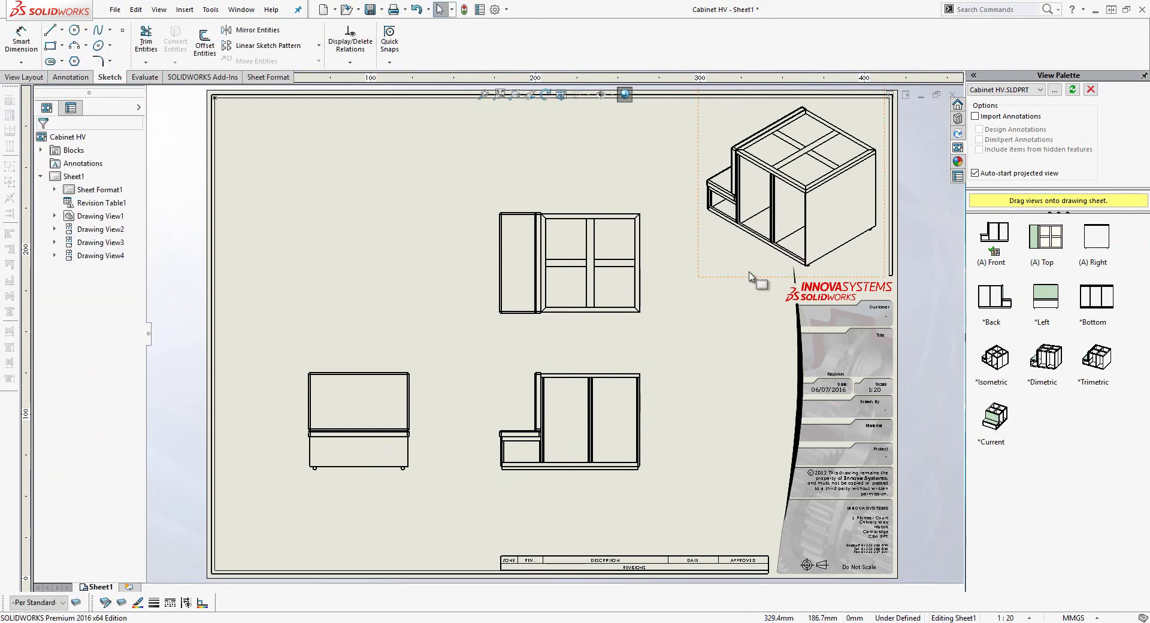
Step: Set the isometric drawing view's display style to Shaded With Edges
left_click(752, 262)
left_click(106, 348)
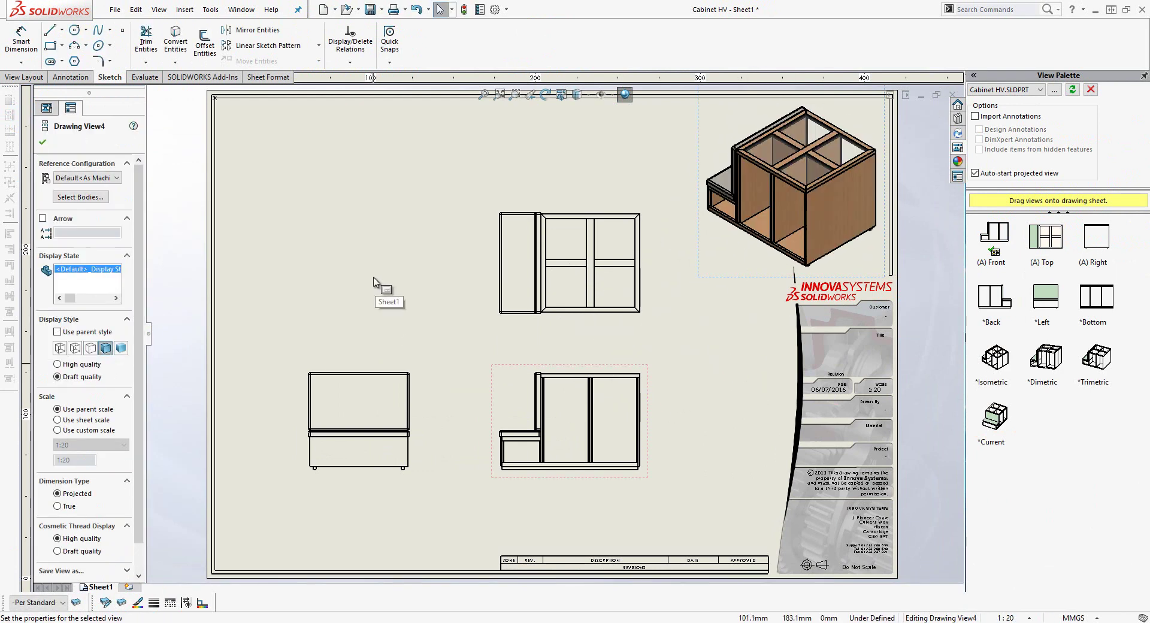
left_click(374, 281)
Step: Dimension the length of the cabinet's base below the front view and the small foot height at its seat end
key("s")
left_click(522, 432)
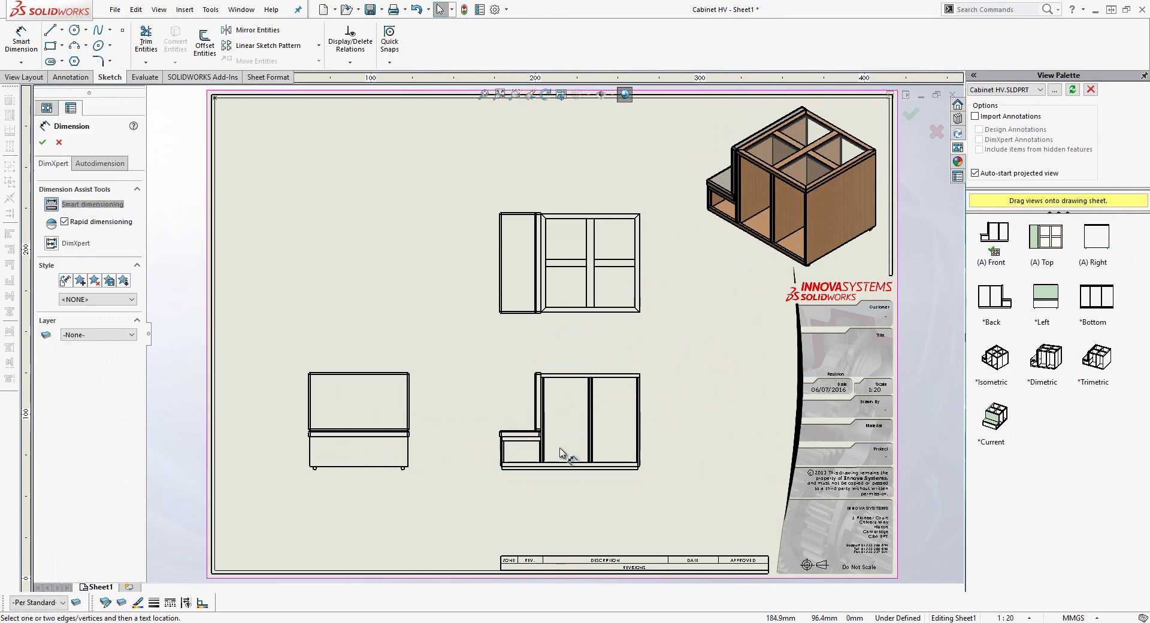
scroll(553, 473, "down", 2)
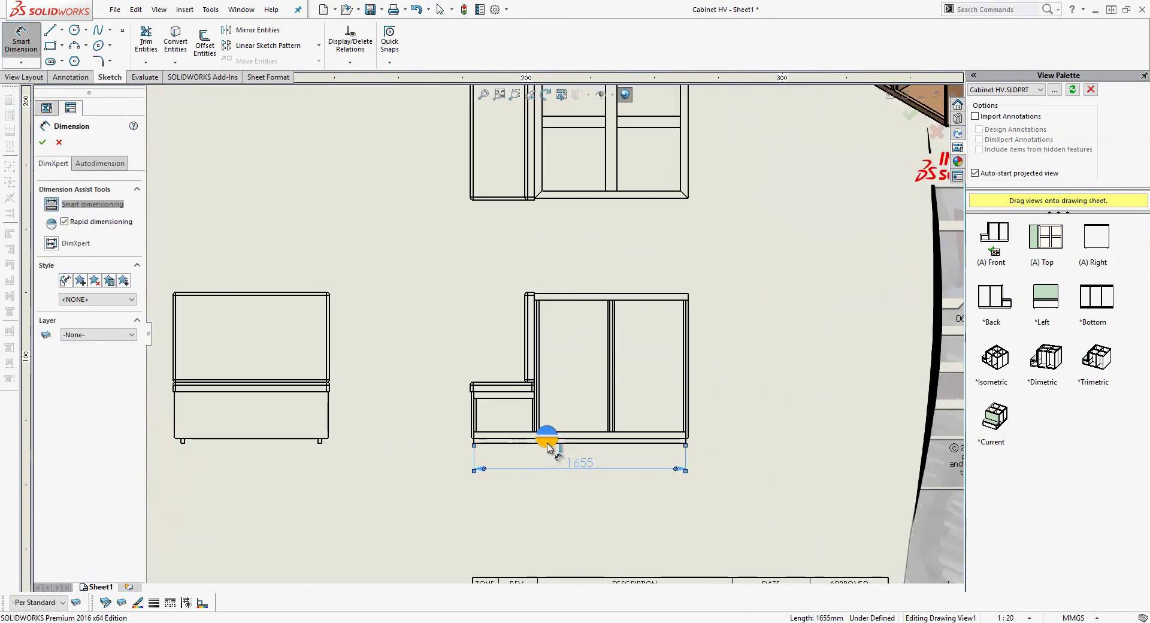
left_click(547, 443)
left_click(549, 449)
left_click(521, 439)
left_click(503, 443)
left_click(500, 453)
key("Escape")
Step: Create section view A-A with a vertical cutting line through the seat in the front view, and place it beside that view
scroll(473, 298, "up", 3)
scroll(473, 298, "down", 1)
left_click(556, 341)
left_click(646, 347)
left_click(671, 402)
left_click(536, 407)
left_click(626, 409)
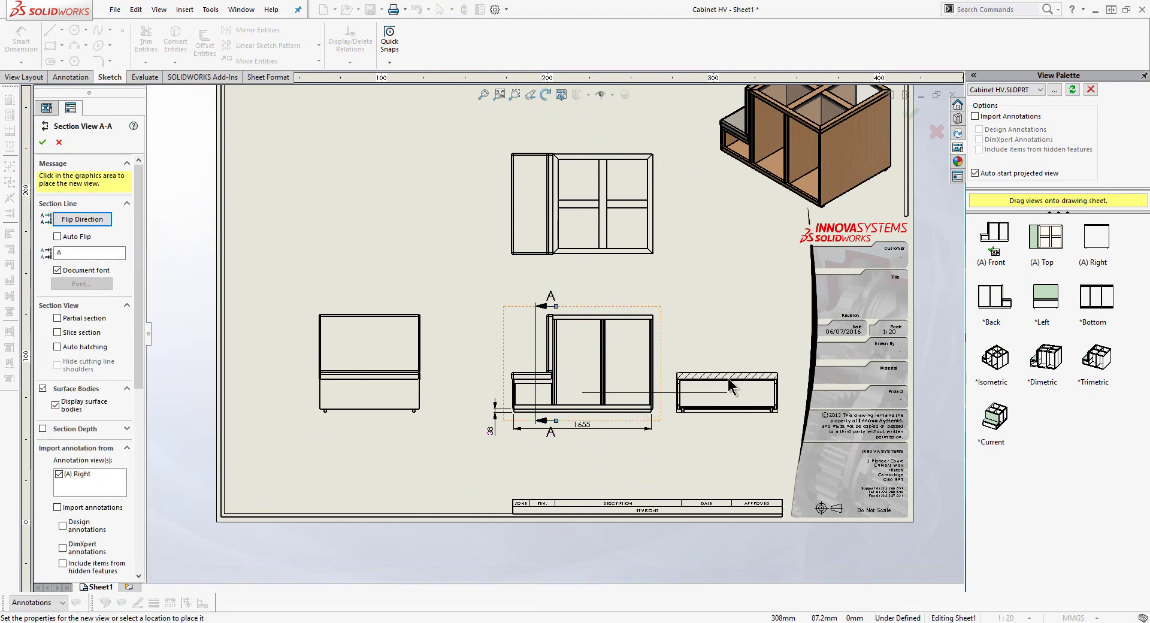
left_click(726, 429)
Step: Create circular detail view B around the lower corner and foot near the B label side of section A-A, placed above the section
scroll(698, 416, "down", 5)
left_click(698, 413)
left_click(770, 436)
left_click(848, 295)
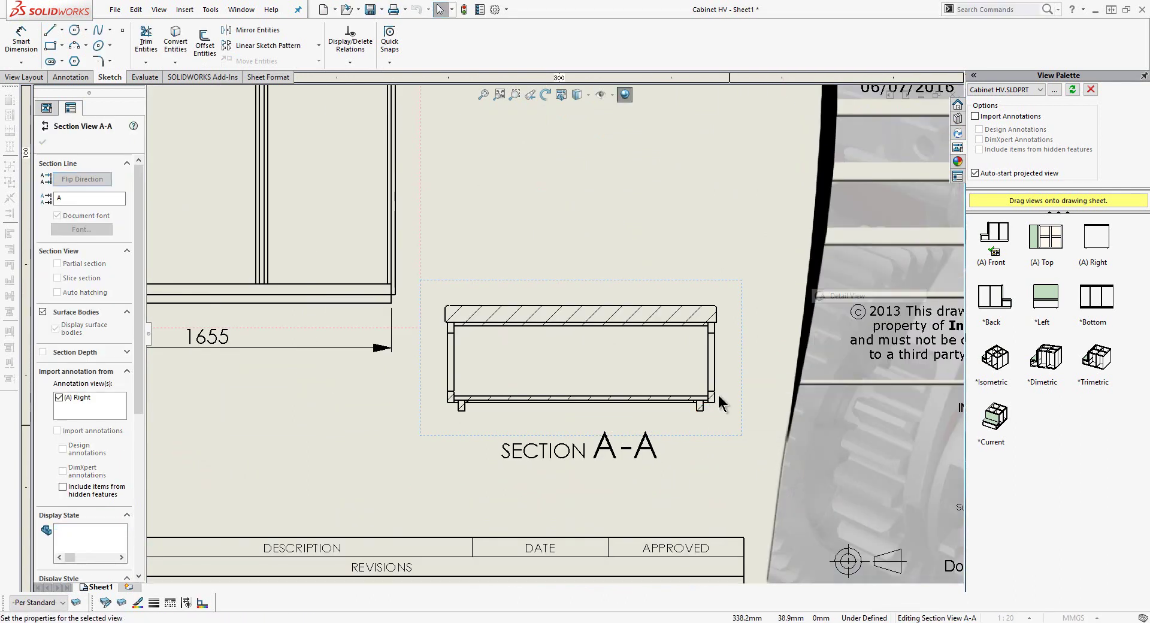
left_click(699, 388)
left_click(724, 413)
left_click(652, 210)
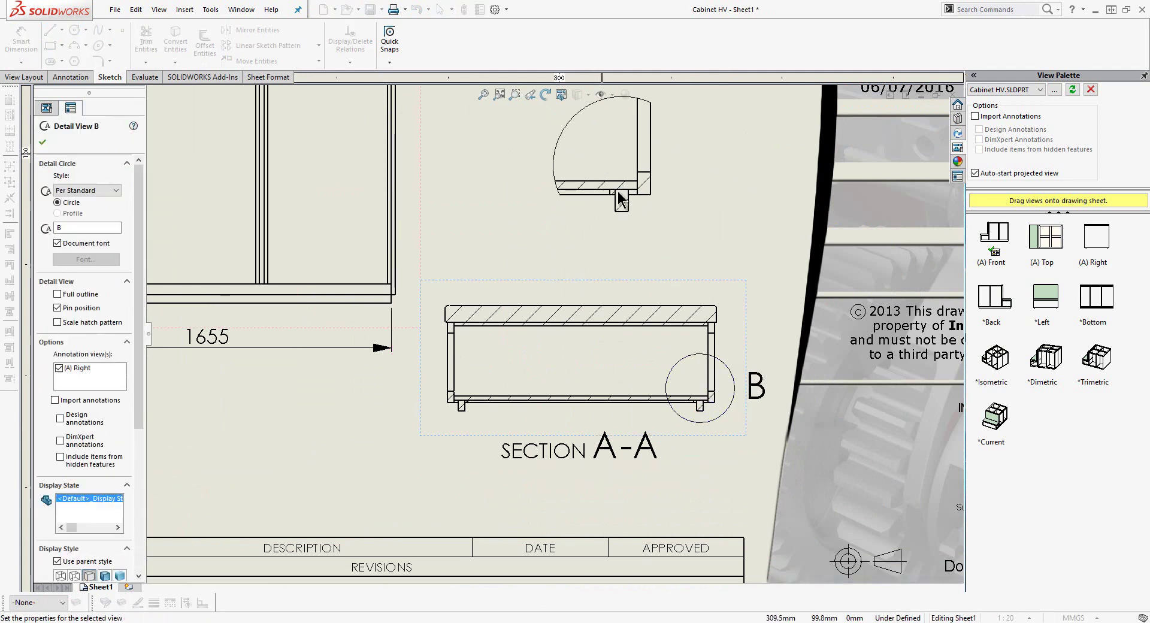
Step: Dimension the height of the hatched lower corner section in detail view B, placing the dimension beside the view
scroll(617, 251, "up", 4)
scroll(609, 222, "down", 2)
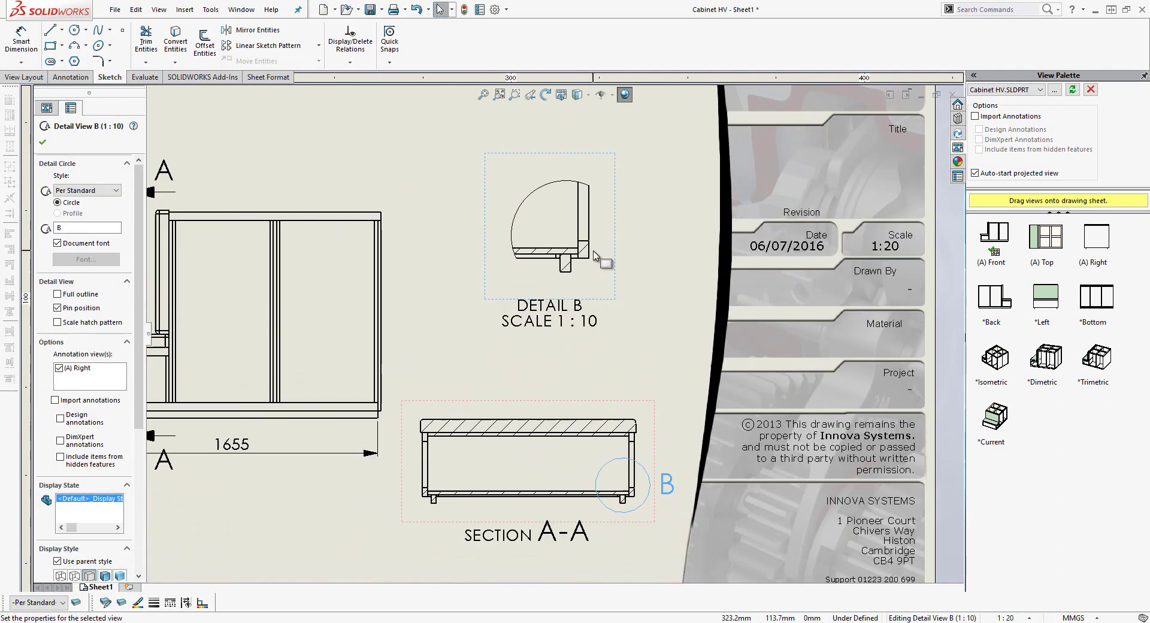
key("Escape")
right_click_drag(593, 253, 674, 254)
left_click(584, 241)
left_click(582, 258)
left_click(584, 263)
key("Escape")
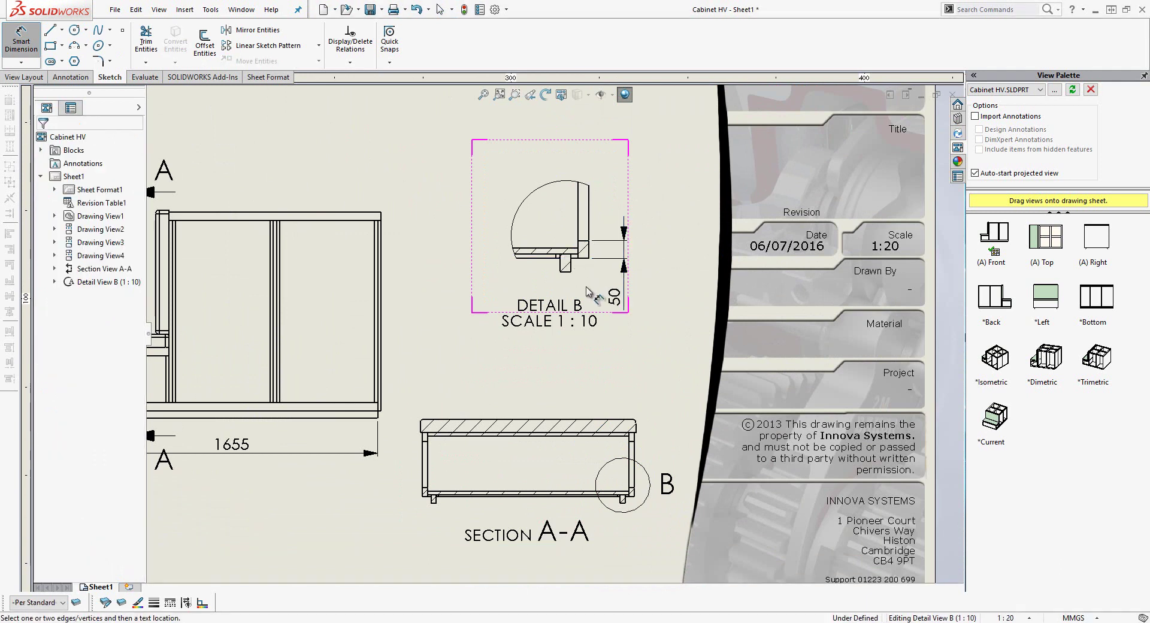
key("f")
key("Escape")
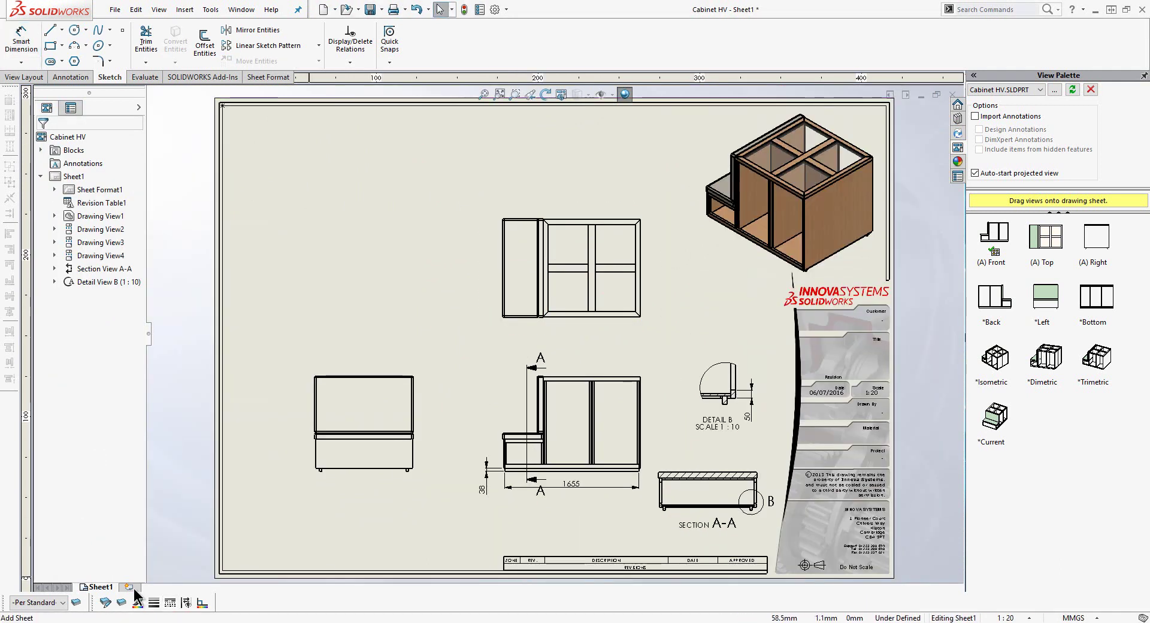
Step: Add a second drawing sheet and place a front view limited to the seat cushion body
left_click(130, 587)
left_click_drag(997, 238, 436, 409)
left_click(84, 197)
left_click(415, 396)
left_click(8, 139)
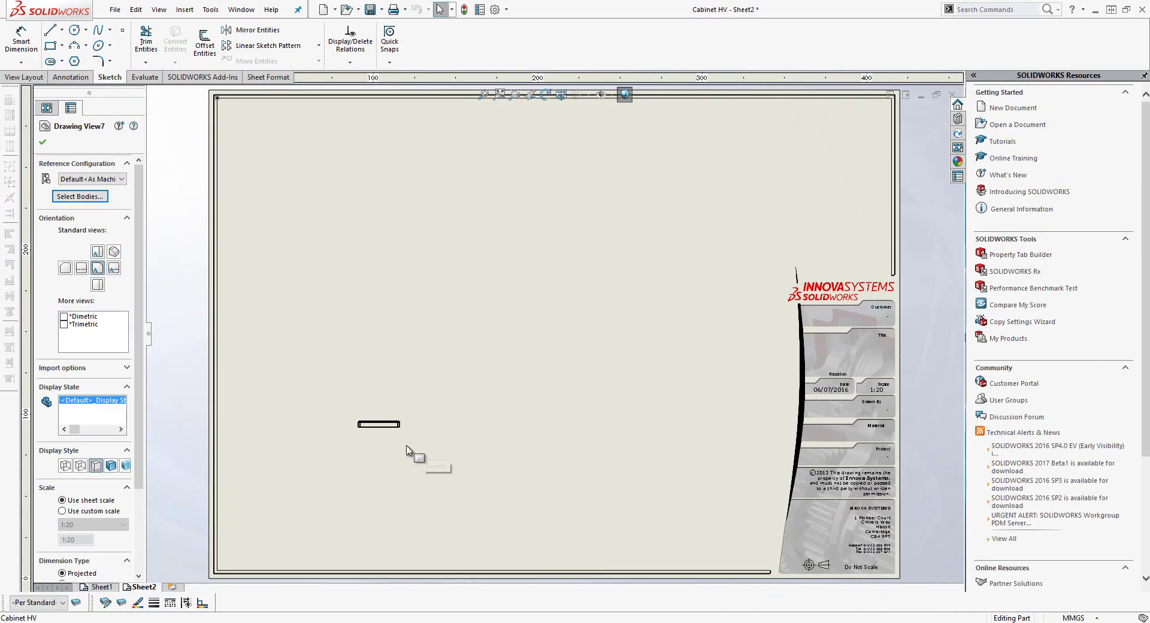
Step: Project a view above the cushion's front view, another beside it, and an isometric view diagonally from it
left_click(464, 402)
left_click(378, 262)
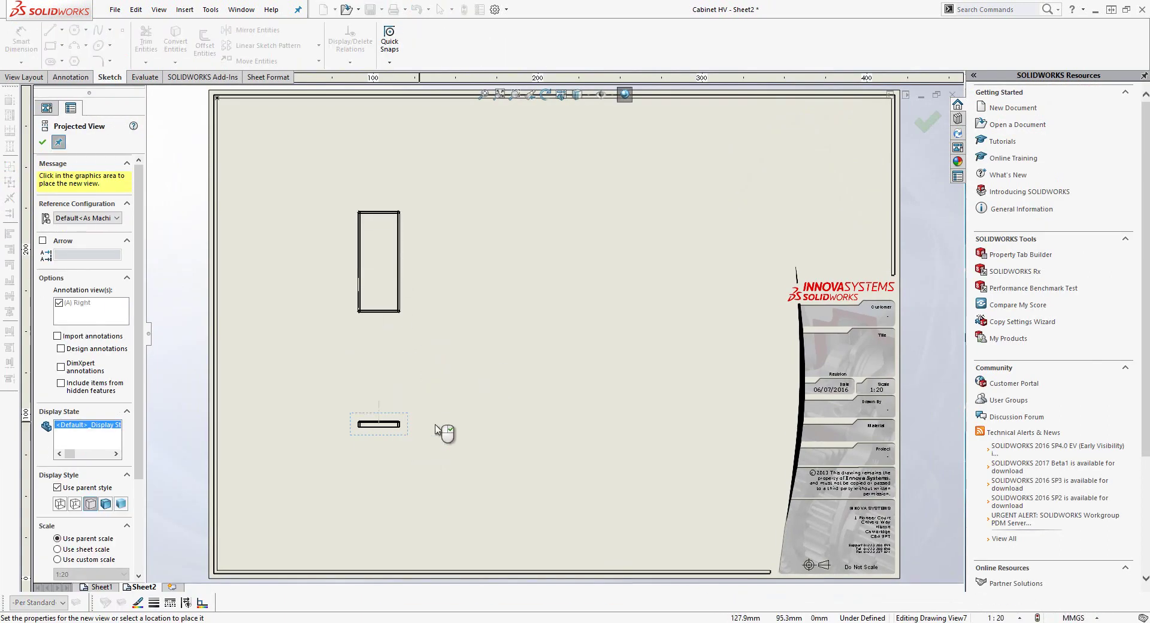
left_click(509, 424)
left_click(540, 289)
Step: Dimension the cushion's length below its projected side view
scroll(498, 407, "down", 3)
right_click(503, 414)
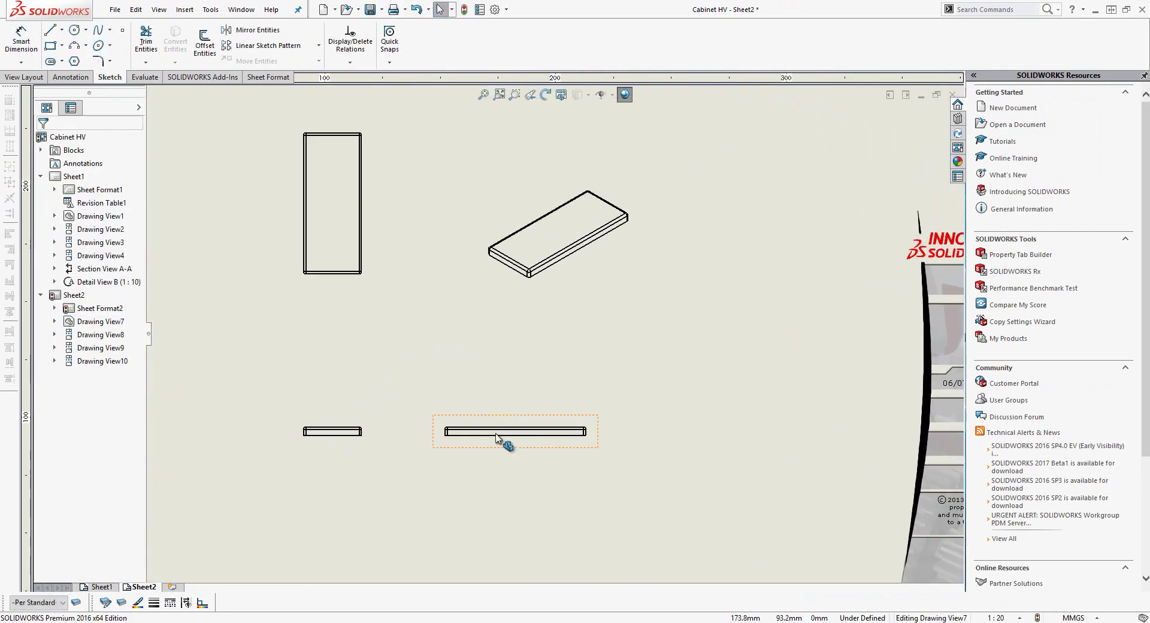
key("s")
left_click(525, 447)
left_click(509, 433)
left_click(513, 462)
key("Escape")
key("f")
Step: Set a custom scale for the cushion's front view
left_click(387, 425)
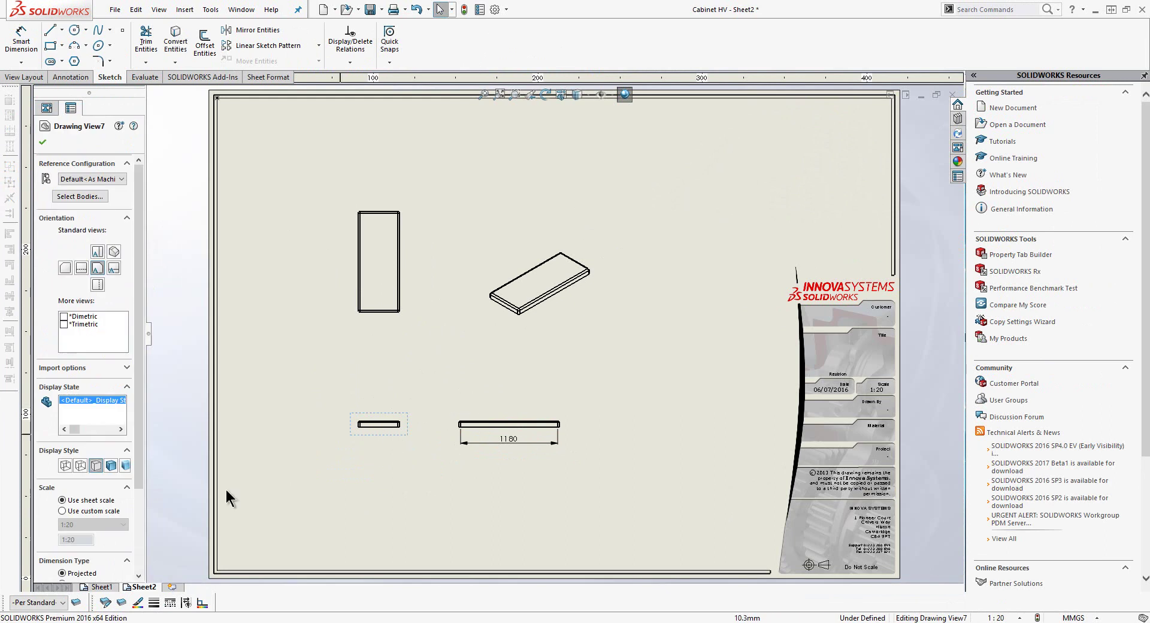
left_click(81, 523)
left_click(84, 568)
Step: Add a third sheet and place an isometric view of the whole cabinet on its lower half
left_click(172, 587)
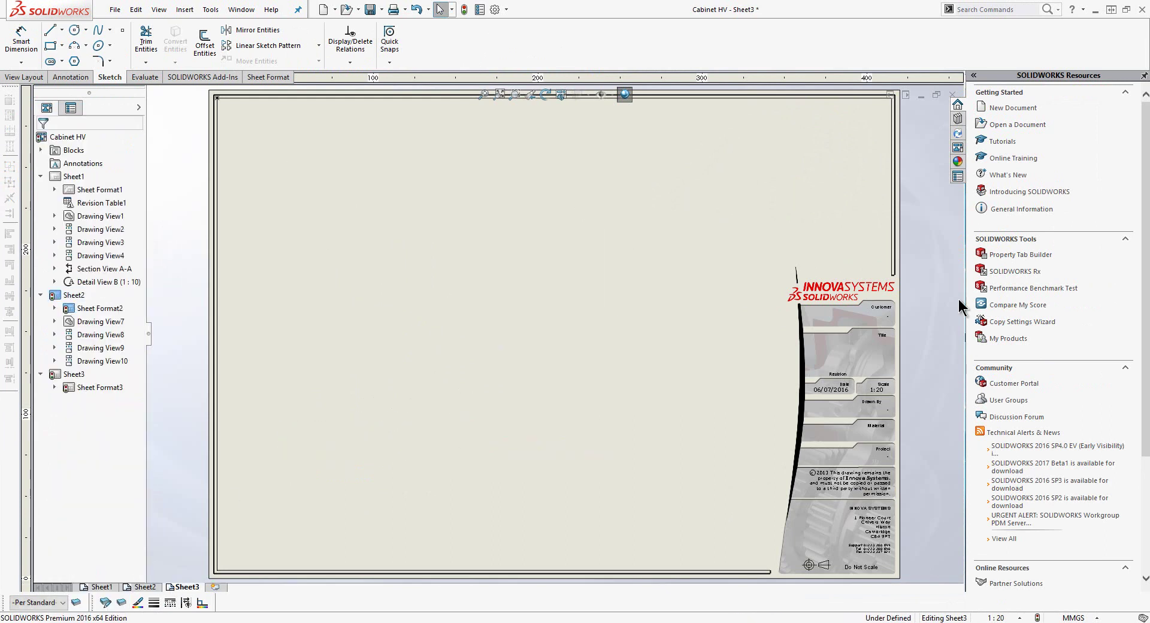
left_click(957, 147)
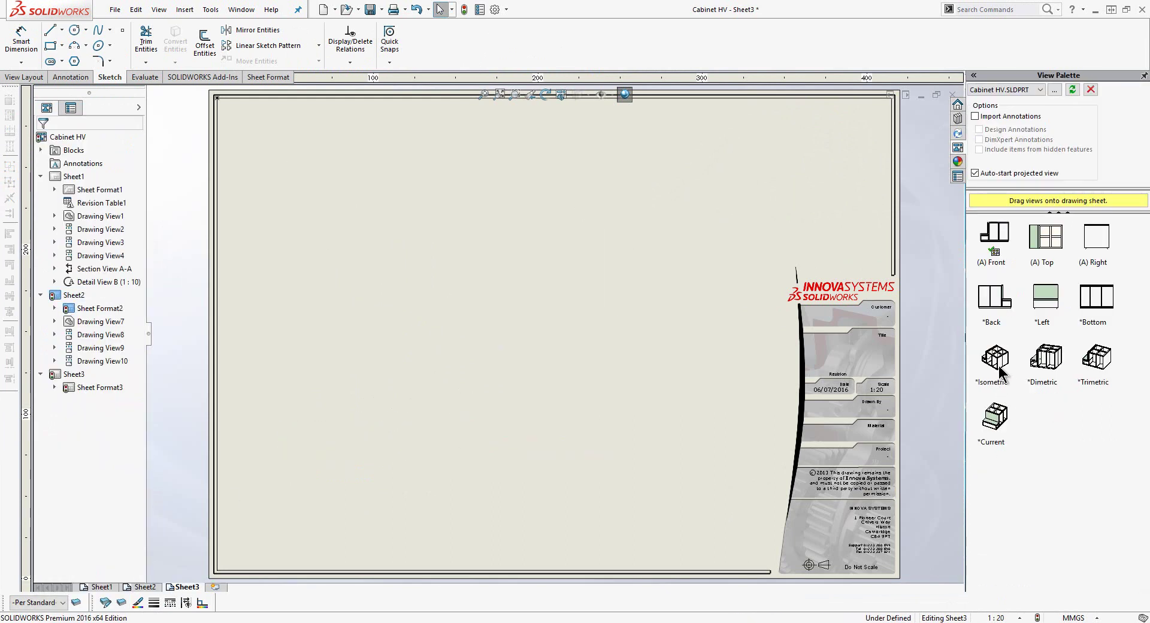
mouse_move(997, 366)
left_mouse_down()
mouse_move(713, 404)
mouse_move(358, 418)
left_mouse_up()
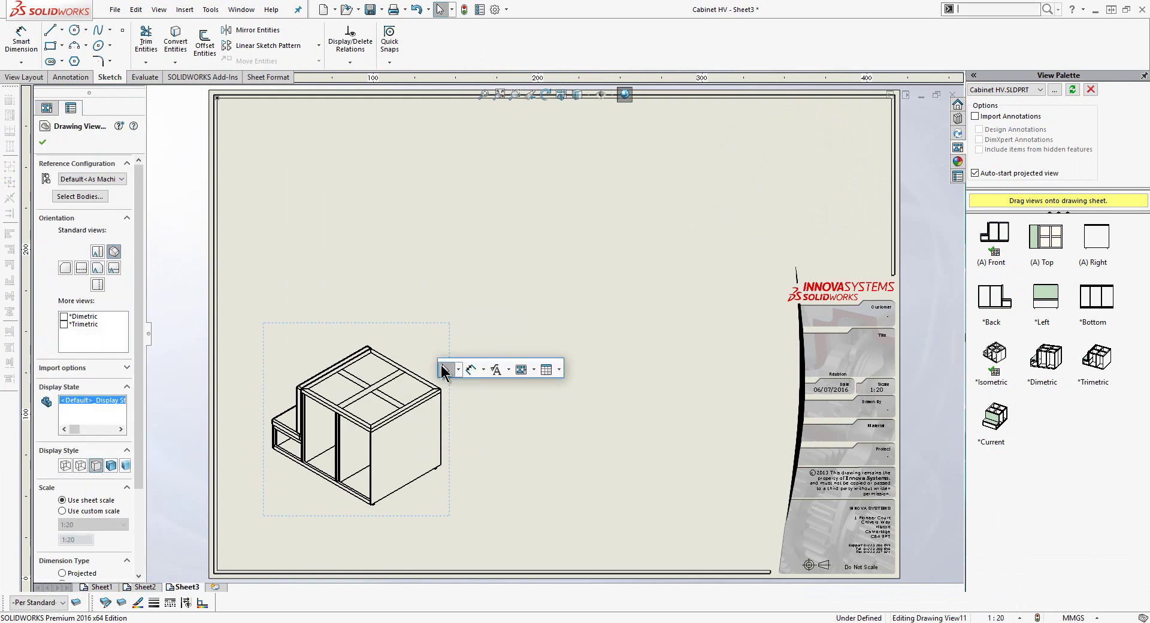
Step: Insert a weldment cut list for the isometric view using the cut list template, placed along the sheet's upper border
left_click(533, 370)
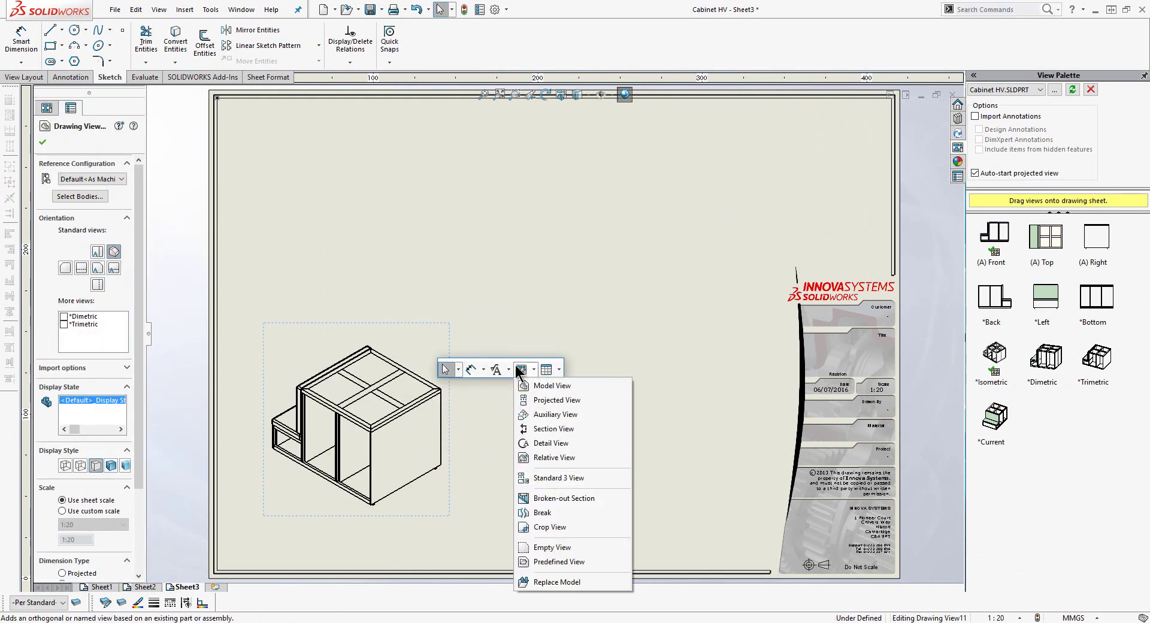
left_click(508, 369)
mouse_move(527, 376)
left_click(652, 439)
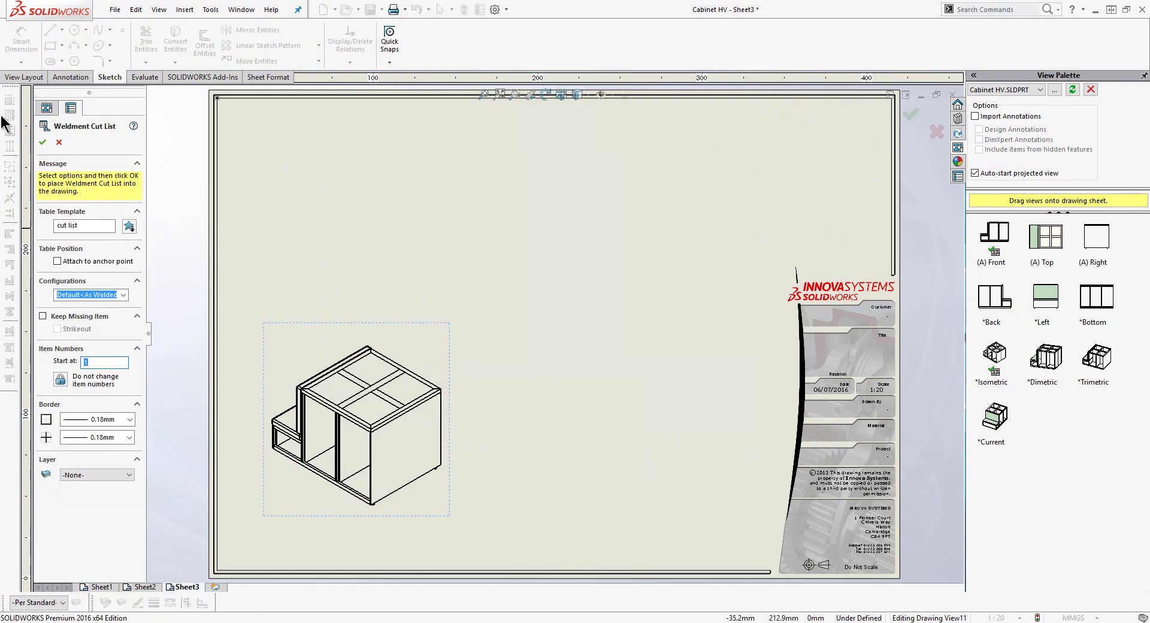
left_click(42, 142)
left_click(368, 102)
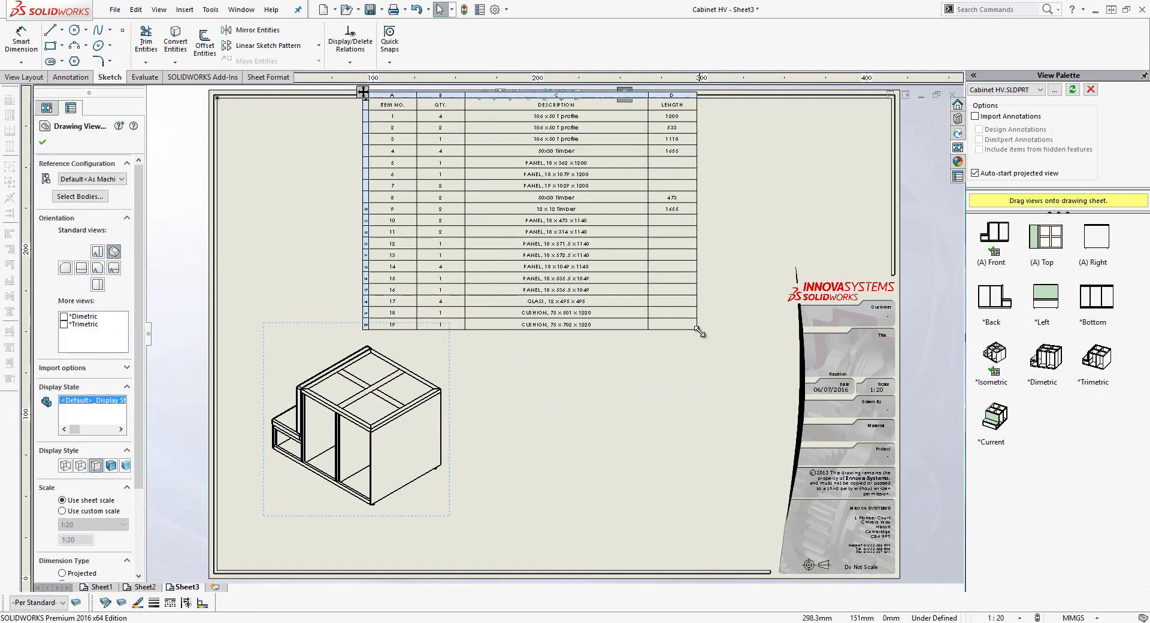
Step: Add a MATERIAL property column after LENGTH in the cut list and shrink the table to clear the title block
left_click(671, 95)
right_click(675, 95)
mouse_move(707, 192)
left_click(880, 192)
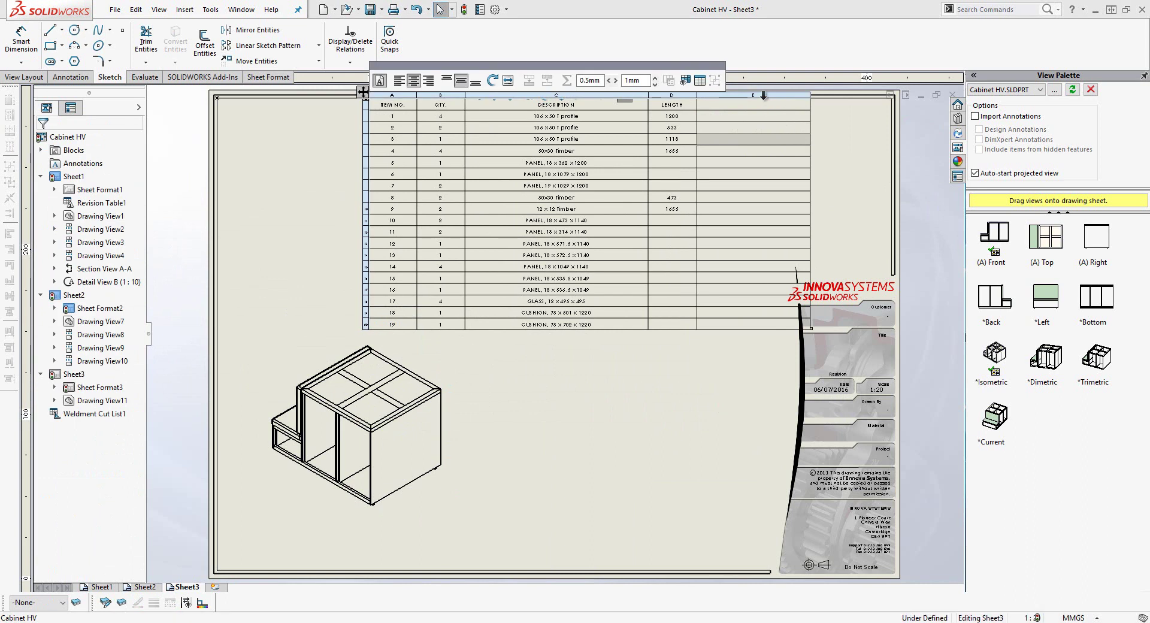
left_click(762, 96)
left_click(63, 224)
left_click(92, 252)
left_click(91, 308)
left_click(314, 306)
left_click_drag(811, 328, 761, 274)
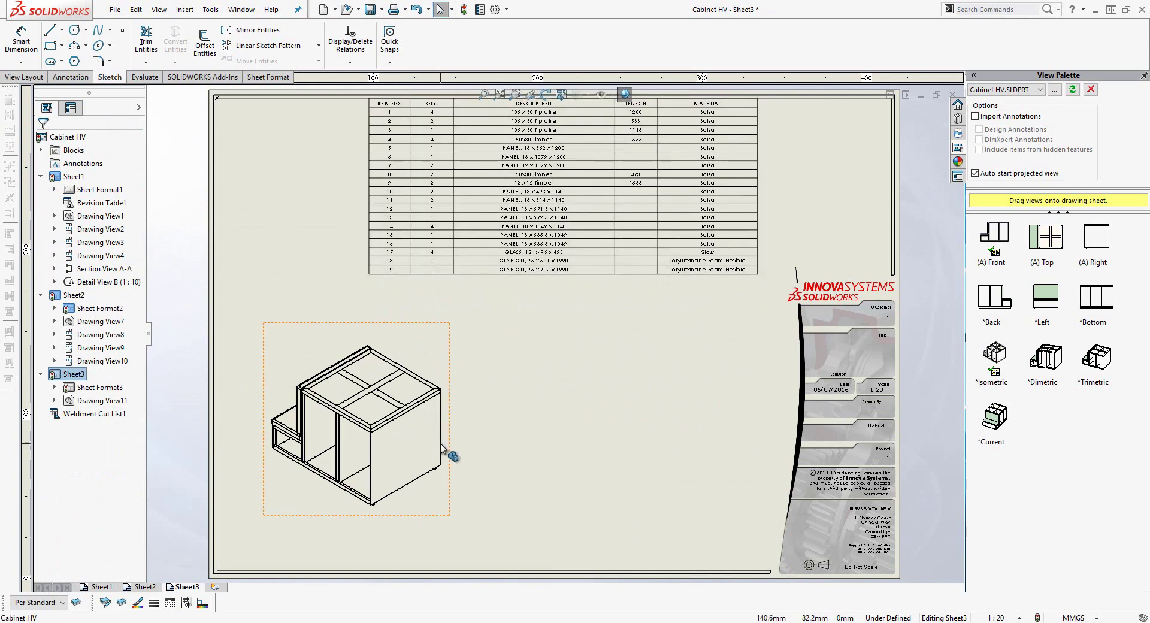
Step: Move the isometric view to below the middle of the cut list and add automatic balloons to it
left_click_drag(449, 453, 490, 456)
right_click(530, 510)
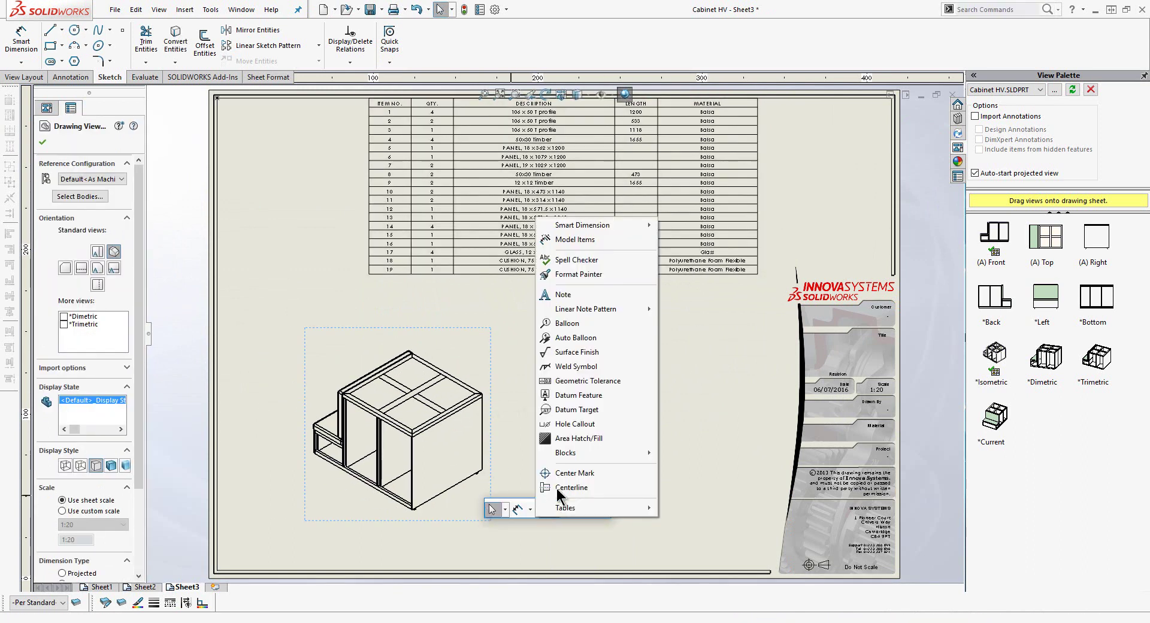
left_click(569, 337)
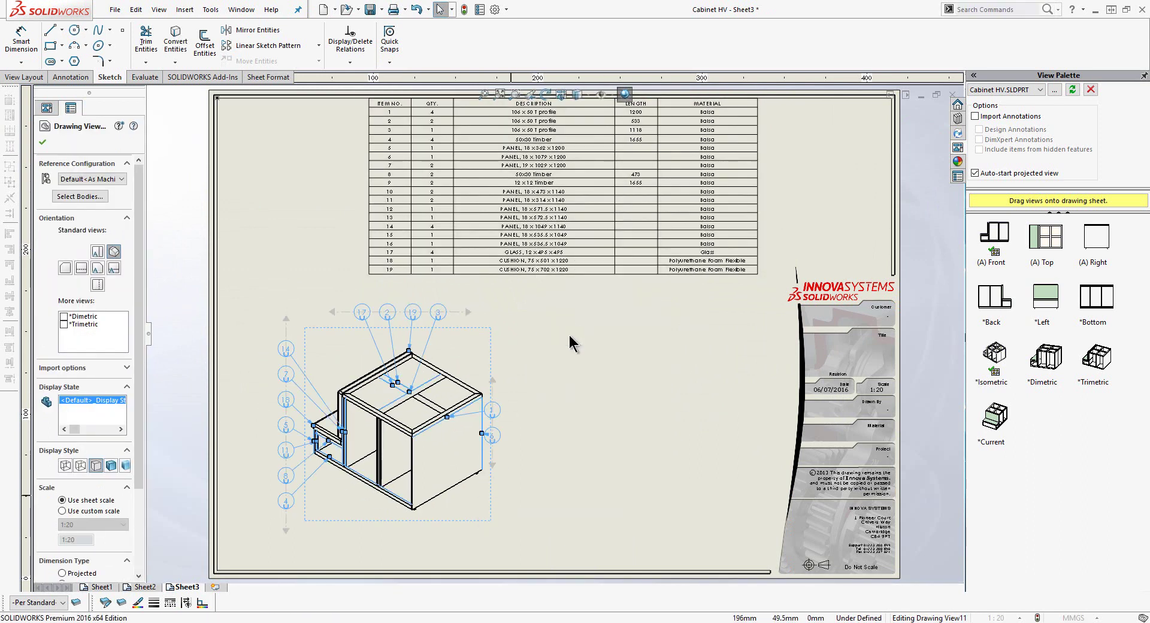
left_click(610, 395)
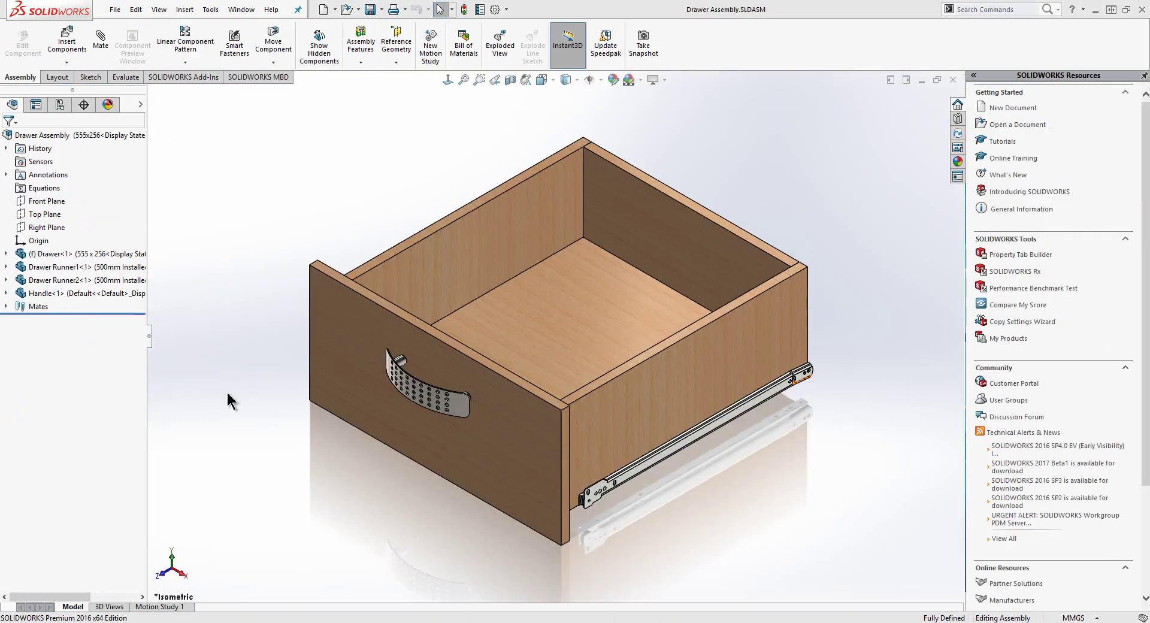
Step: In the Drawer Assembly file, review each configuration in turn from 485x256 through 555x256
left_click(61, 109)
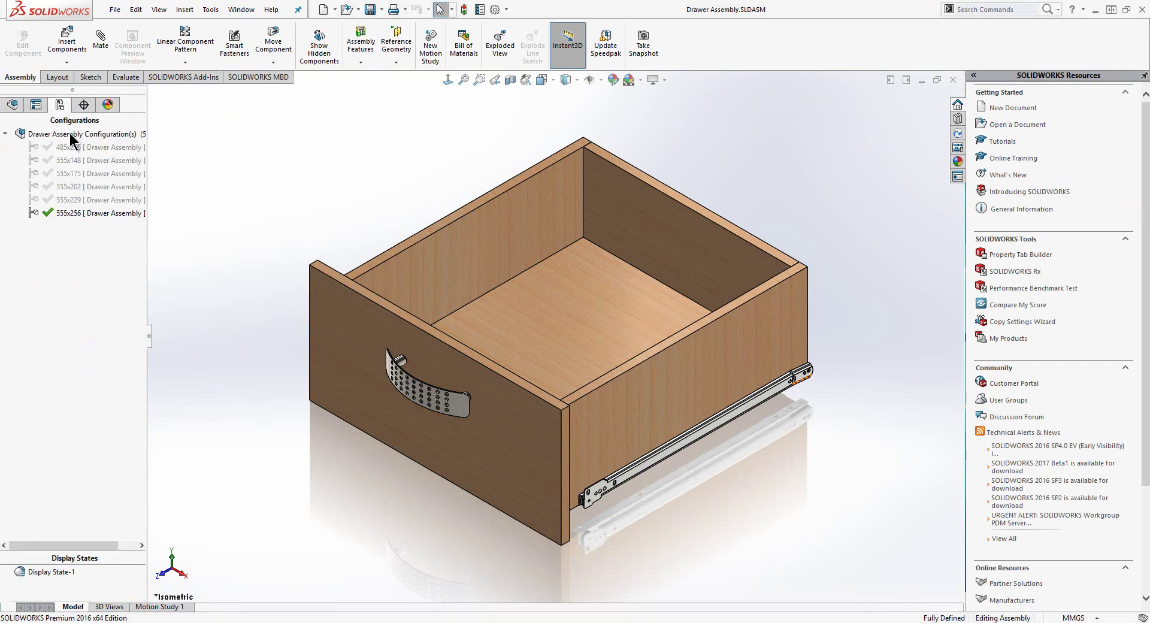
double_click(71, 147)
double_click(73, 161)
double_click(72, 173)
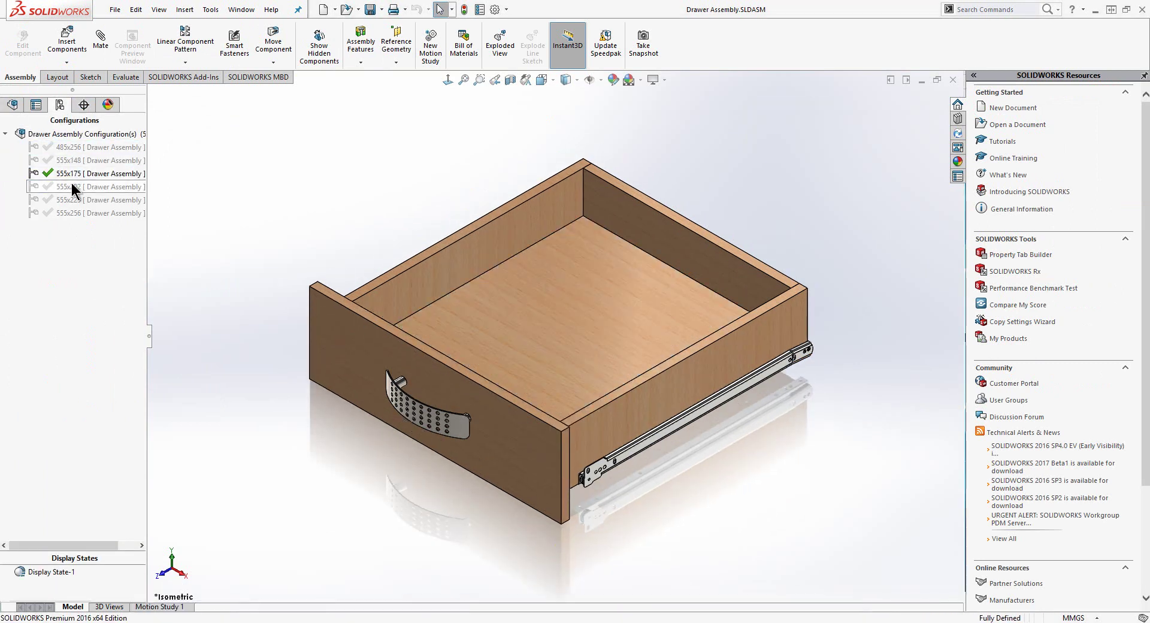
double_click(73, 188)
double_click(70, 200)
double_click(67, 209)
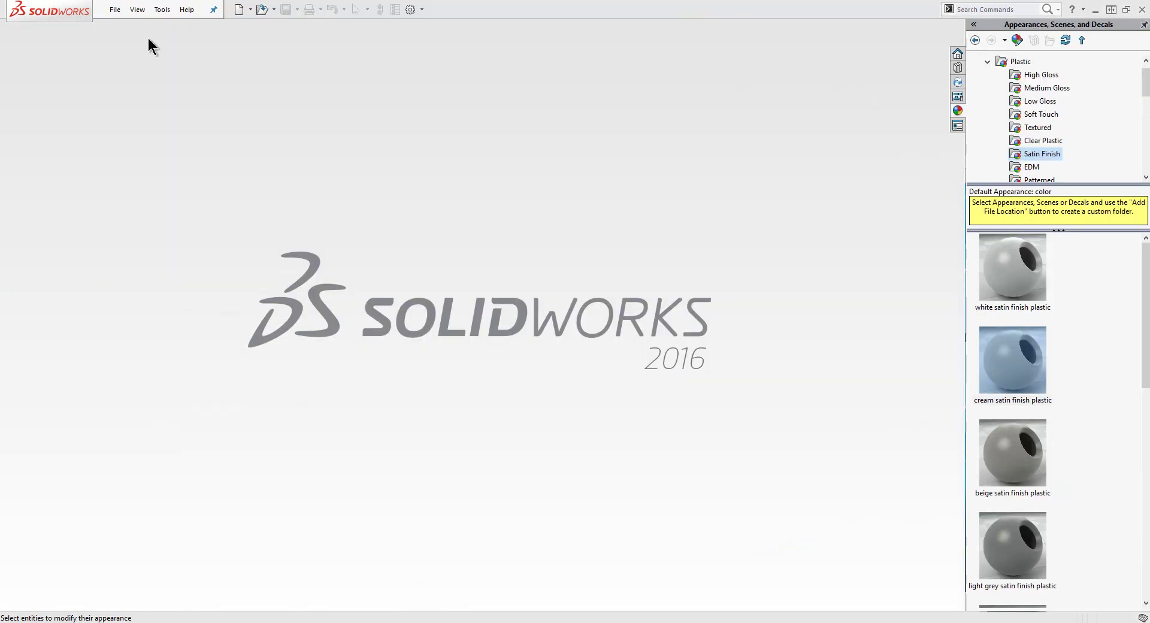
Step: Create a new assembly document from the Innova Systems assembly template
left_click(115, 9)
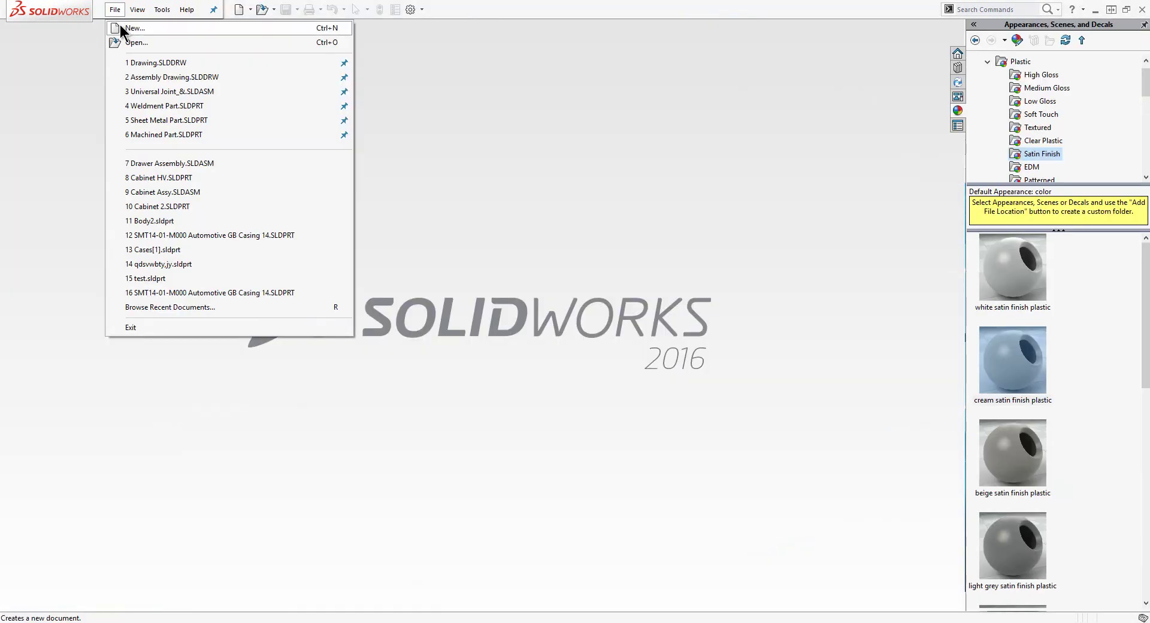
left_click(120, 23)
left_click(126, 203)
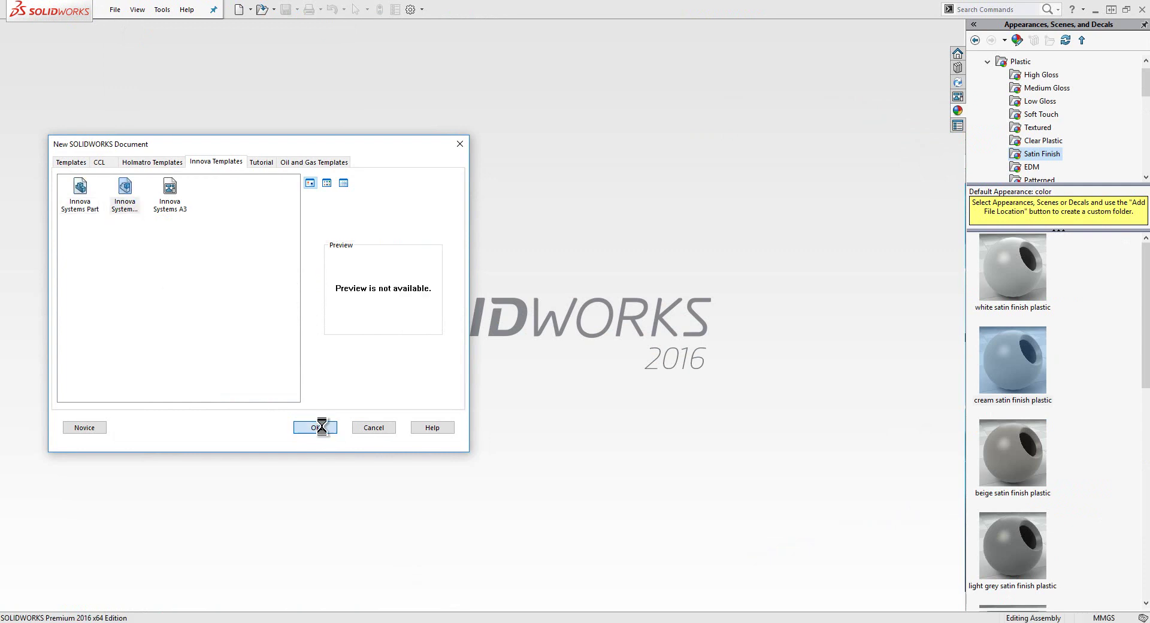
left_click(315, 426)
Step: Insert the Cabinet HV part as the first component, located at the assembly origin
left_click(67, 356)
left_click(599, 249)
left_click(835, 568)
left_click(8, 139)
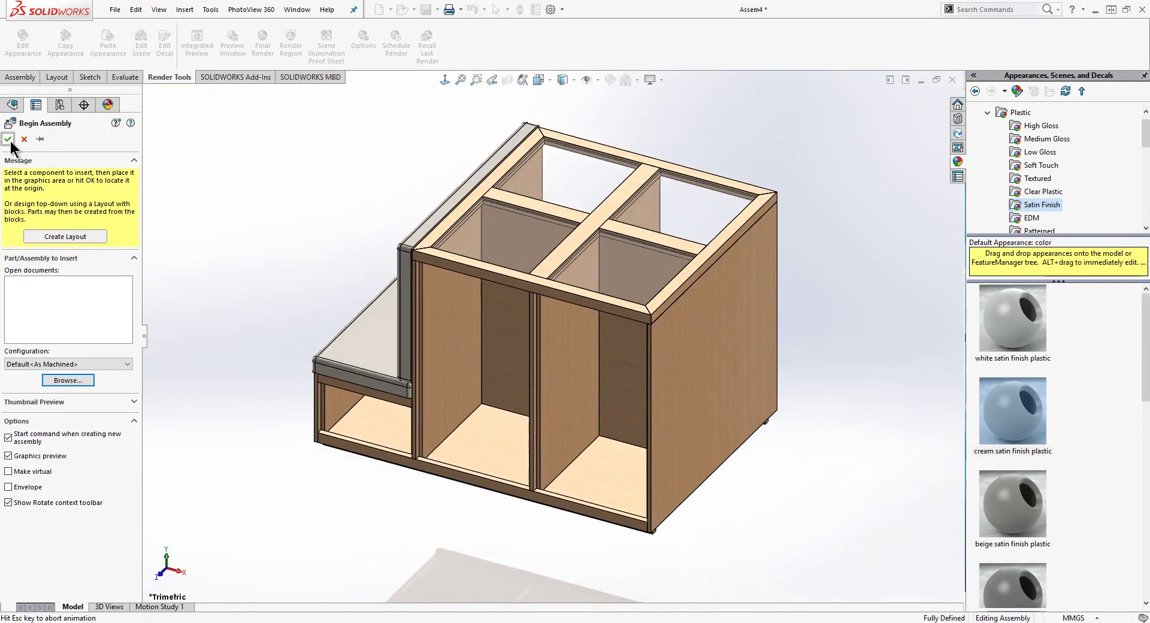
Step: Insert Drawer Assembly.SLDASM in its 555x256 configuration and place it freely beside the cabinet's seat
key("s")
left_click(229, 244)
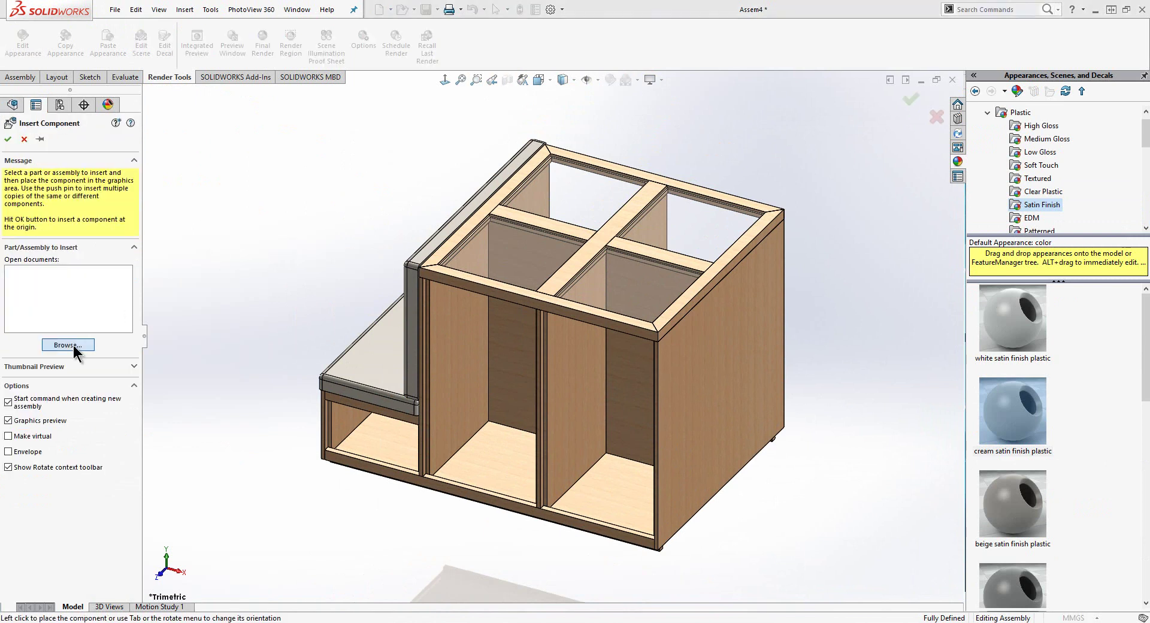
left_click(72, 345)
left_click(908, 534)
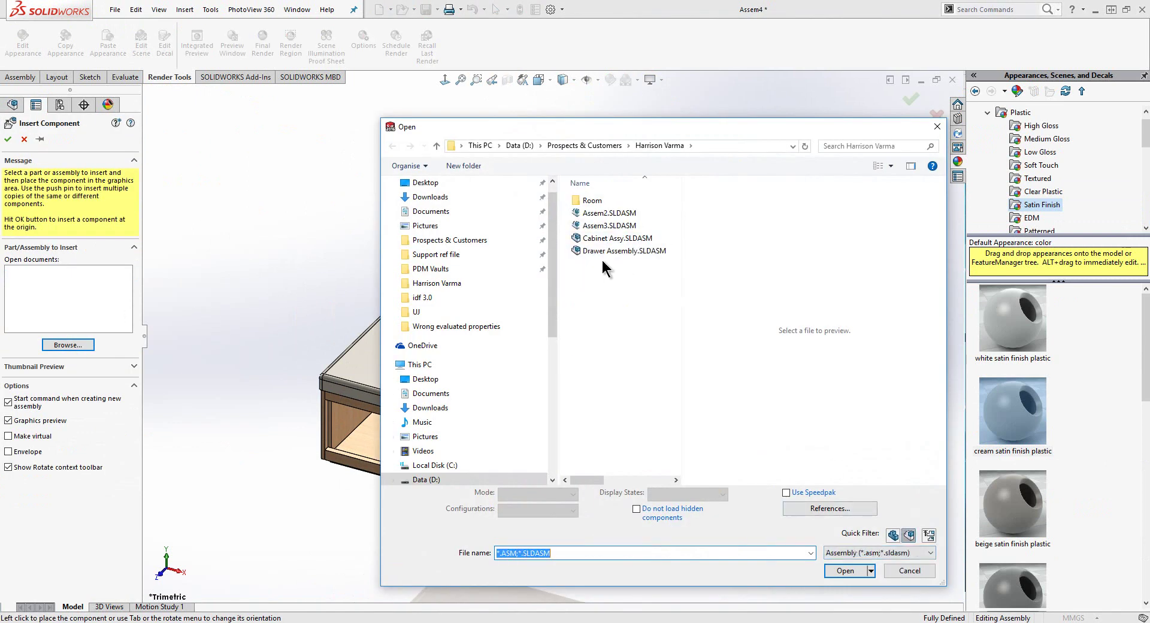
left_click(623, 250)
key("Return")
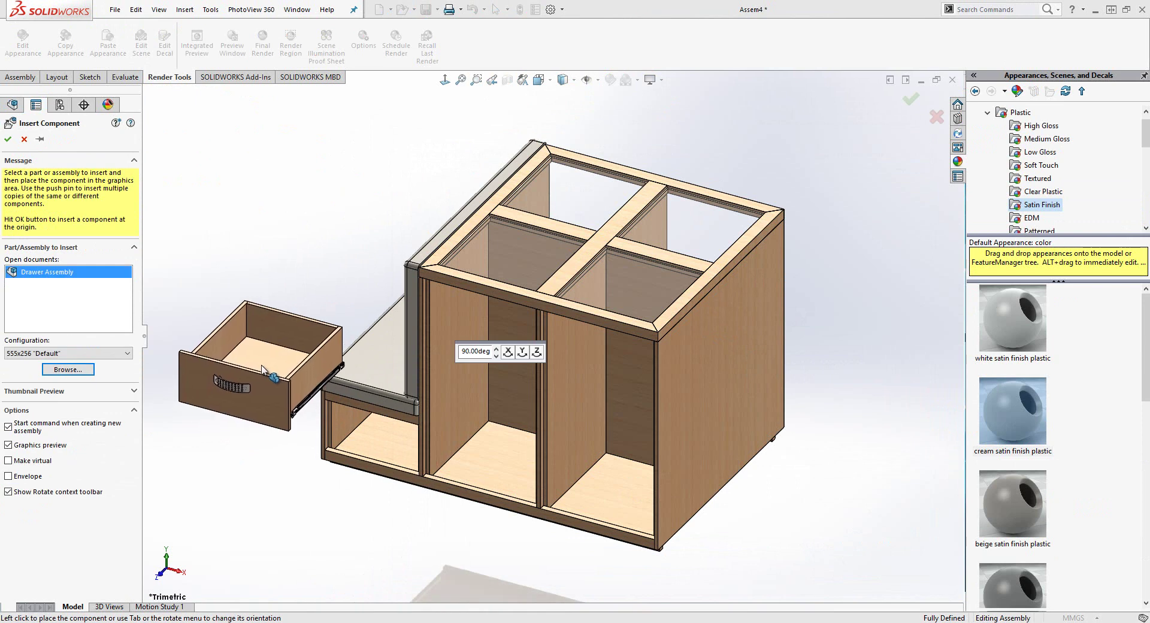
left_click(263, 372)
Step: Mate the drawer's front face coincident with the front face of the cabinet frame
left_click(263, 373)
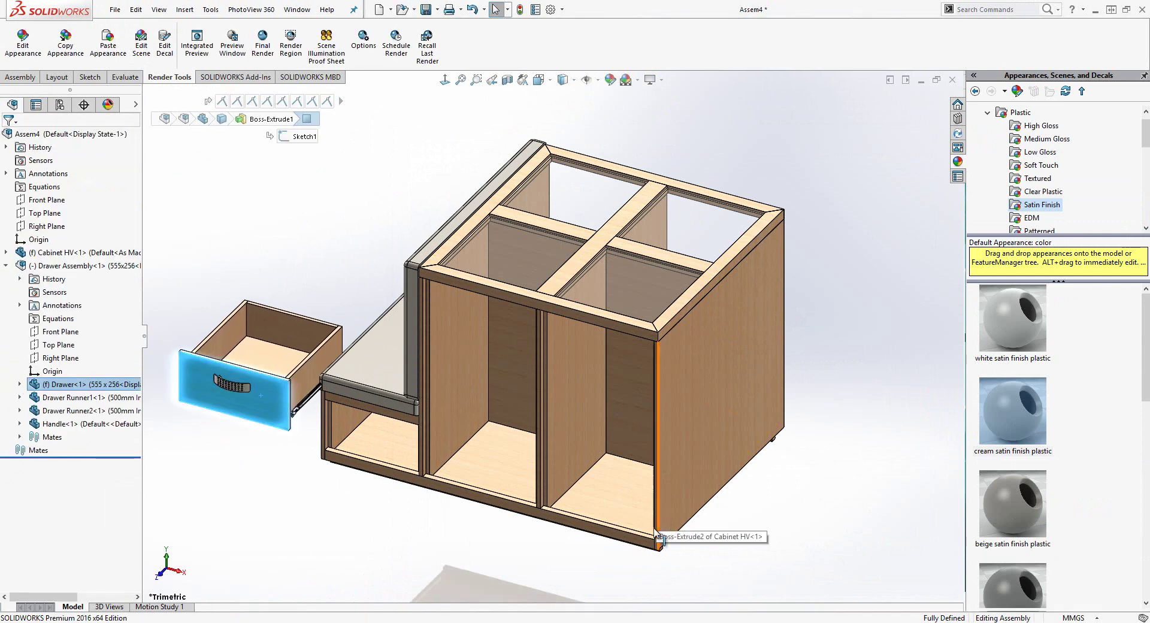
scroll(656, 539, "down", 2)
left_click(652, 525, "ctrl")
left_click(695, 513)
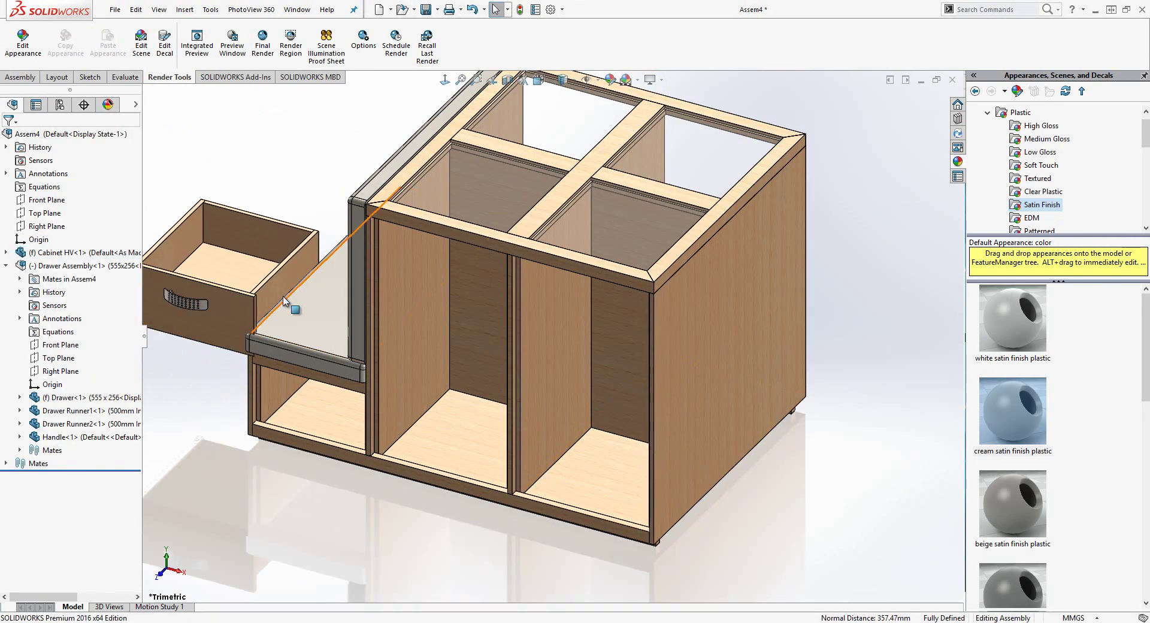
Step: Centre the drawer between the side panels of the cabinet's end compartment with a width mate
left_click(283, 299)
left_click(548, 339, "ctrl")
scroll(503, 317, "up", 3)
middle_click_drag(513, 472, 586, 442)
left_click(437, 379, "ctrl")
left_click(678, 279, "ctrl")
left_click(695, 289)
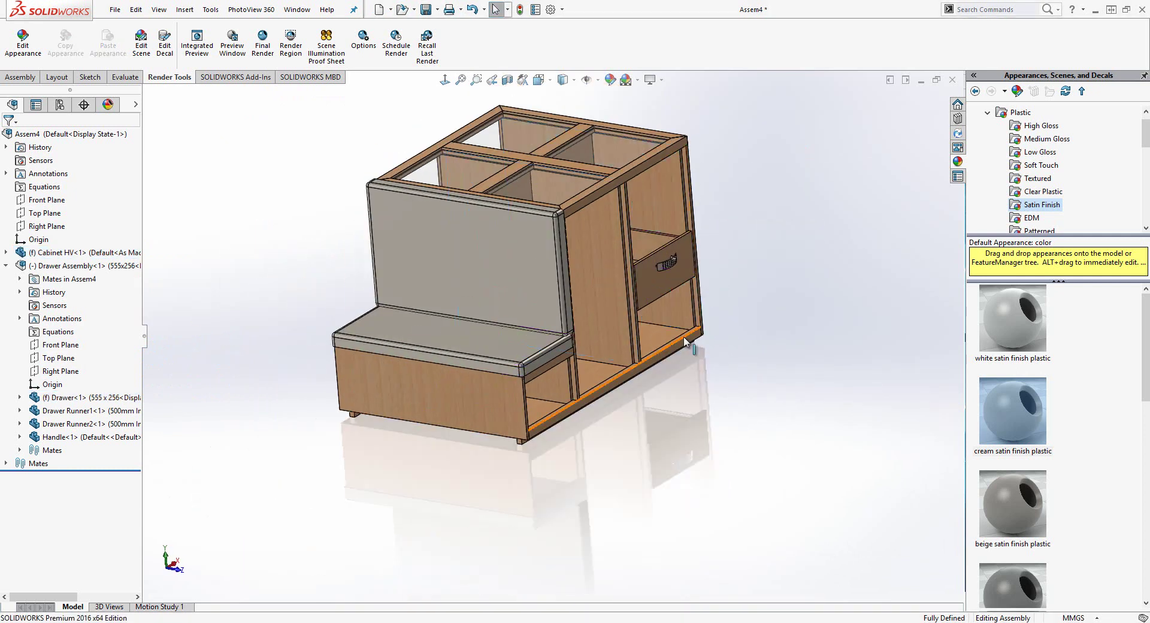
Step: Add a 5 mm distance mate between the drawer front's underside and the top face of the cabinet's bottom rail
scroll(670, 317, "down", 3)
middle_click_drag(696, 359, 461, 497)
scroll(669, 311, "down", 4)
left_click(652, 304)
scroll(457, 396, "up", 3)
scroll(449, 415, "down", 3)
left_click(408, 482, "ctrl")
left_click(499, 467)
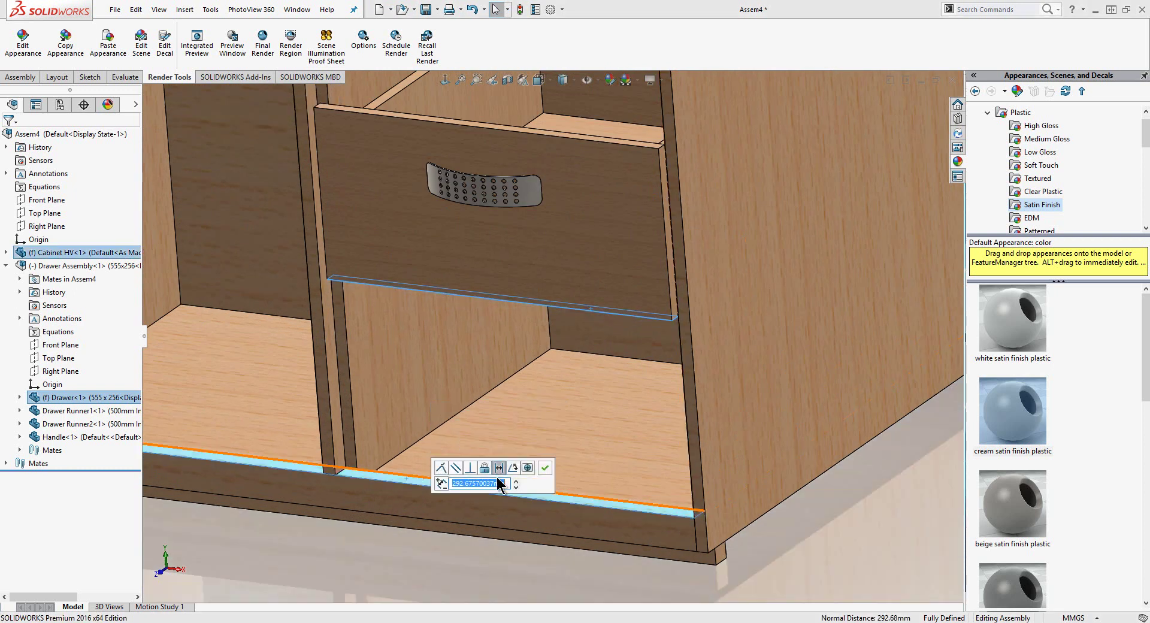
type("5.00mm")
left_click(545, 467)
key("ctrl+7")
Step: Copy the drawer with its mates, repeating the coincident and width references and spacing it 5 mm above the first drawer's front
right_click(90, 266)
left_click(138, 483)
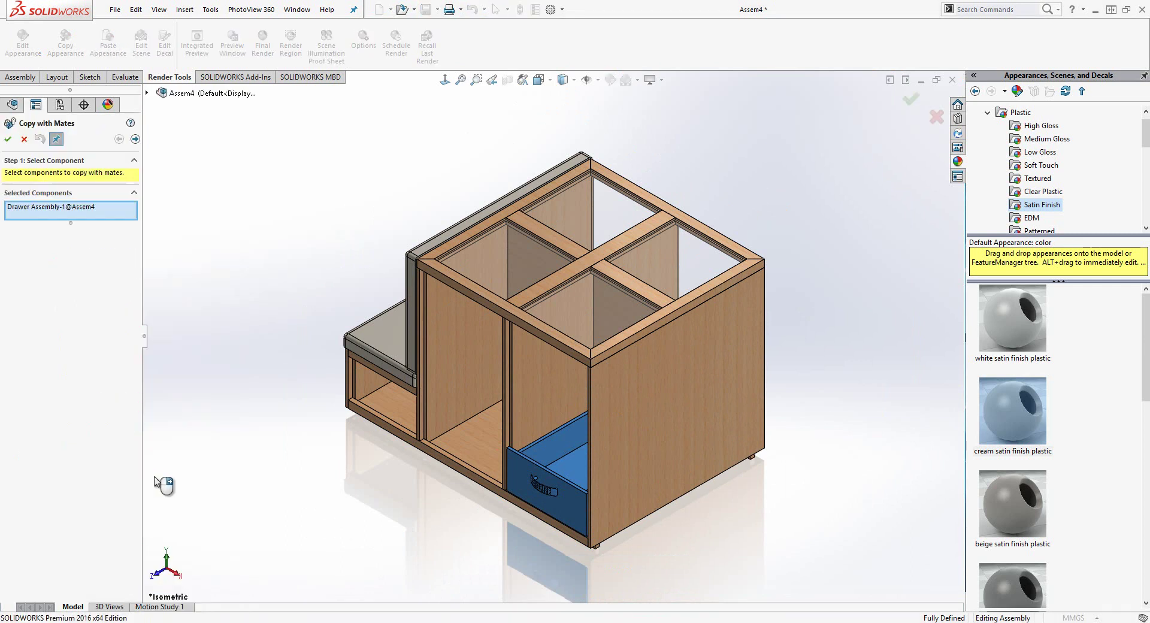
left_click(136, 139)
left_click(27, 247)
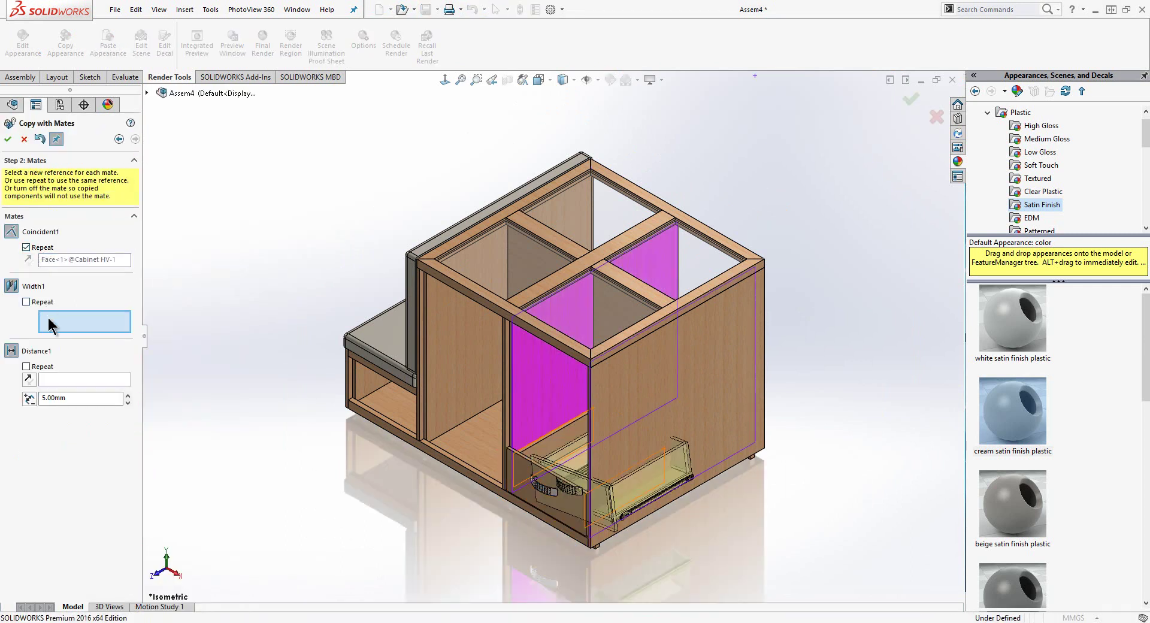
left_click(27, 301)
scroll(563, 476, "down", 3)
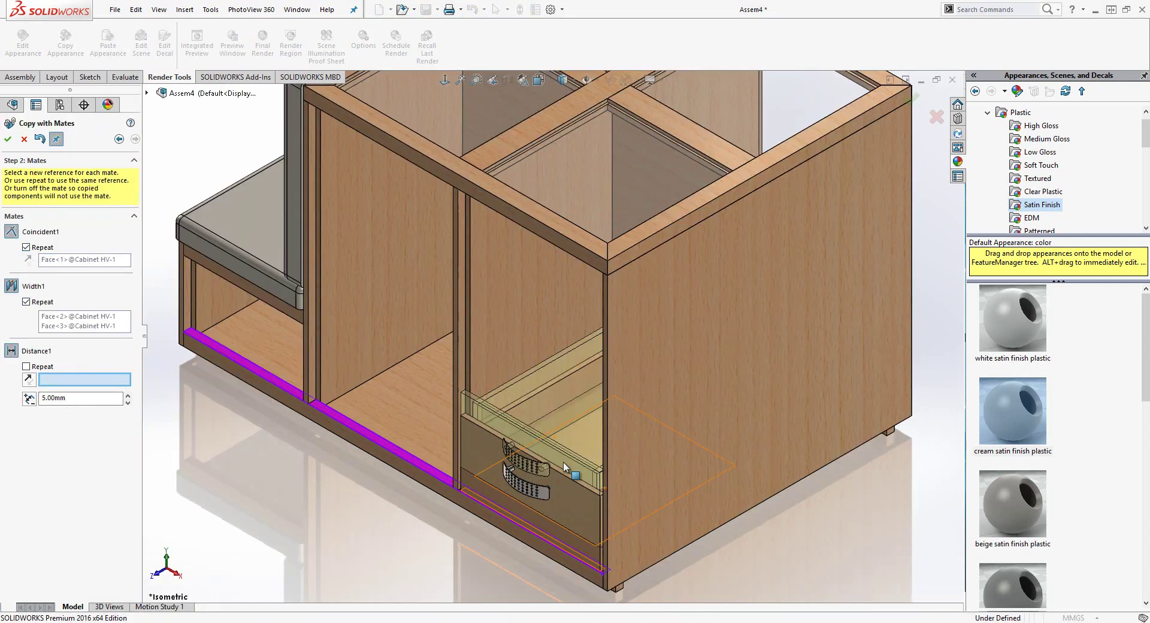
left_click(566, 478)
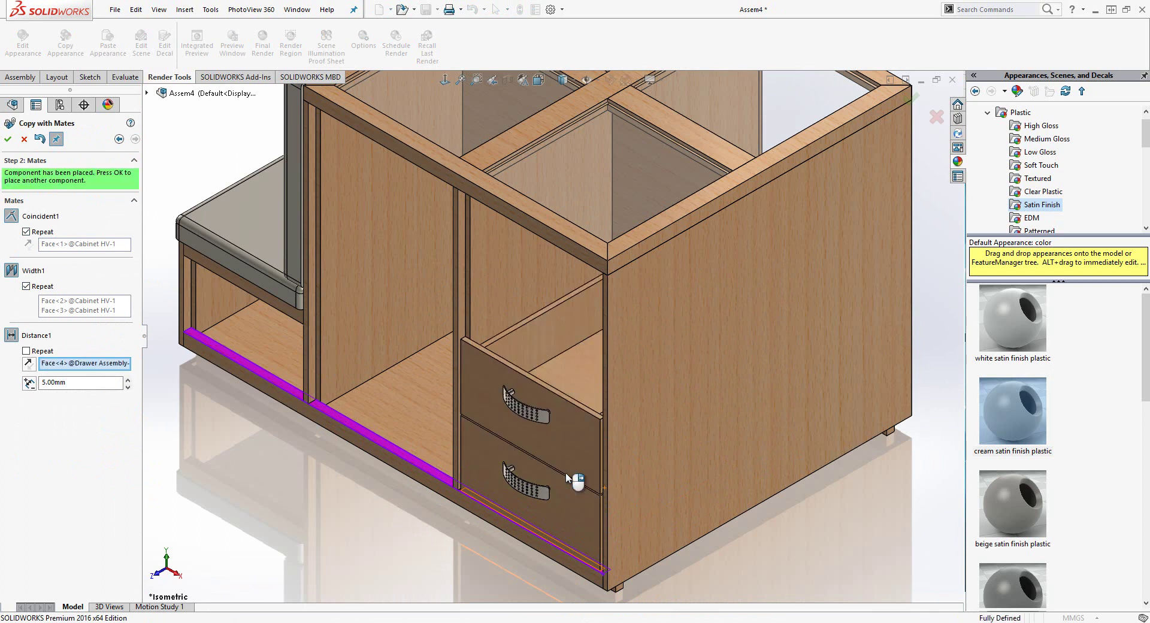
Step: Place three more mated drawer copies up the same compartment, each 5 mm above the drawer front below it
right_click(575, 408)
left_click(572, 326)
right_click(572, 325)
scroll(560, 234, "down", 4)
right_click(560, 252)
left_click(581, 288)
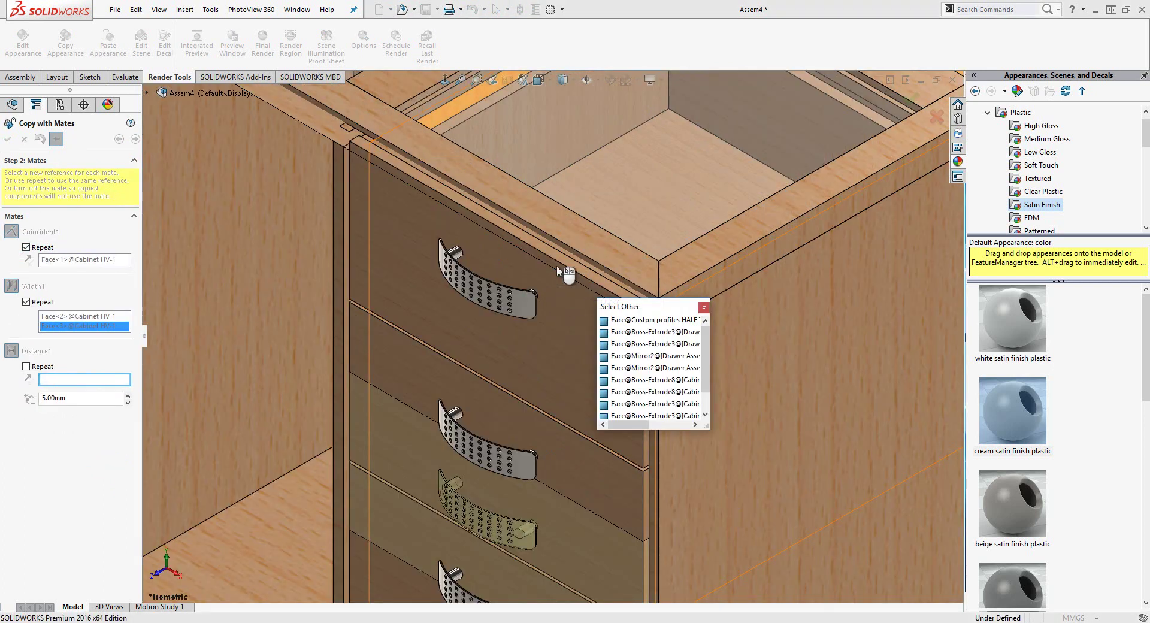
left_click(566, 262)
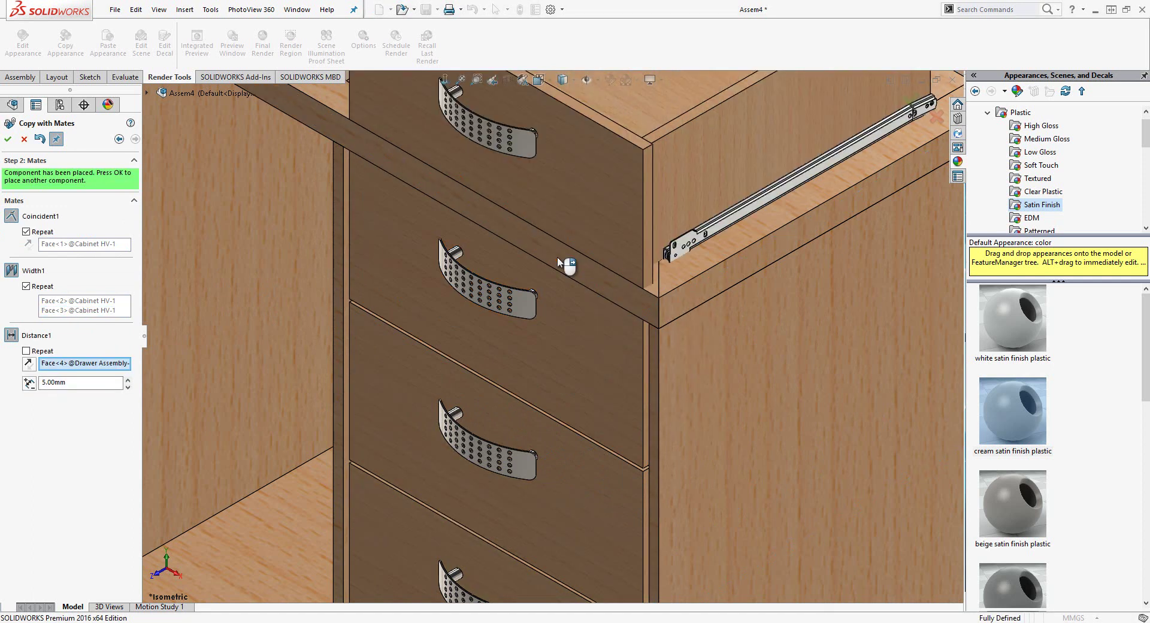
right_click(558, 258)
left_click(23, 139)
scroll(545, 367, "up", 6)
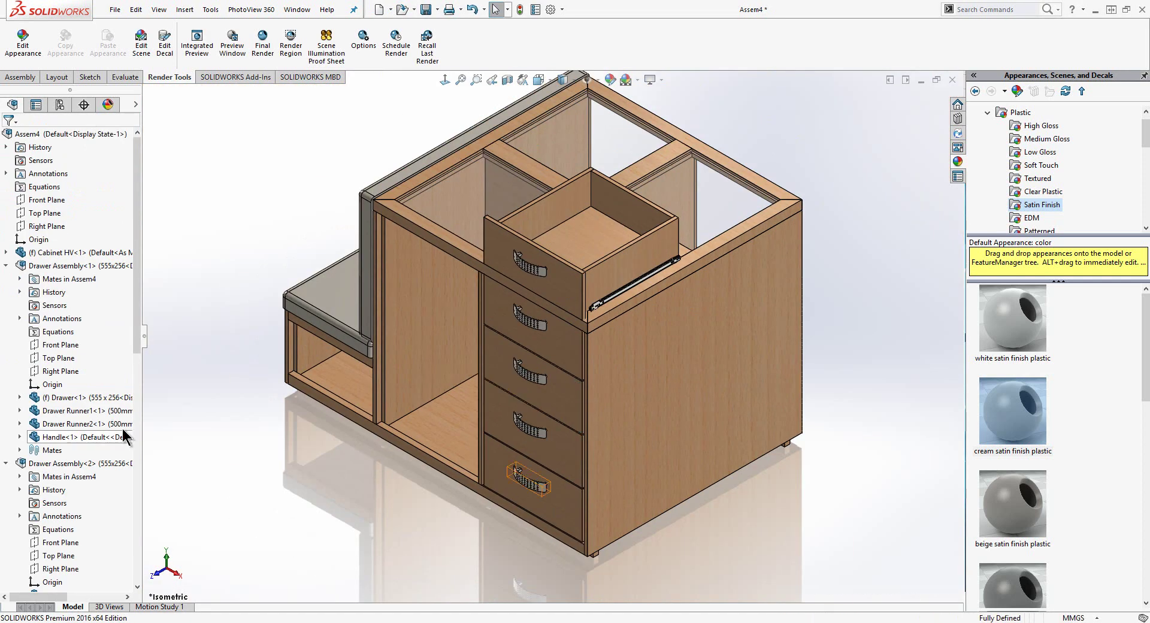
Step: Collapse the tree and switch the second drawer from the bottom to configuration 555x229 and the third to 555x202
key("shift+c")
left_click(66, 279)
left_click(107, 221)
left_click(107, 264)
left_click(82, 292)
left_click(120, 235)
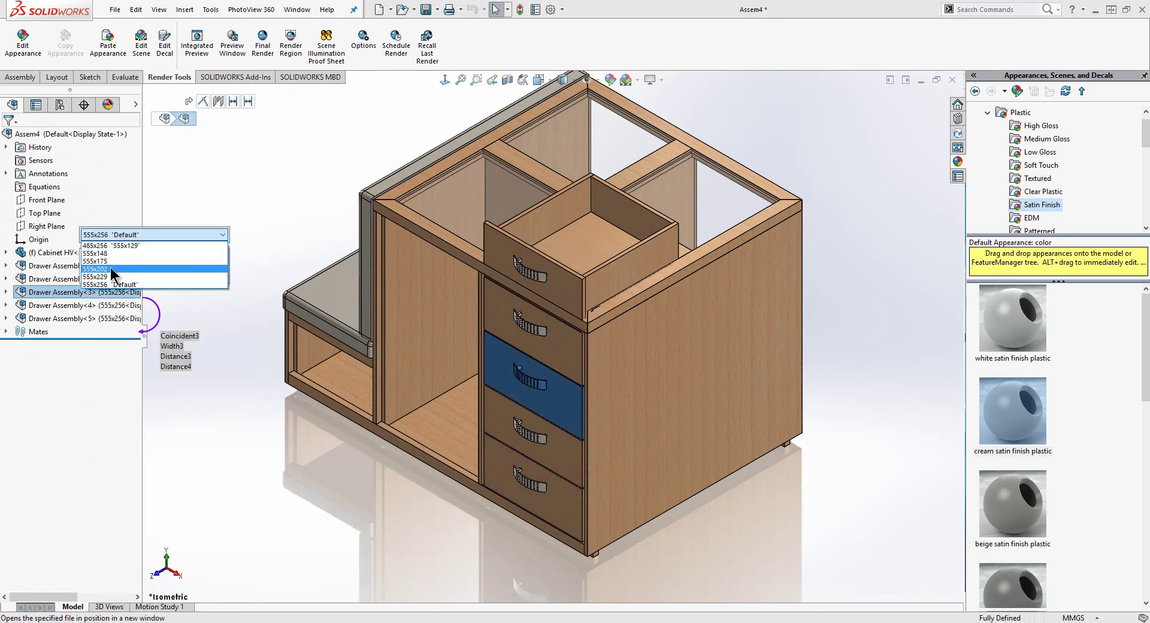
left_click(113, 269)
right_click(110, 268)
Step: Switch the fourth drawer from the bottom to configuration 555x175 and the uppermost drawer to 555x148
left_click(90, 305)
left_click(106, 248)
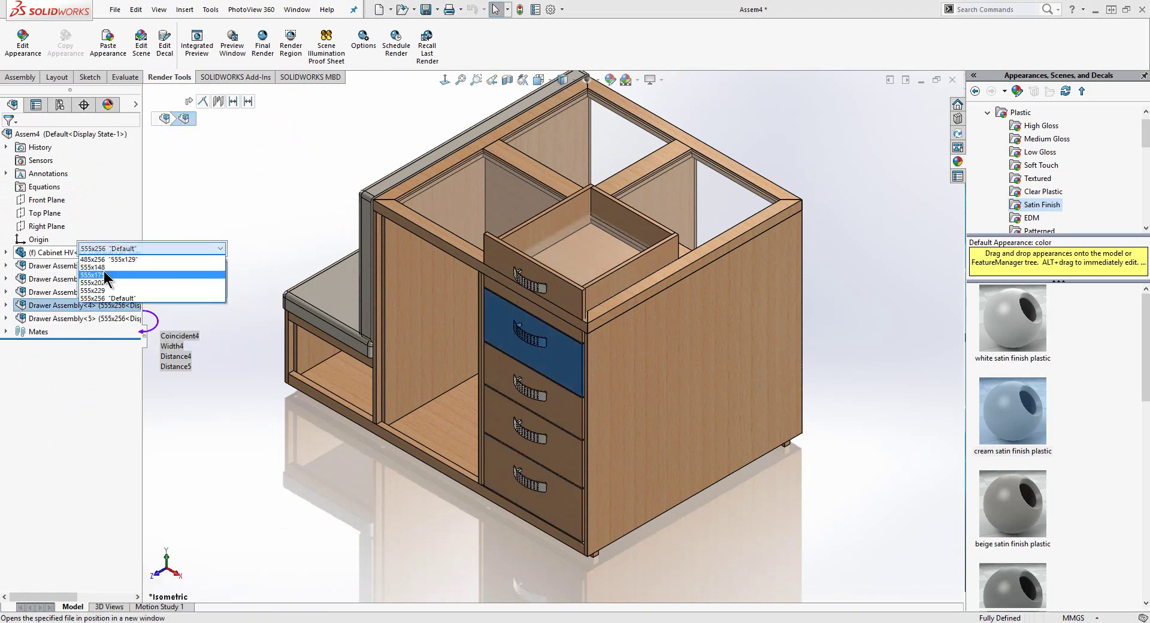
left_click(106, 275)
right_click(83, 318)
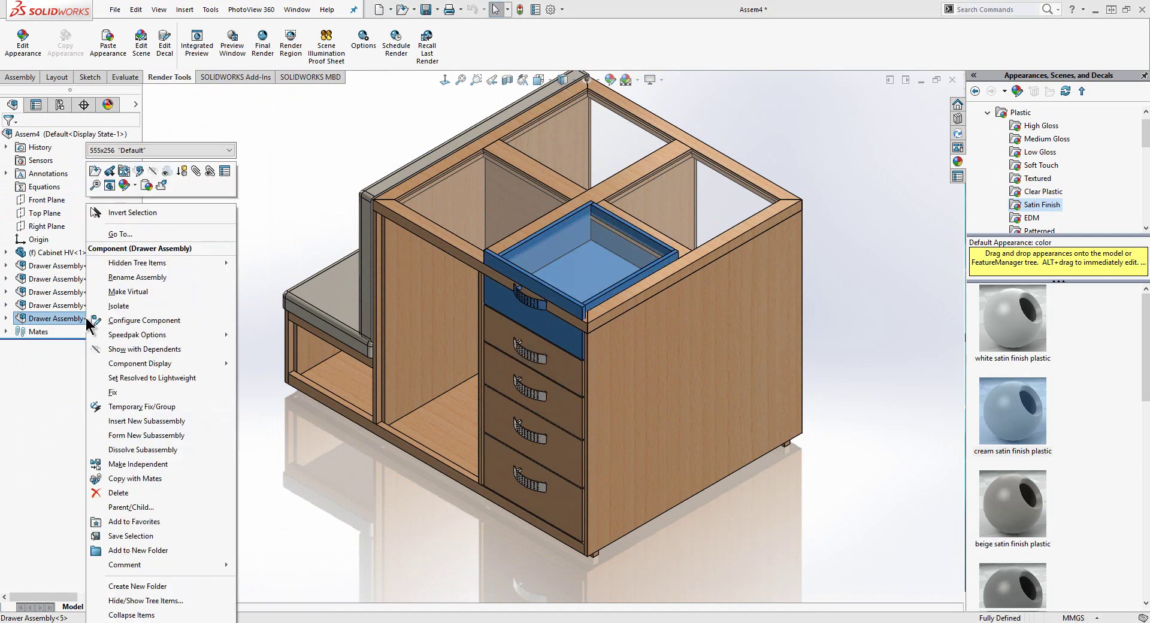
left_click(198, 153)
left_click(192, 181)
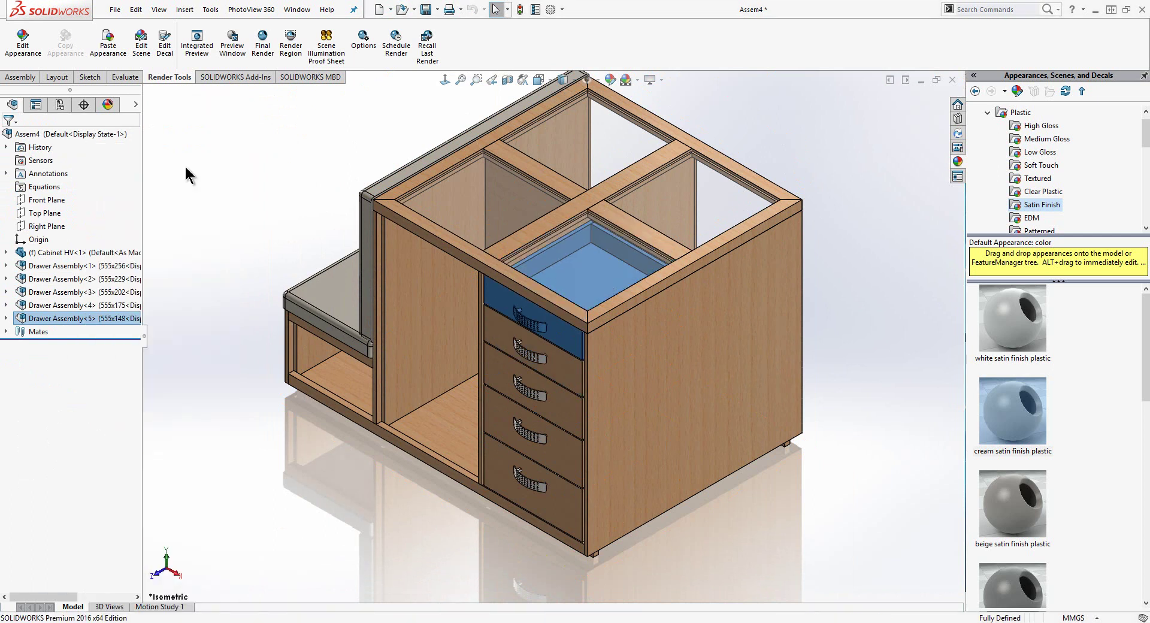
Step: Mirror the five drawer assemblies about the Right Plane into the neighbouring compartment with Mirror Components
left_click(47, 225)
left_click(22, 78)
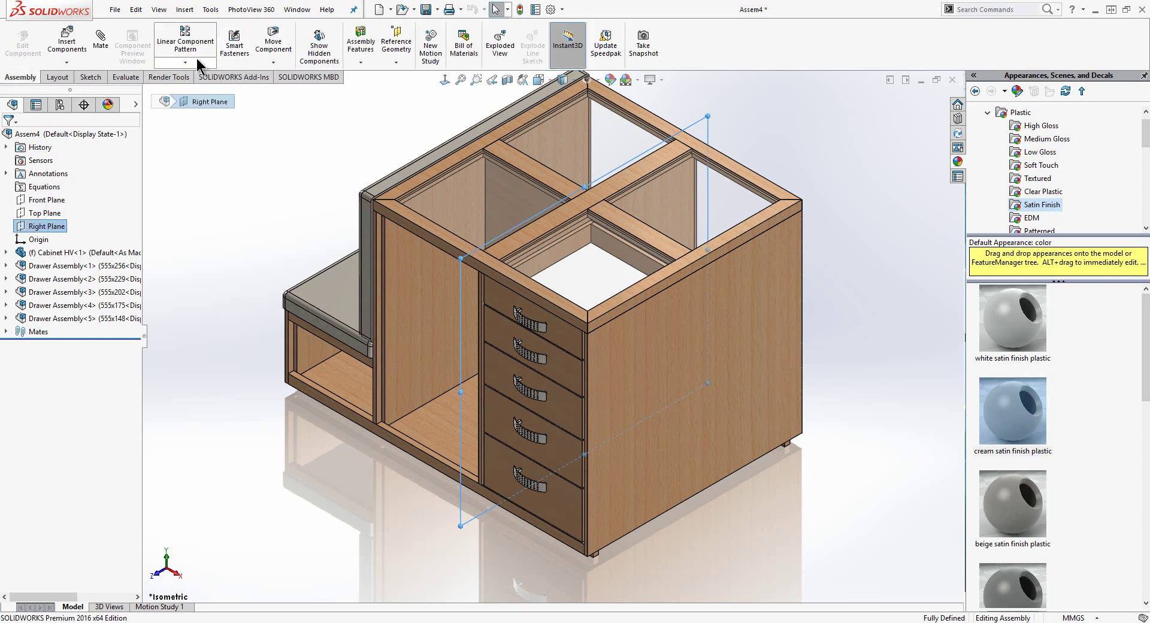
left_click(197, 67)
left_click(192, 162)
left_click(146, 93)
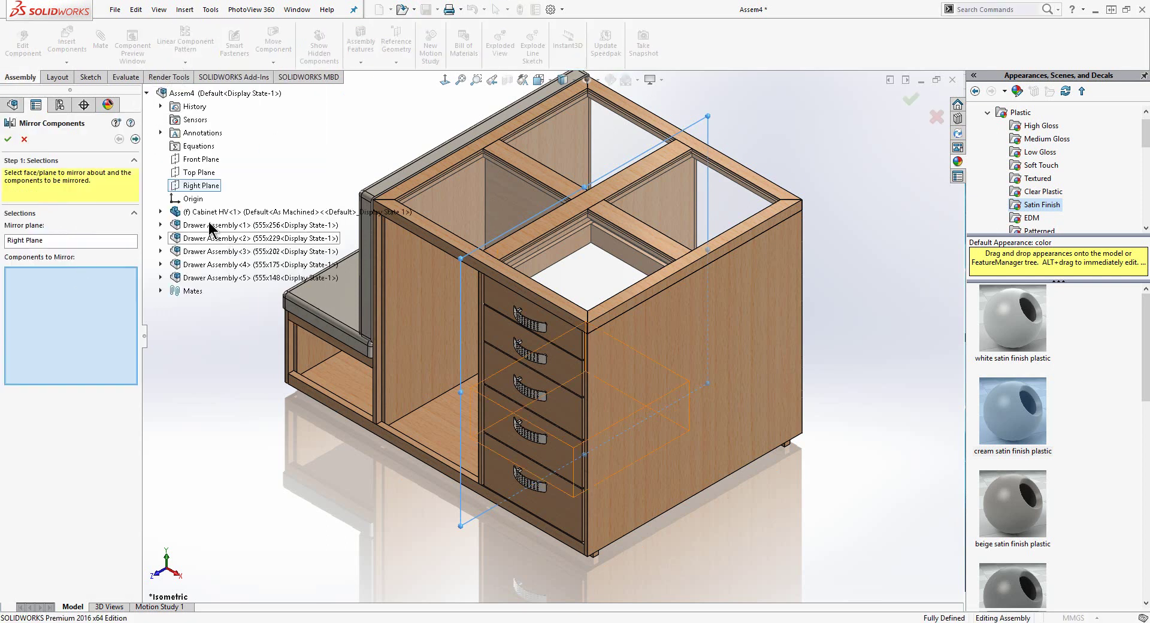
left_click(209, 225)
left_click(209, 238)
left_click(210, 251)
left_click(210, 264)
left_click(210, 277)
left_click(9, 139)
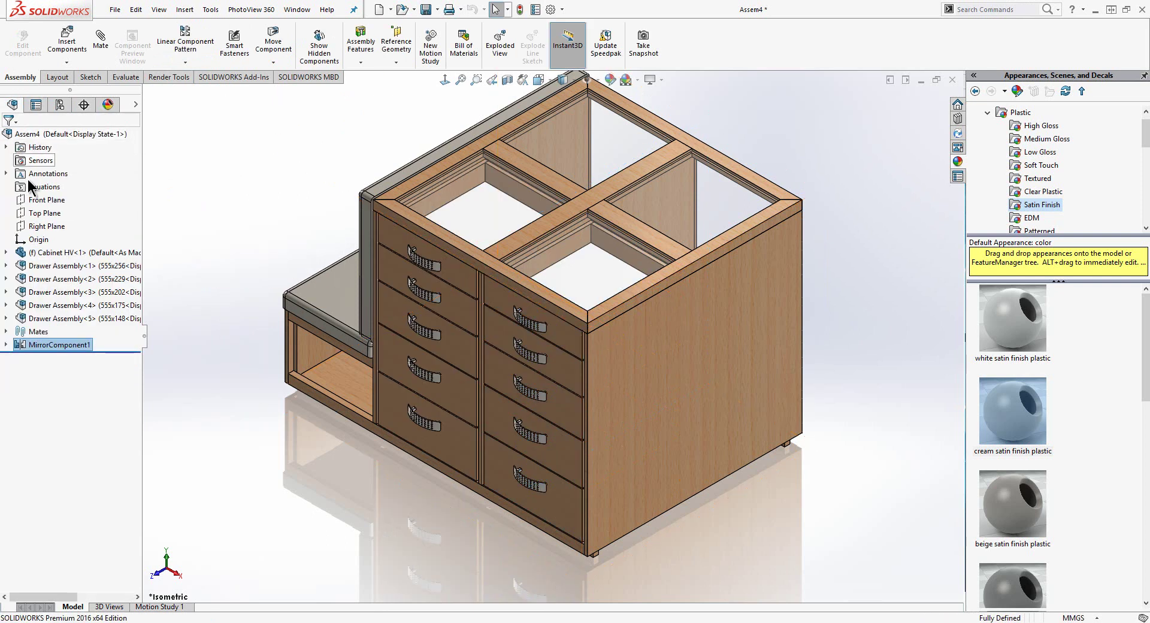
Step: Mirror the five original drawers and their five mirrored copies about the Front Plane to fill the cabinet's opposite side
left_click(39, 203)
left_click(186, 61)
left_click(198, 163)
left_click(193, 225)
left_click(192, 238)
left_click(193, 251)
left_click(193, 265)
left_click(192, 278)
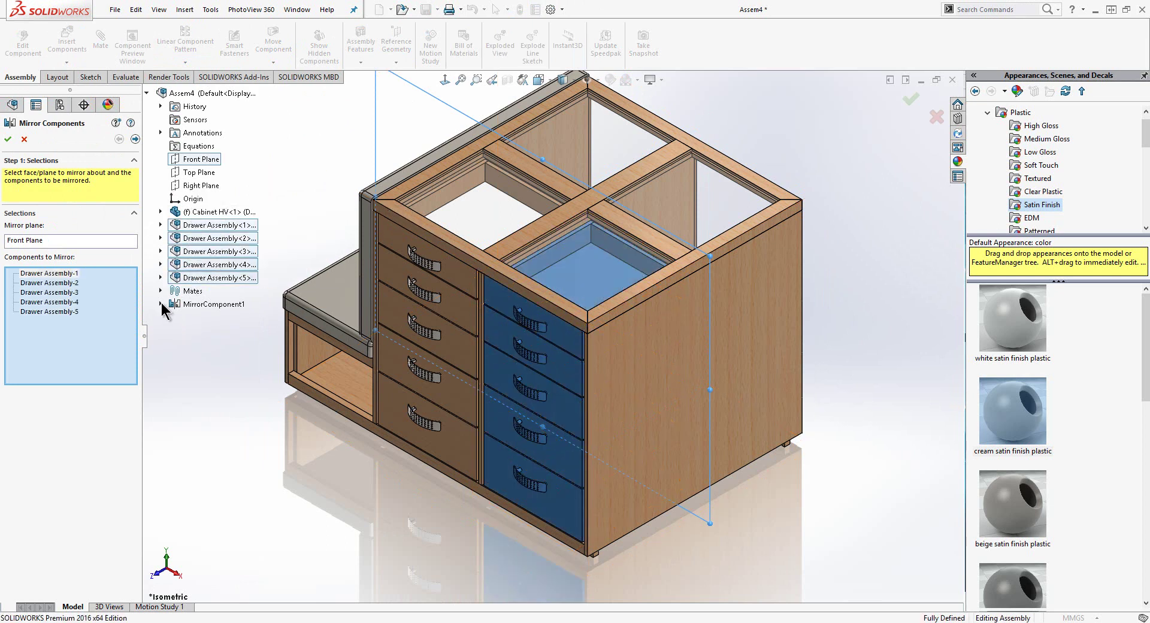
left_click(204, 317)
left_click(204, 331)
left_click(216, 344)
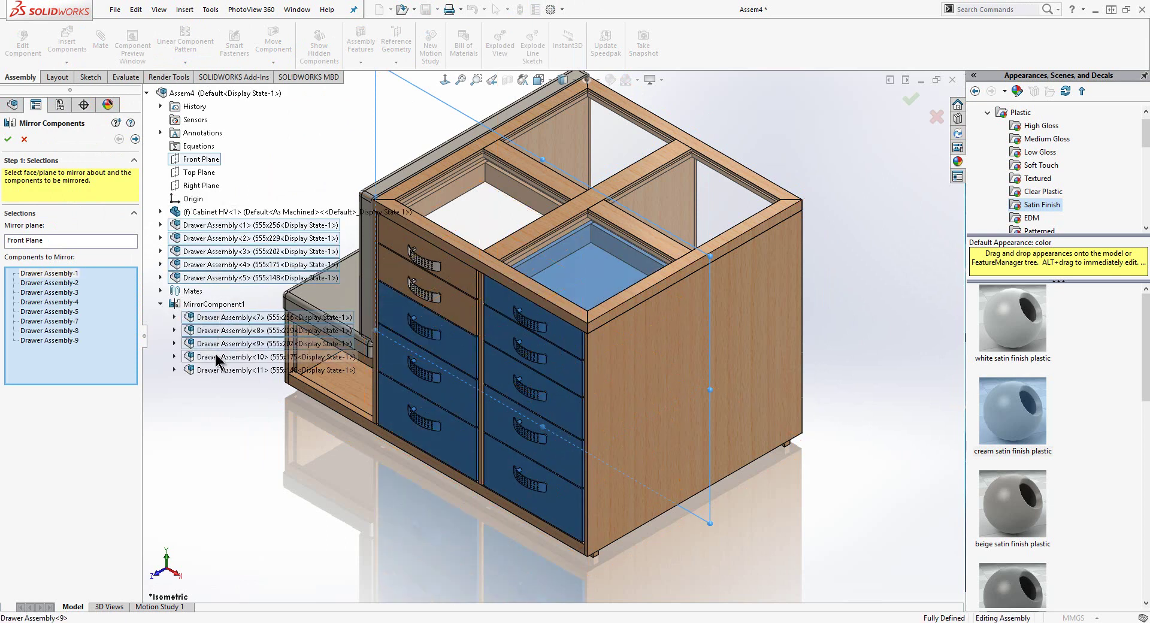
left_click(217, 356)
left_click(214, 370)
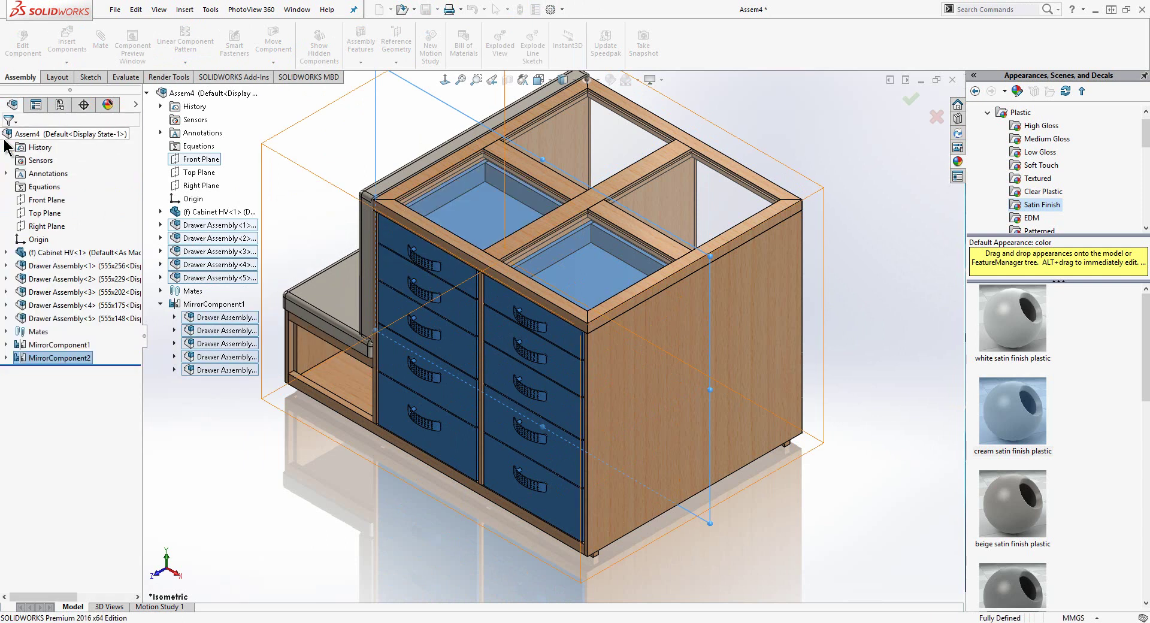
left_click(8, 139)
Step: Launch the PhotoView 360 preview window and orbit the cabinet to a lower view of its drawer fronts
left_click(233, 76)
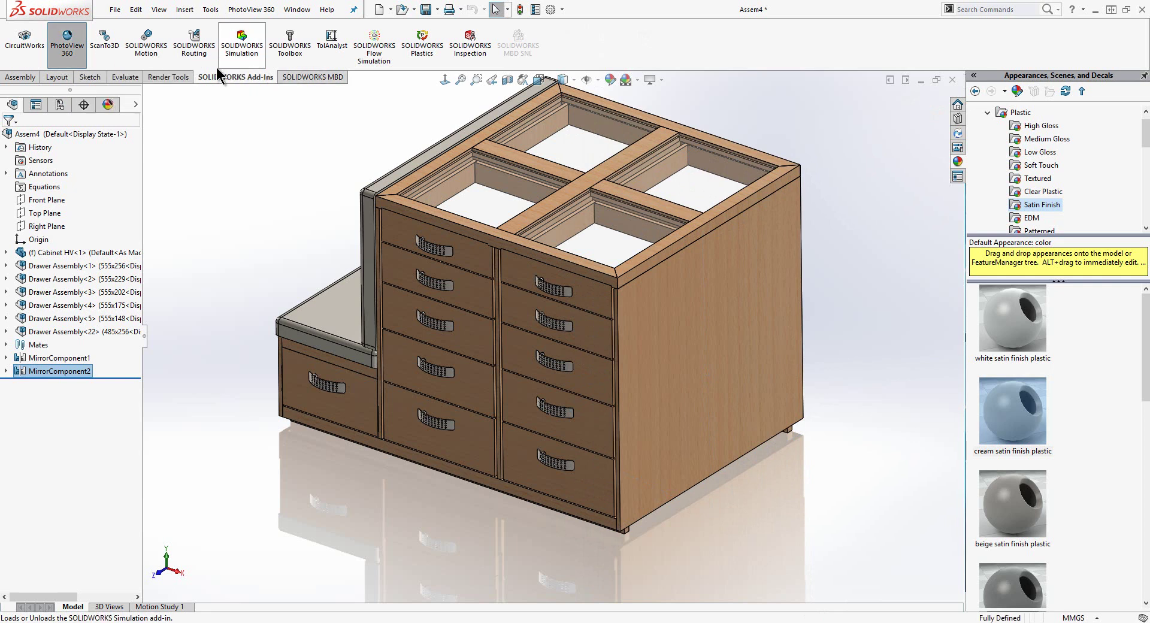
left_click(168, 78)
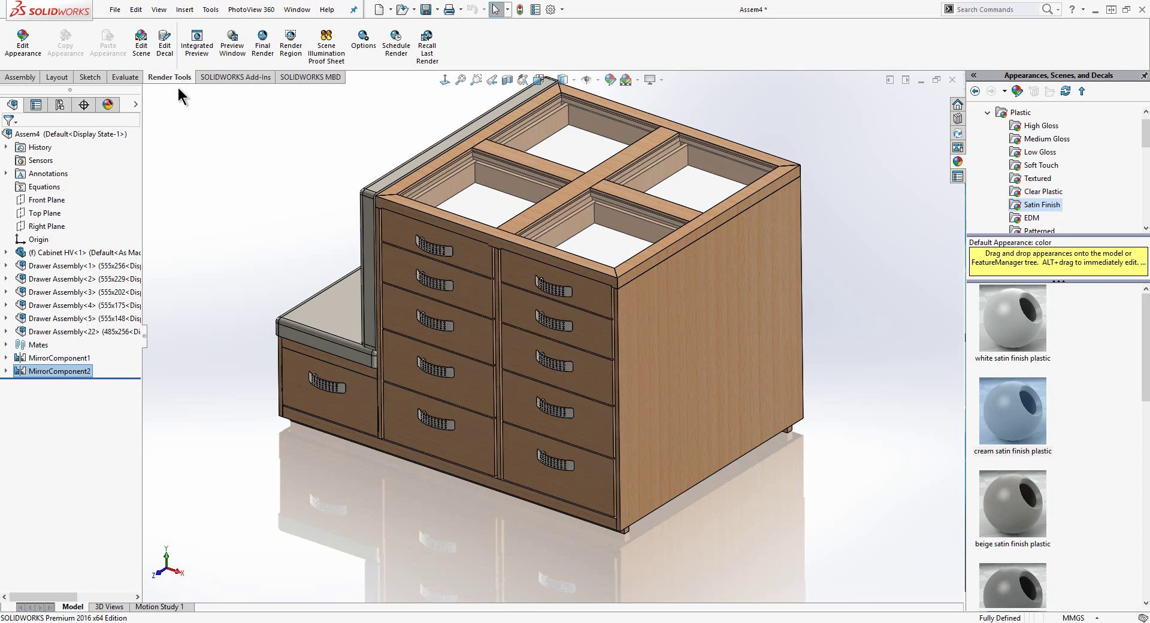
left_click(231, 48)
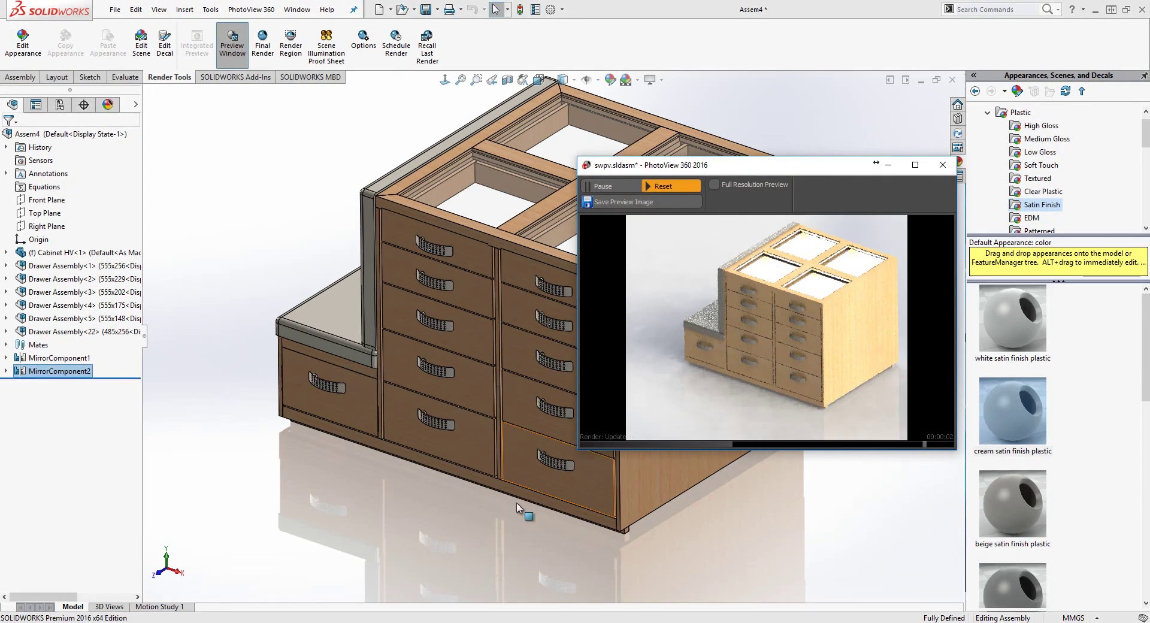
middle_click_drag(513, 504, 421, 552)
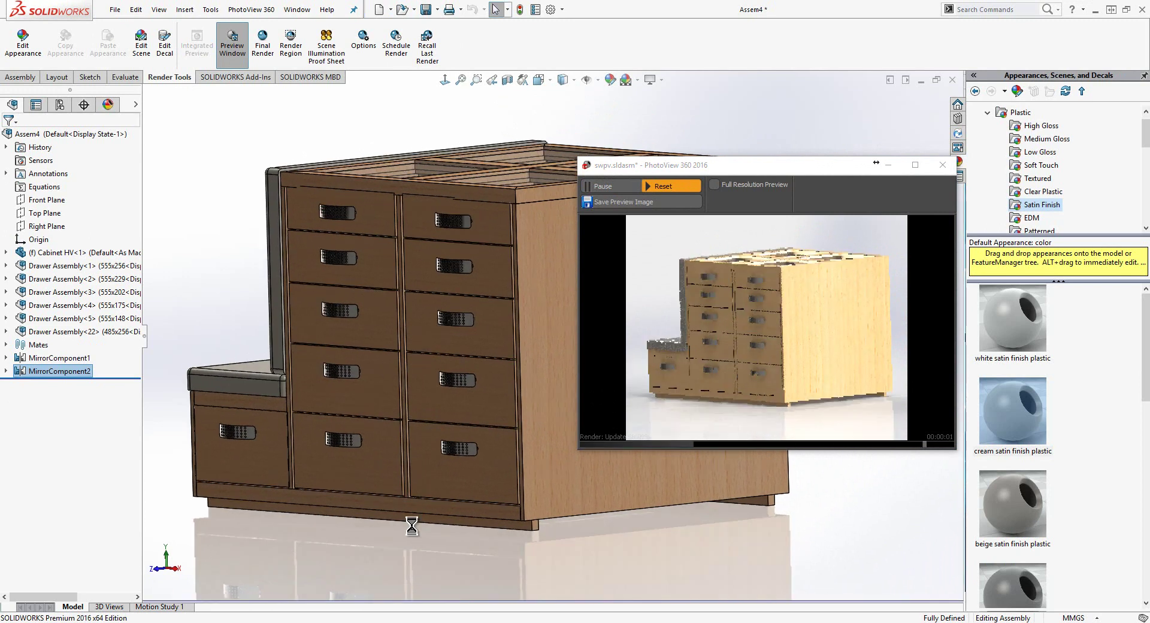
Step: Apply the white cotton cloth appearance to the seat cushion and the backrest cushion
left_click(1031, 152)
left_click(987, 112)
scroll(995, 123, "down", 1)
left_click(1022, 179)
left_click_drag(1012, 330, 262, 400)
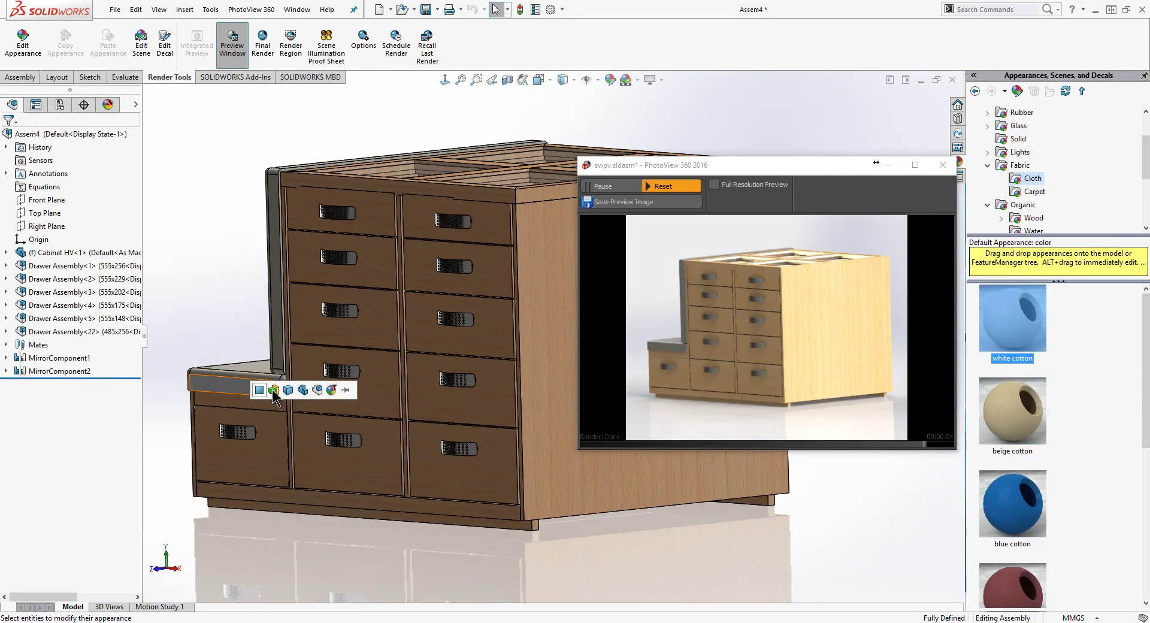
left_click(298, 391)
left_click_drag(1012, 317, 277, 335)
left_click(280, 327)
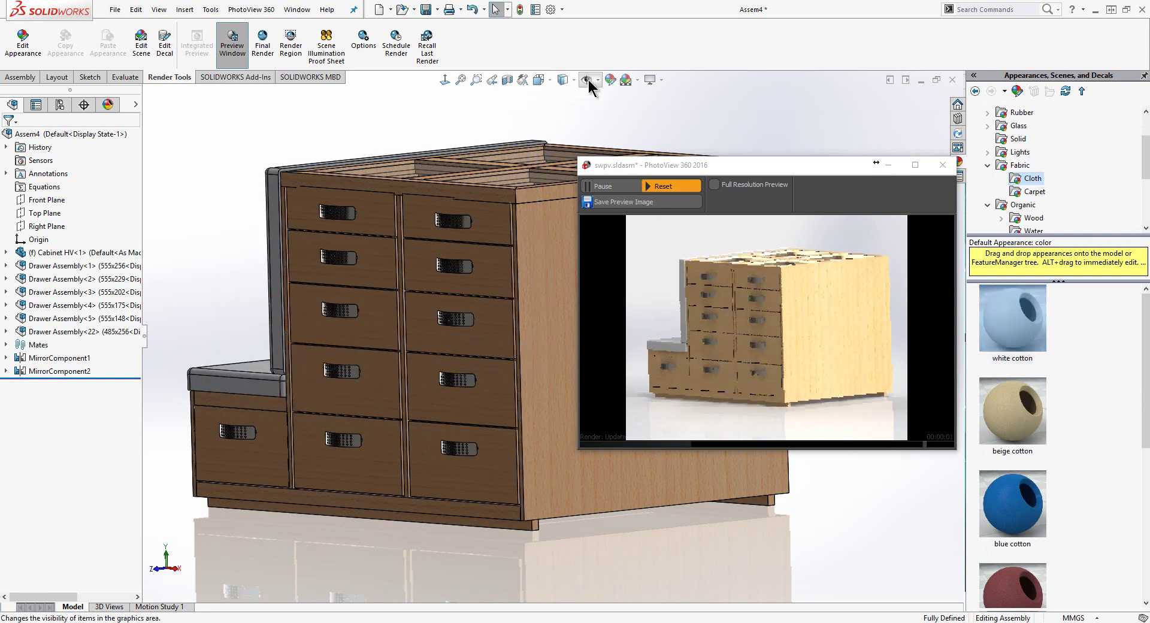
Step: Change the scene to a plain white background and run the final render
left_click(637, 79)
left_click(650, 125)
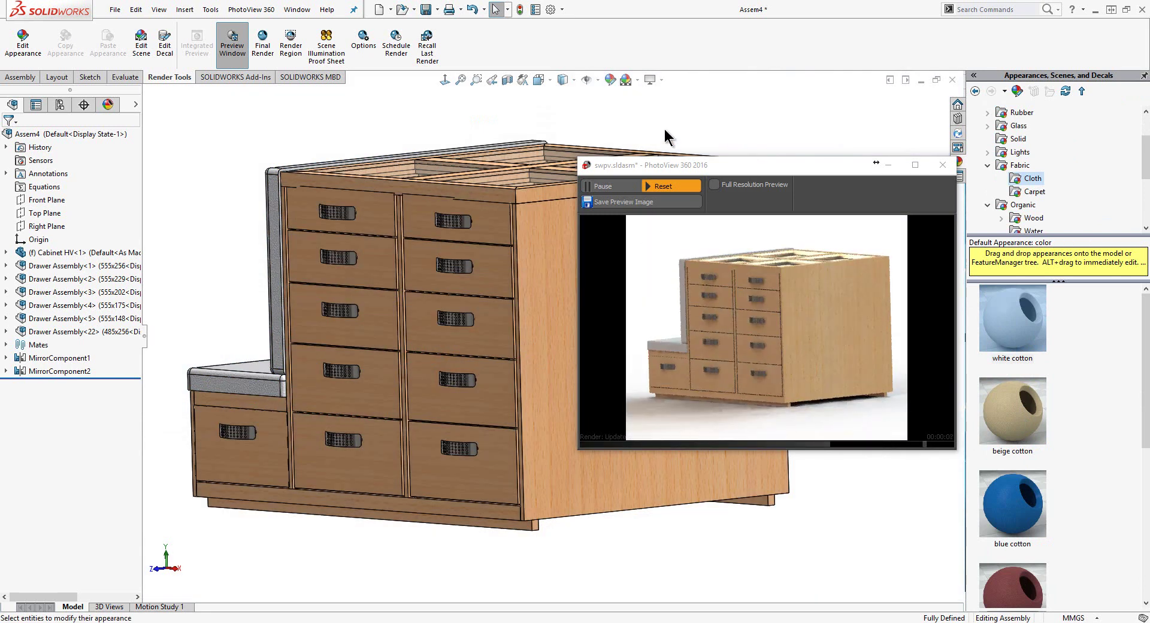
left_click(263, 41)
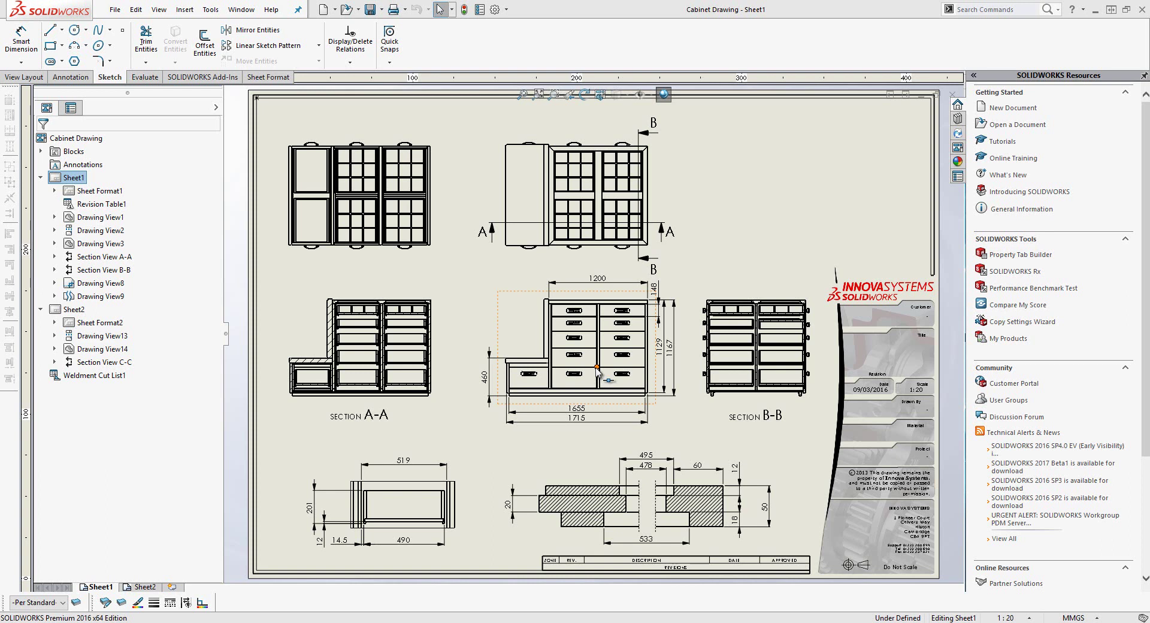
Step: Review the ballooned cut-list sheet of the Cabinet Drawing and return to the dimensioned views on Sheet1
left_click(156, 587)
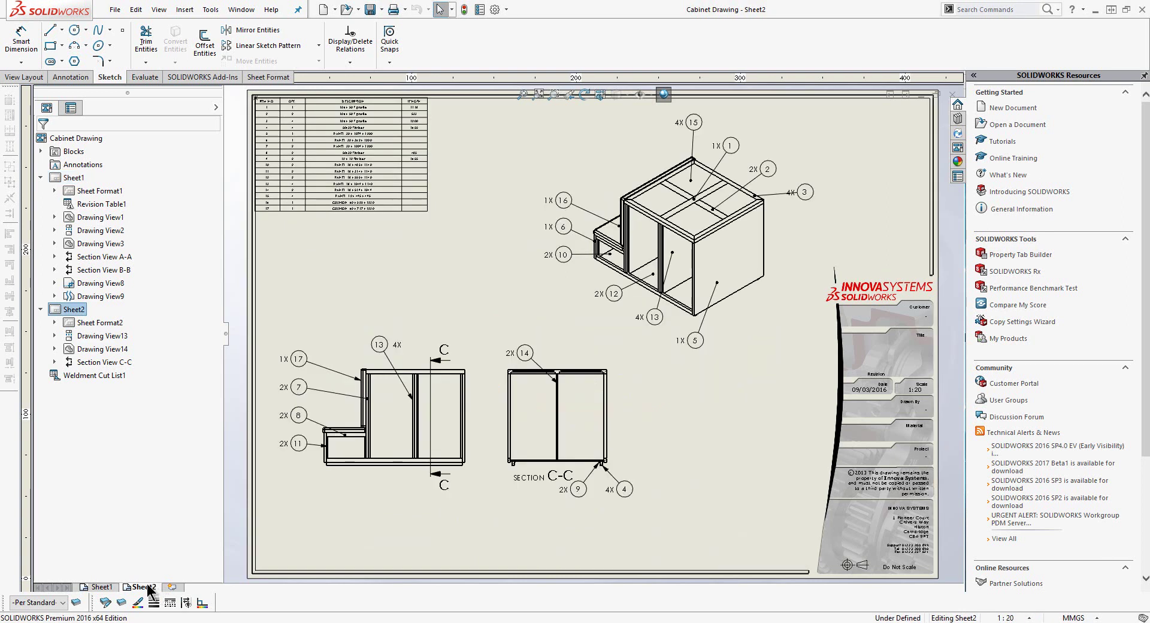
left_click(108, 587)
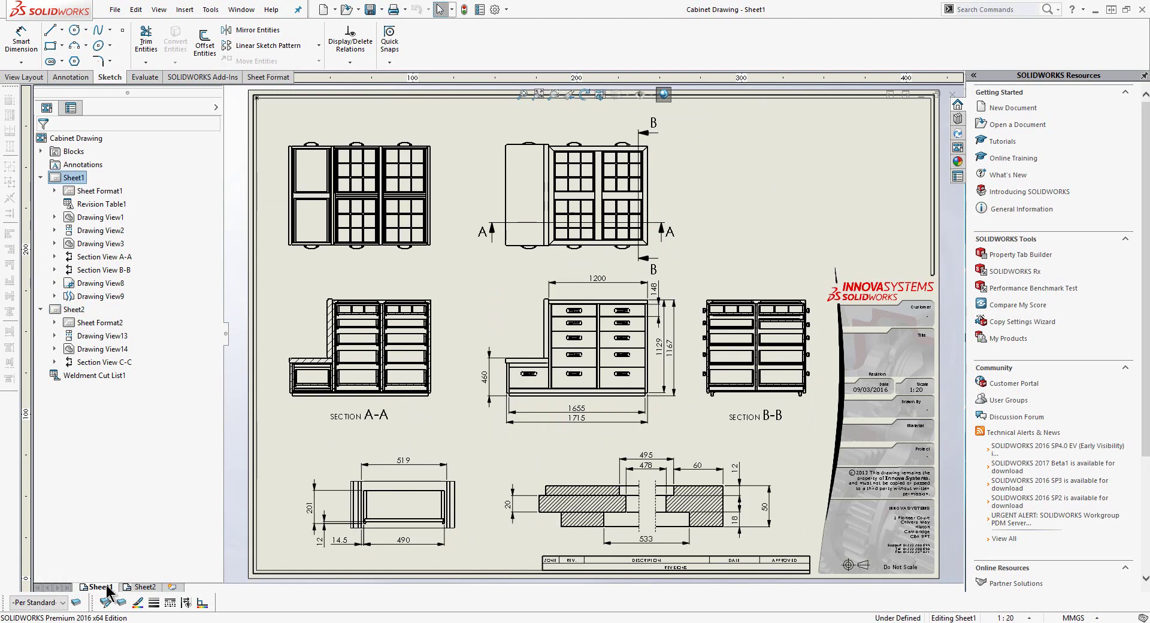